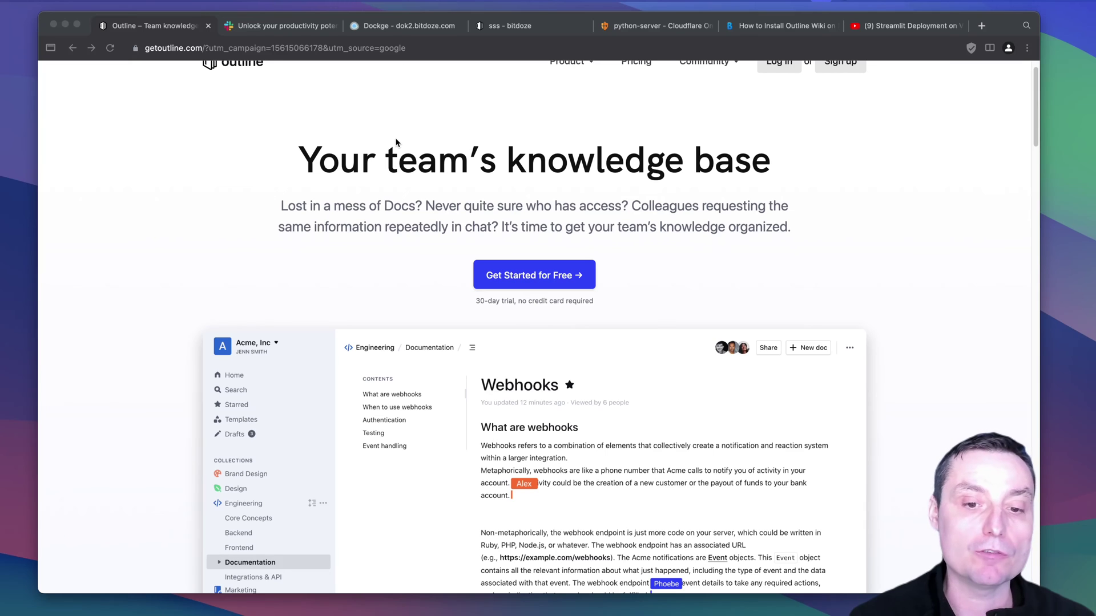
Browse the Outline homepage, then switch to the 'sss' document in the Test collection.
scroll(396, 143, "up", 1)
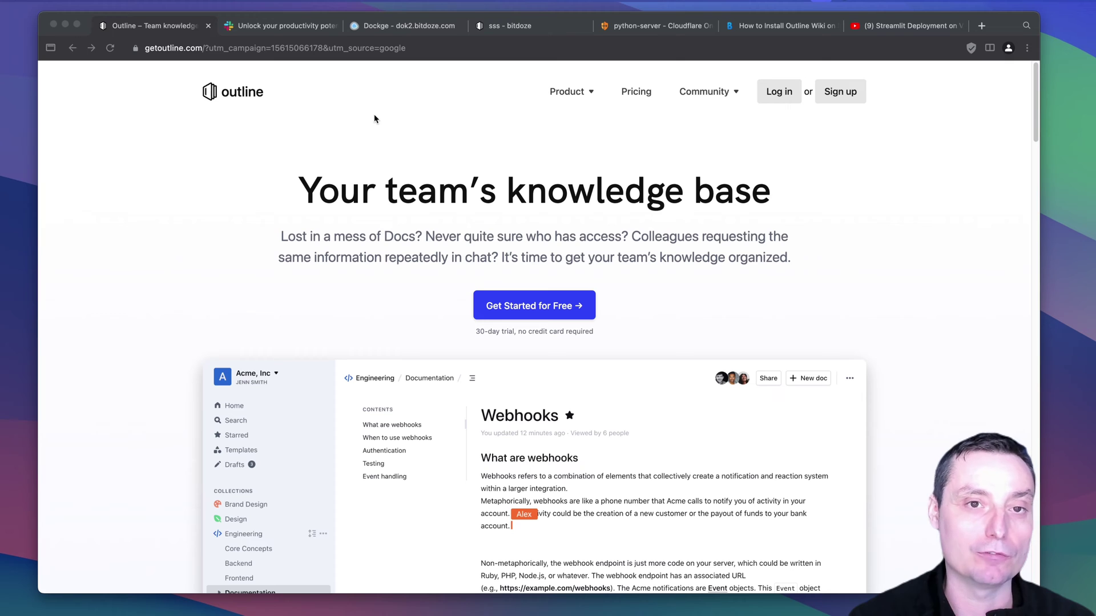
scroll(375, 119, "down", 1)
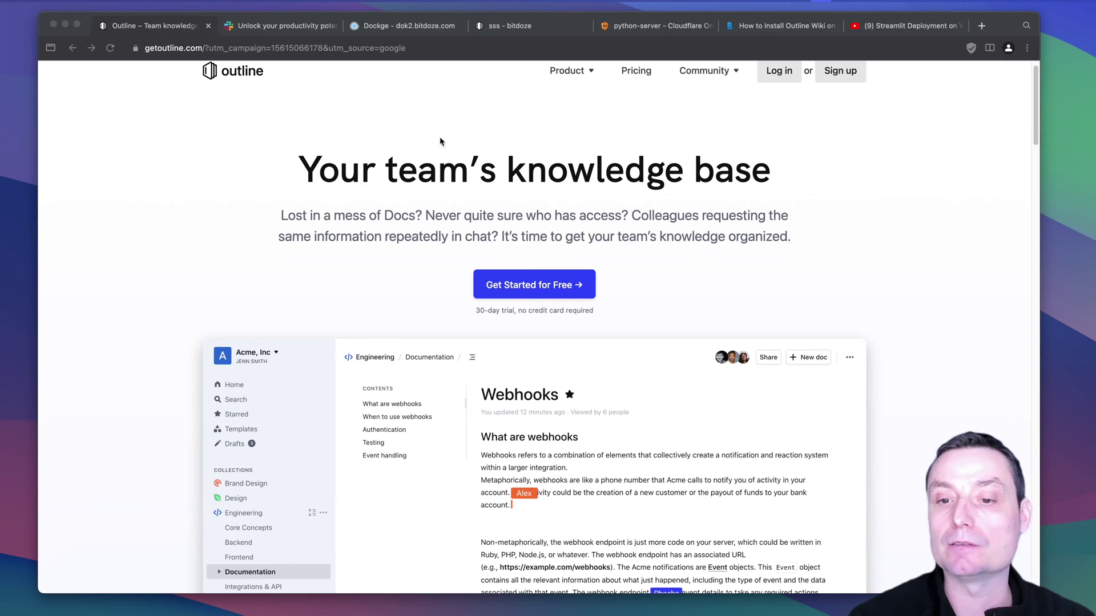
scroll(503, 159, "down", 1)
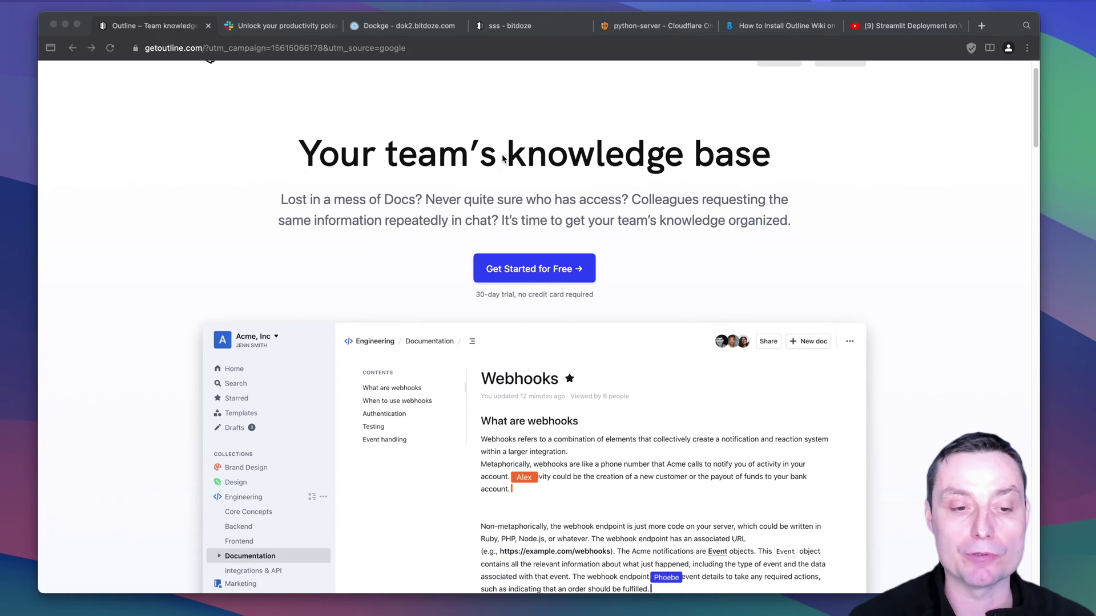
scroll(517, 170, "up", 2)
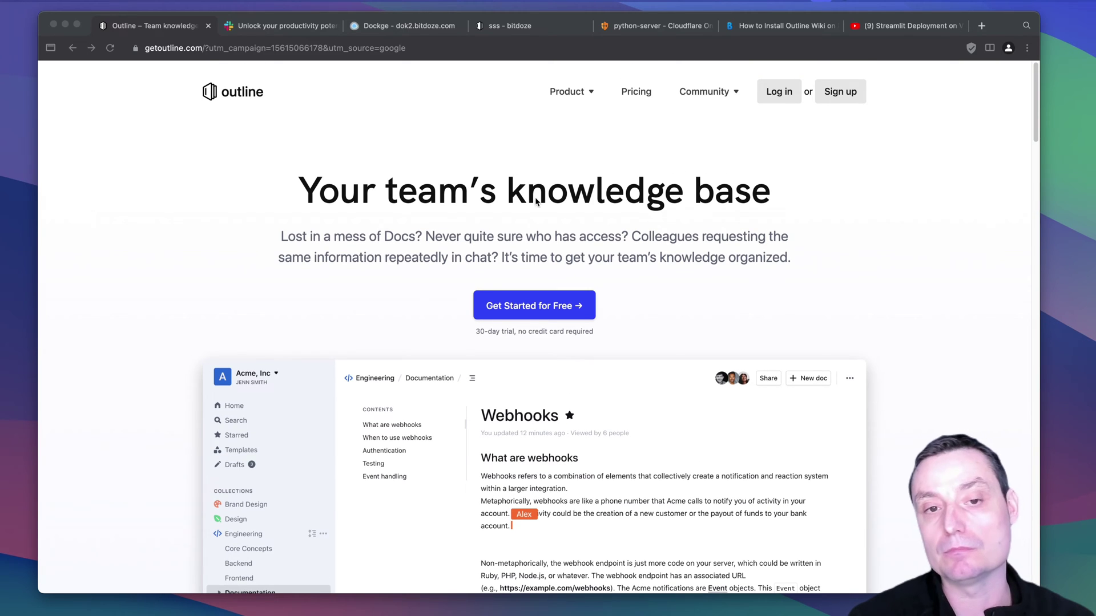
scroll(521, 199, "down", 3)
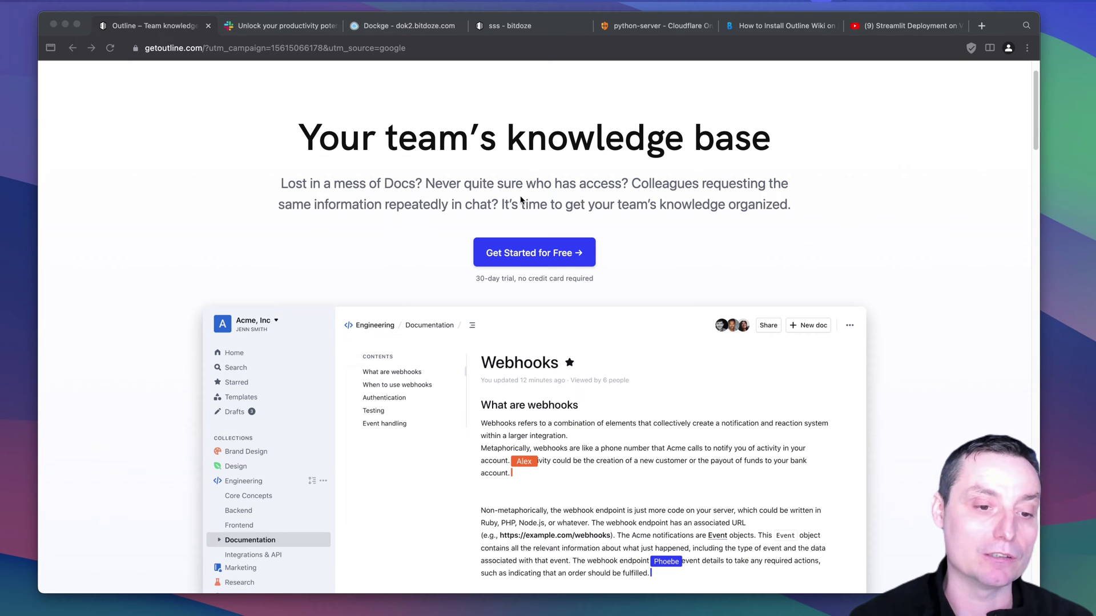
scroll(521, 199, "up", 3)
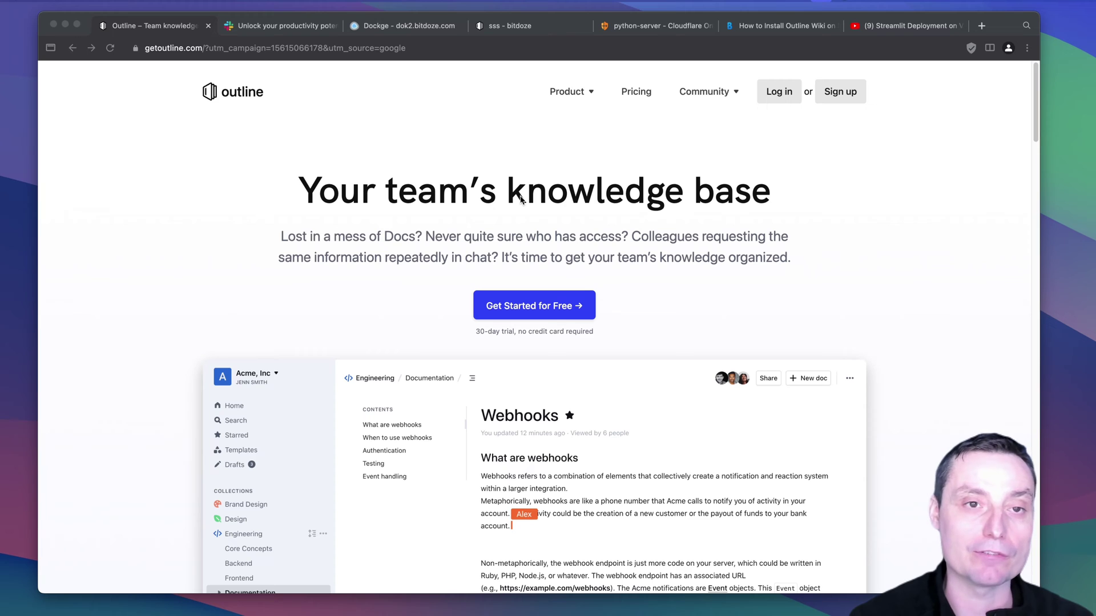
left_click(511, 25)
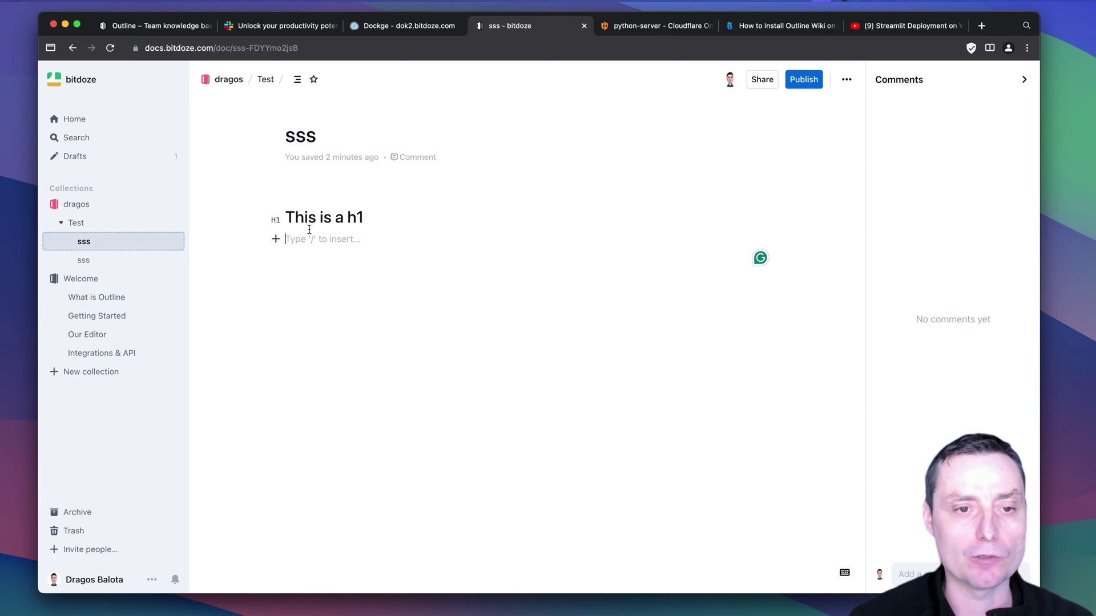
Insert a task list with two 'test' tasks below the heading, checking off the first.
left_click(276, 240)
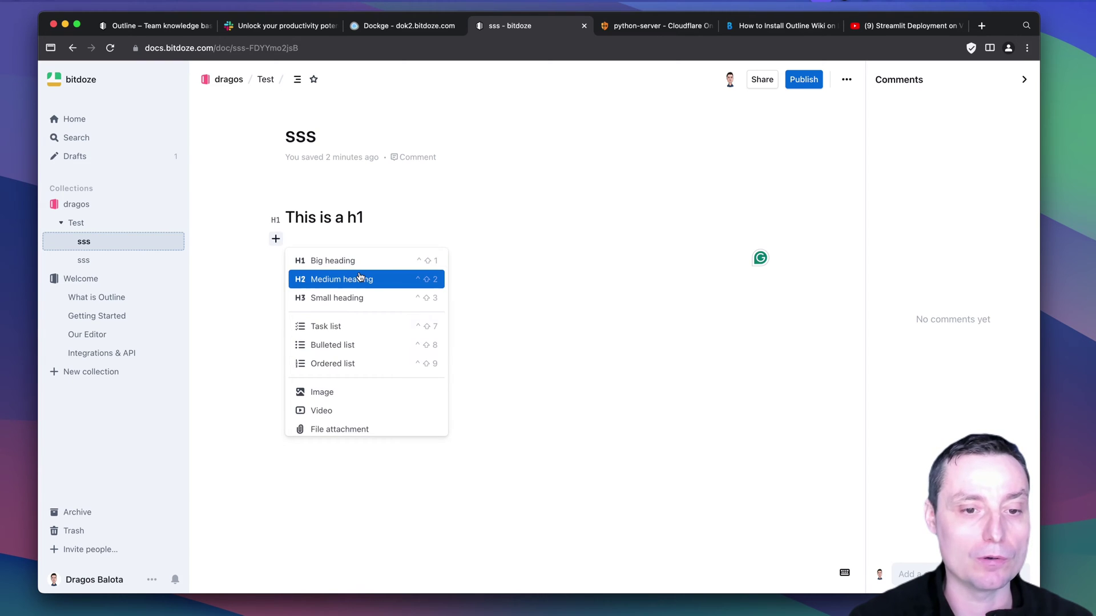
left_click(346, 326)
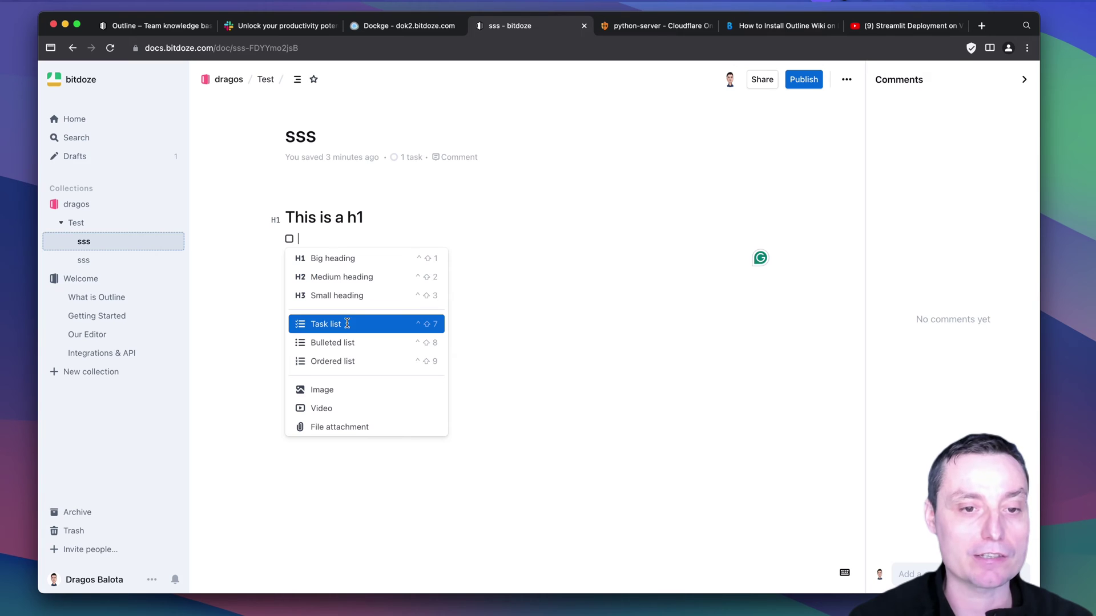
type("test")
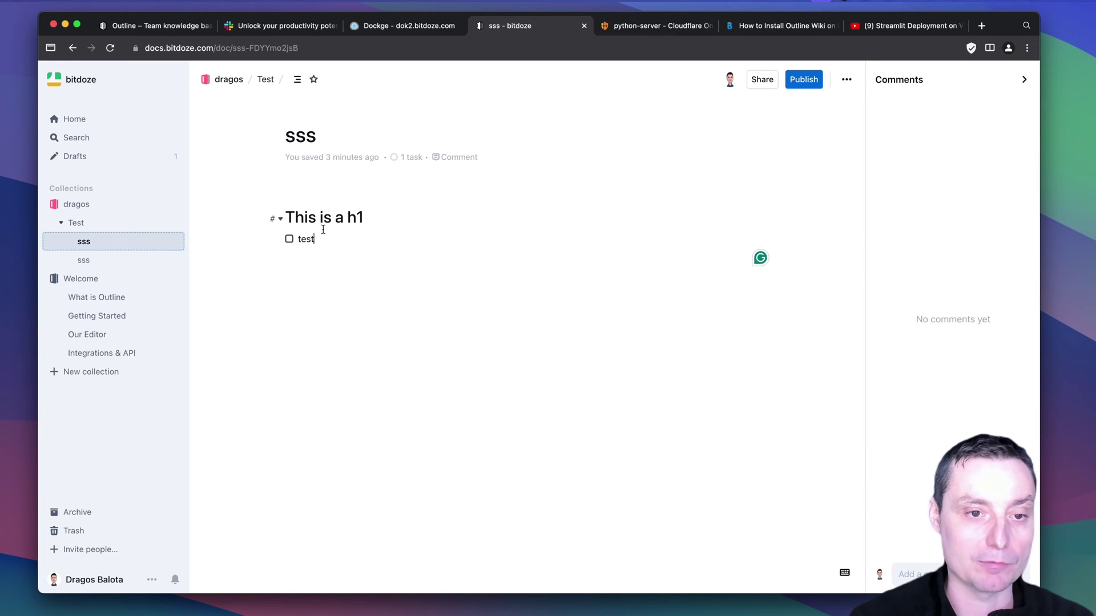
left_click(289, 241)
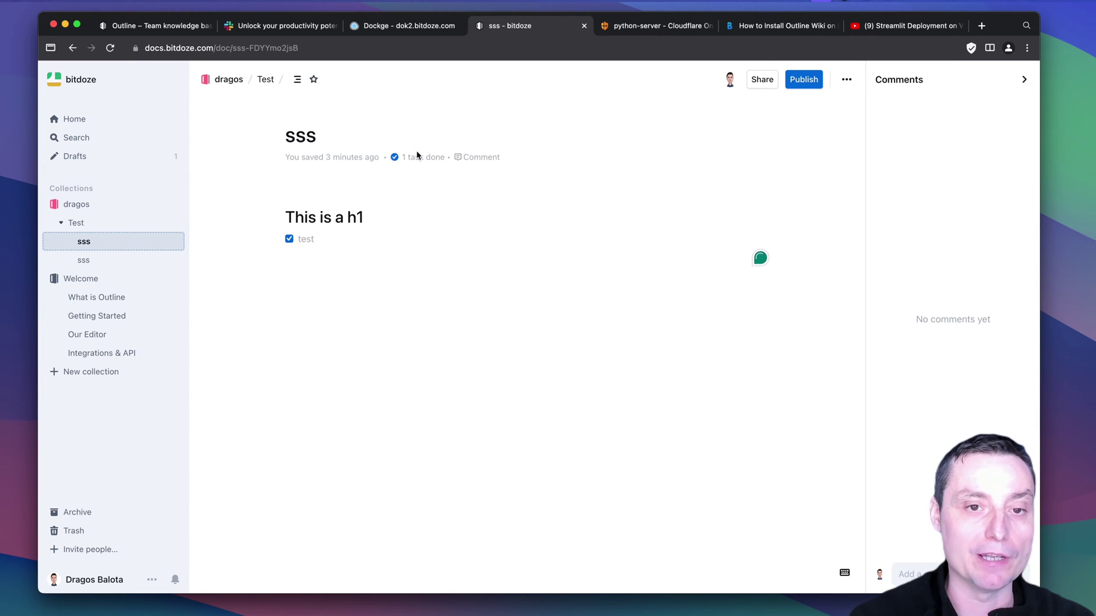
key("Return")
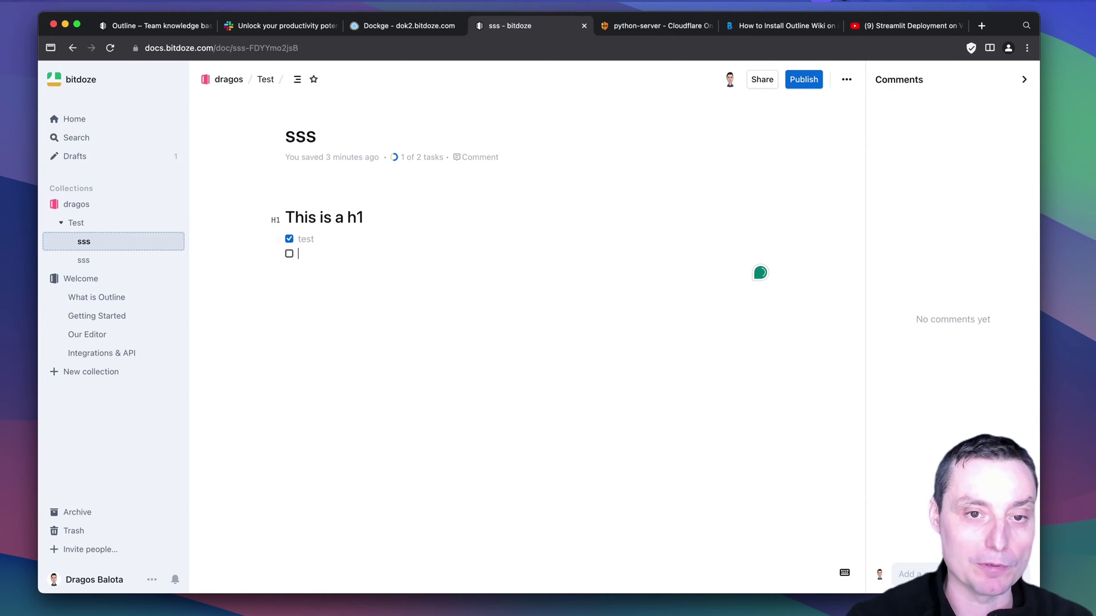
type("test")
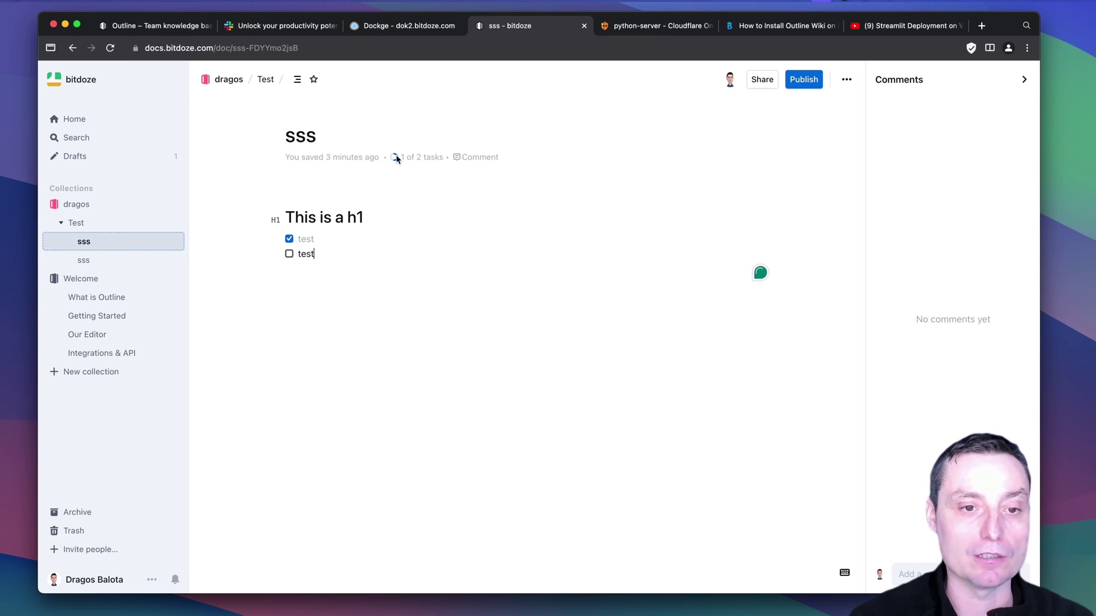
key("Return")
key("Return")
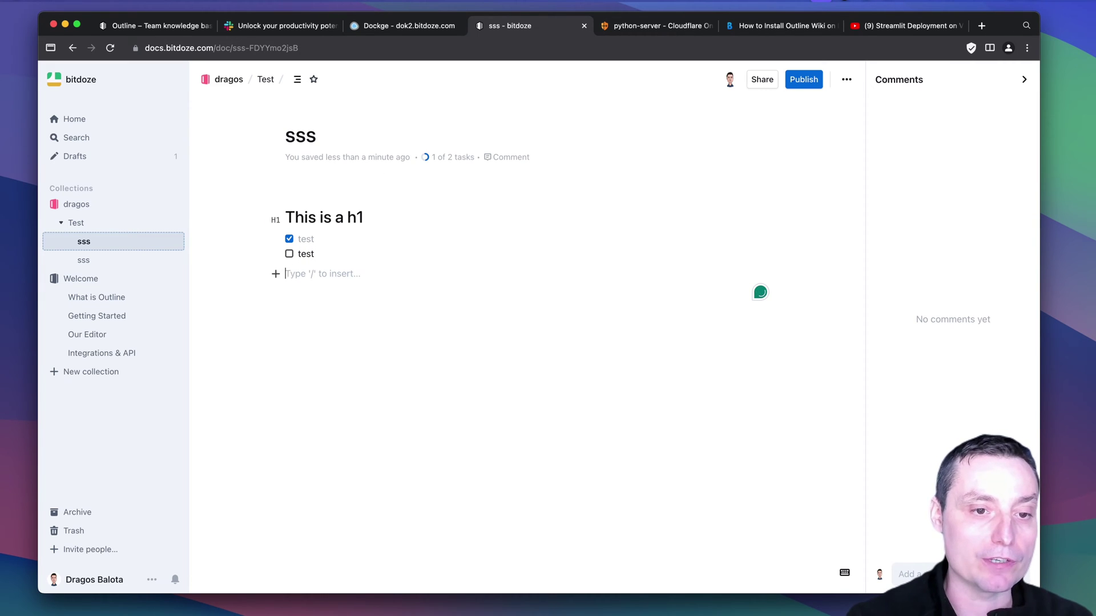
left_click(275, 274)
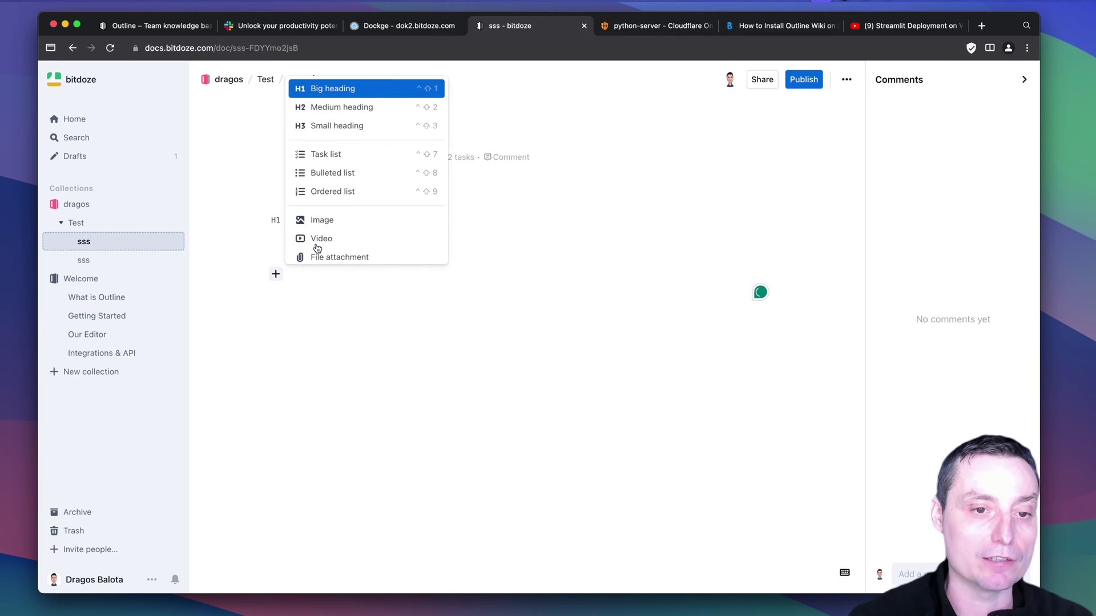
scroll(388, 186, "down", 1)
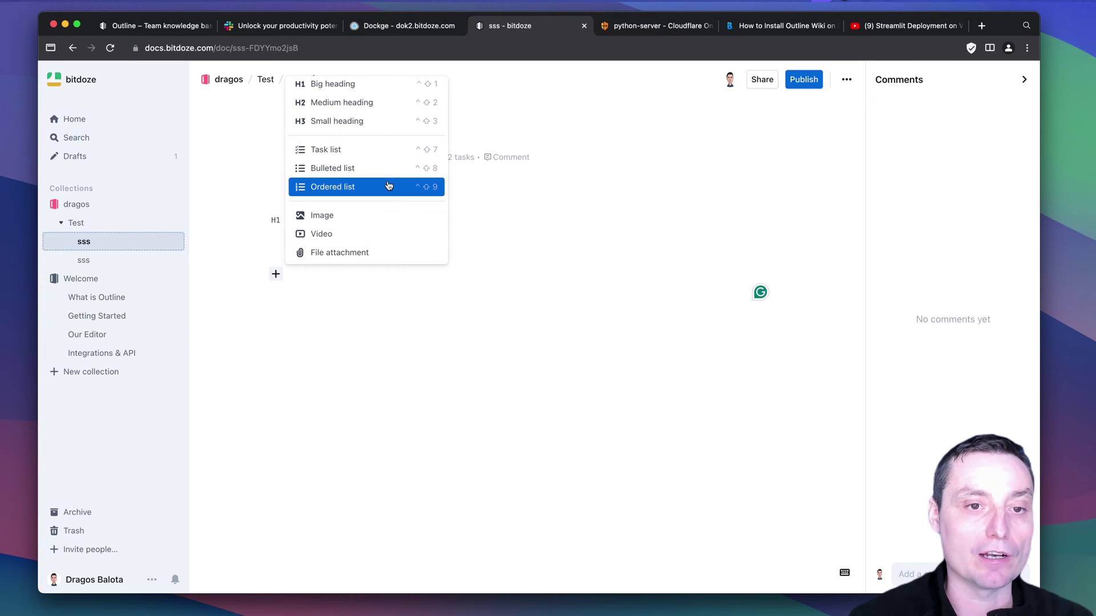
scroll(376, 188, "down", 3)
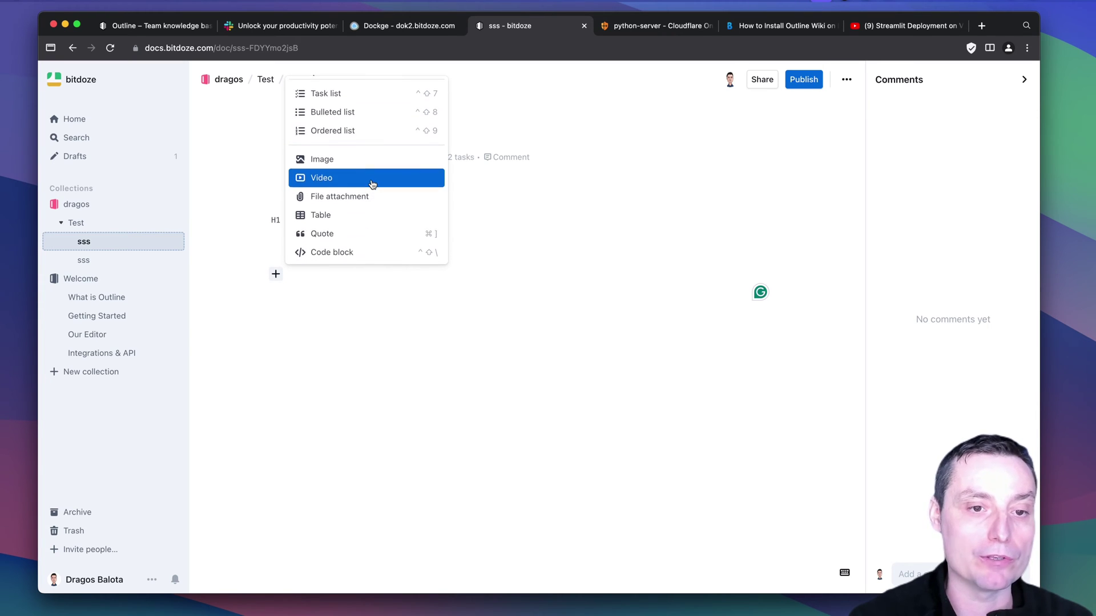
scroll(374, 197, "down", 2)
scroll(371, 211, "down", 5)
scroll(380, 201, "down", 2)
scroll(377, 195, "down", 2)
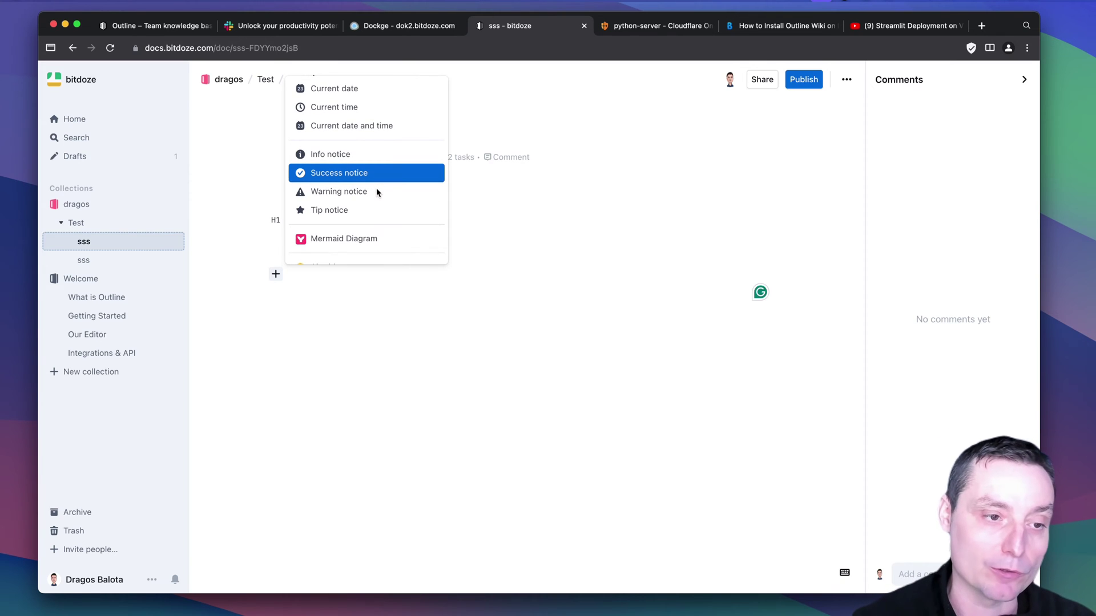
scroll(376, 193, "down", 1)
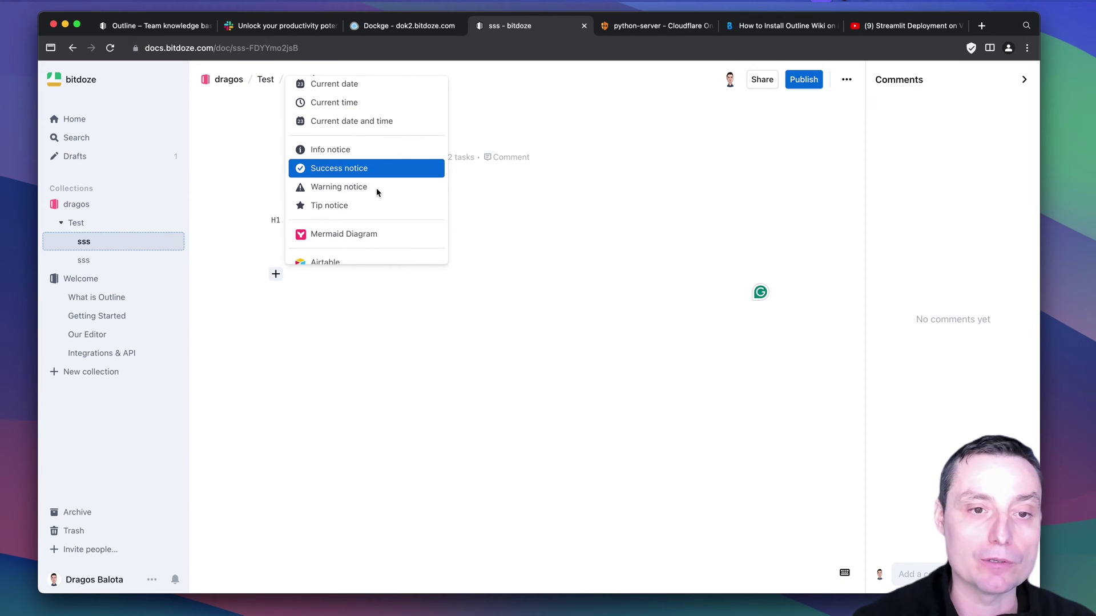
scroll(375, 187, "down", 2)
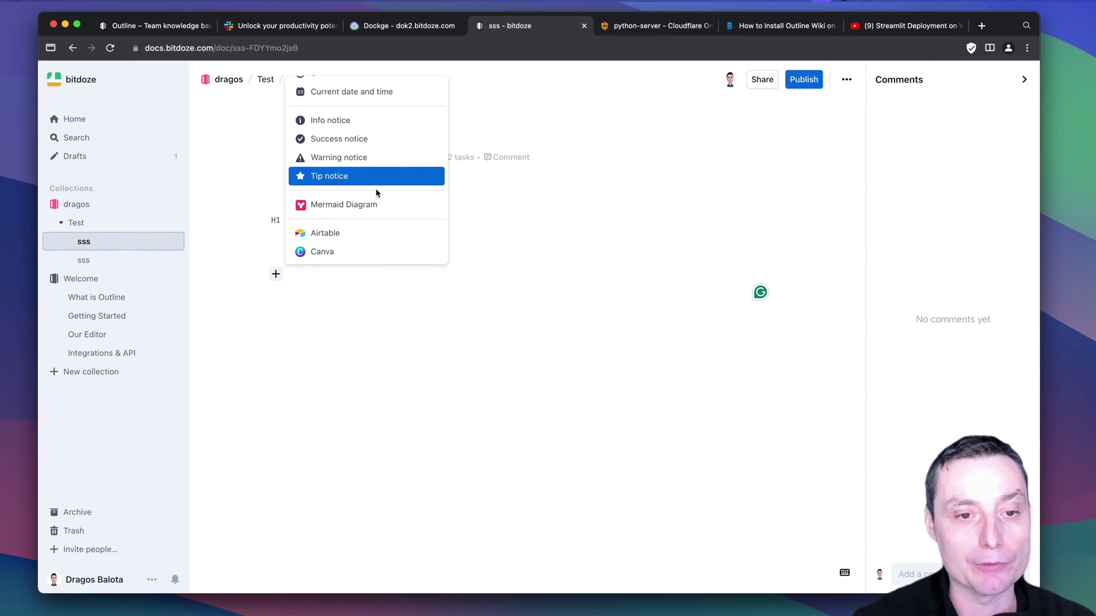
scroll(415, 199, "down", 1)
scroll(393, 202, "down", 2)
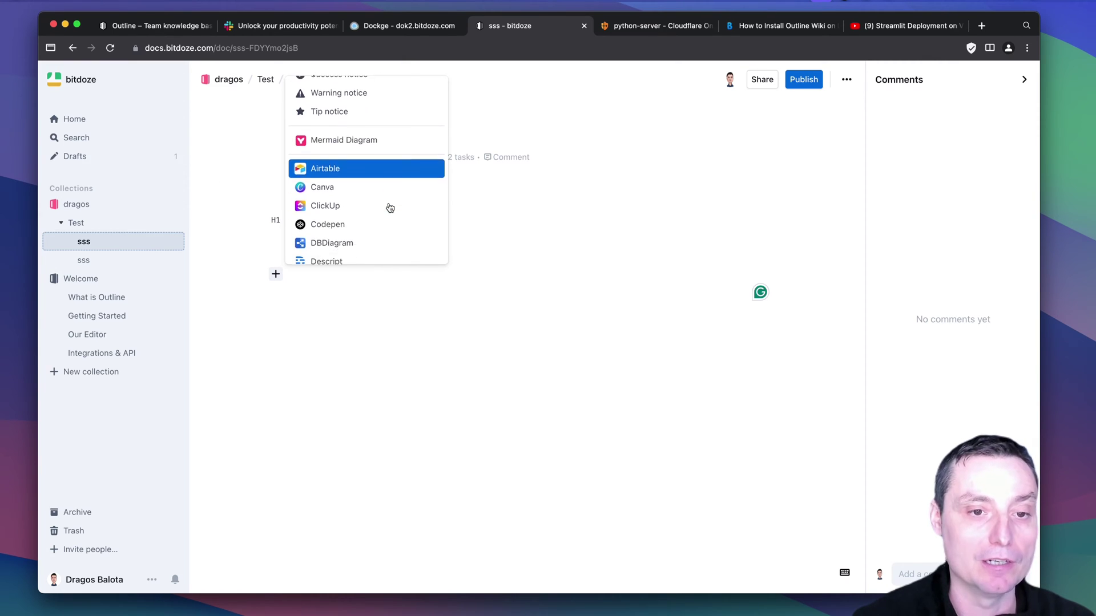
scroll(382, 205, "down", 5)
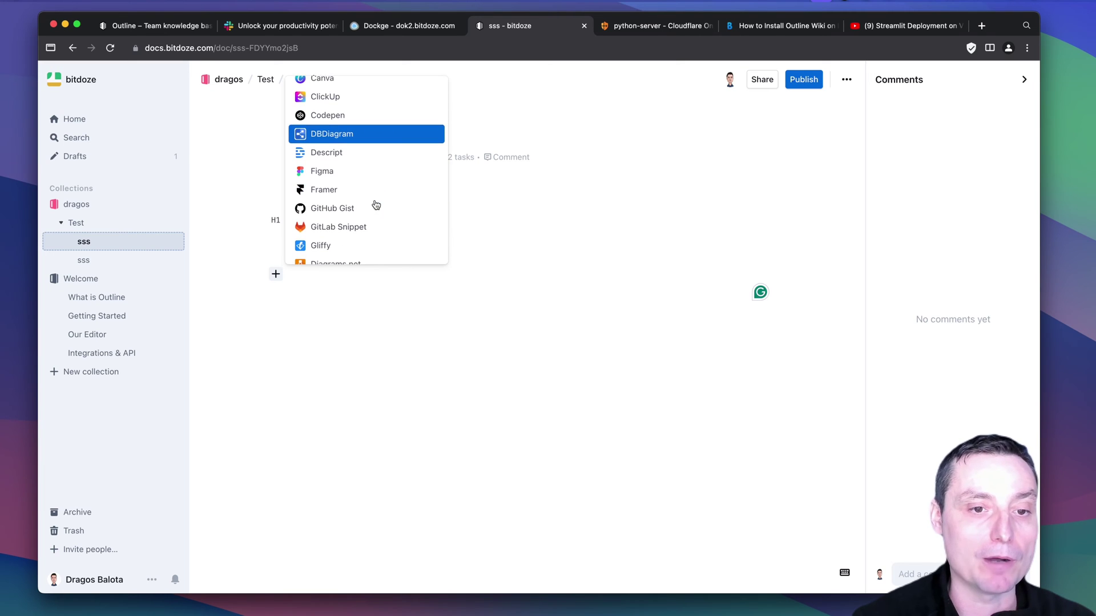
scroll(374, 202, "down", 5)
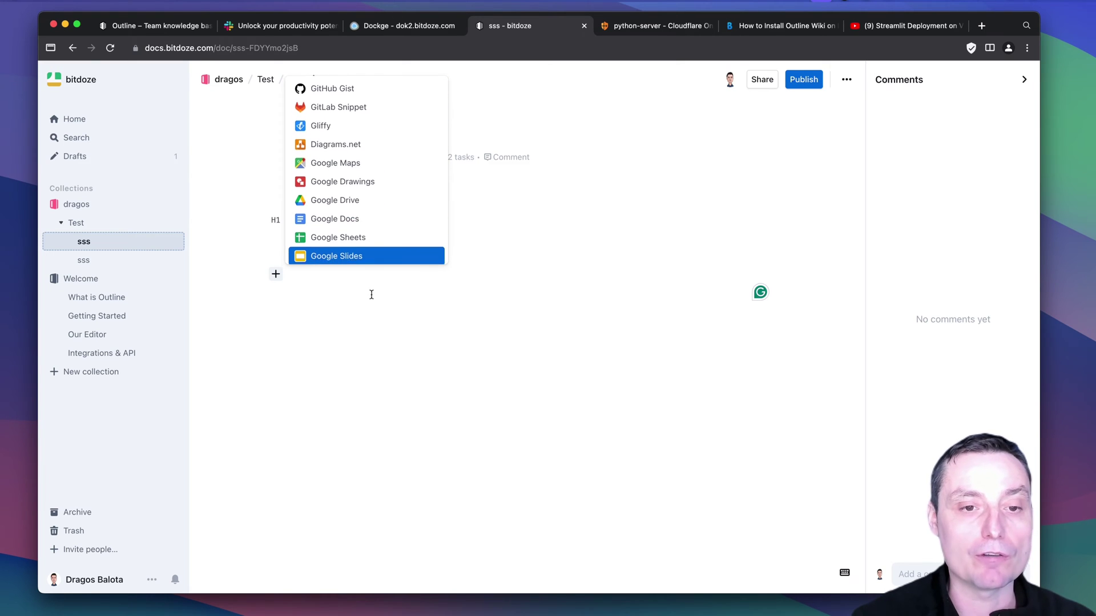
key("Escape")
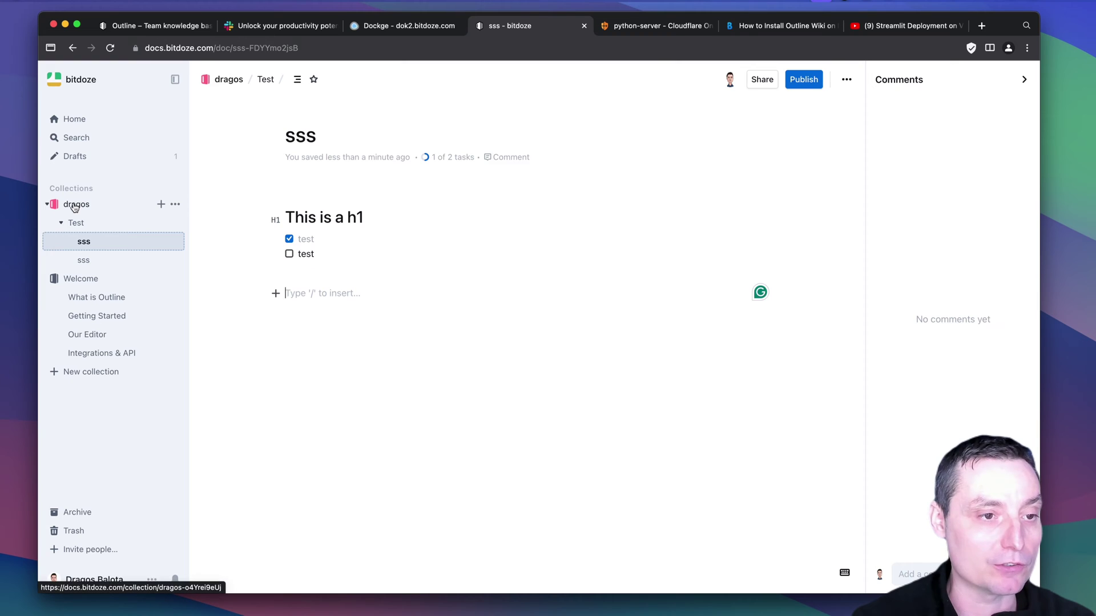
From the dragos collection page, create a new collection named 'dragos 2'.
left_click(74, 205)
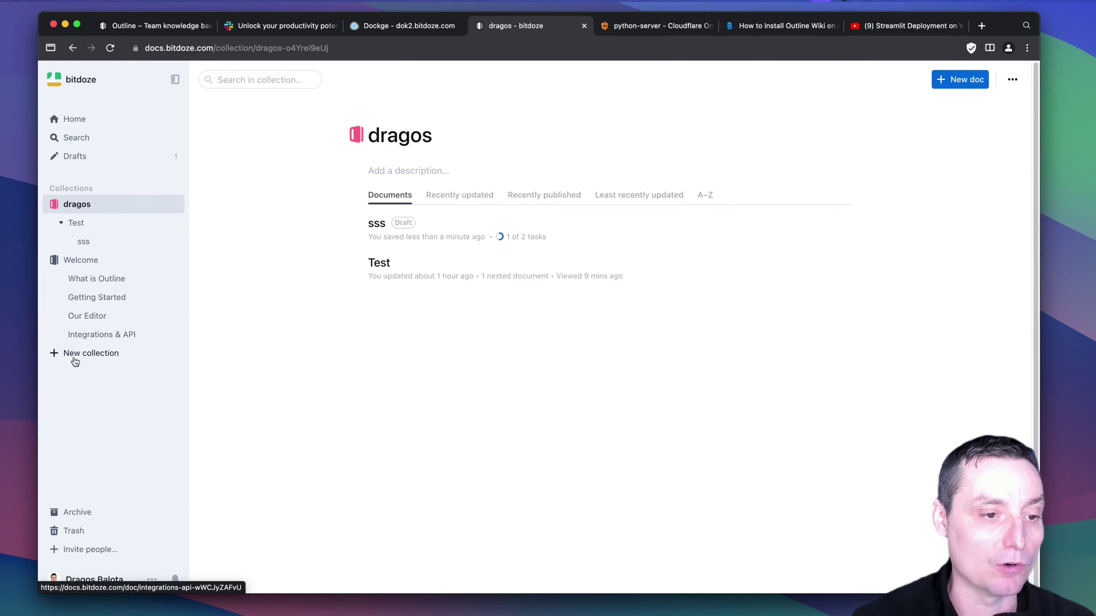
left_click(56, 355)
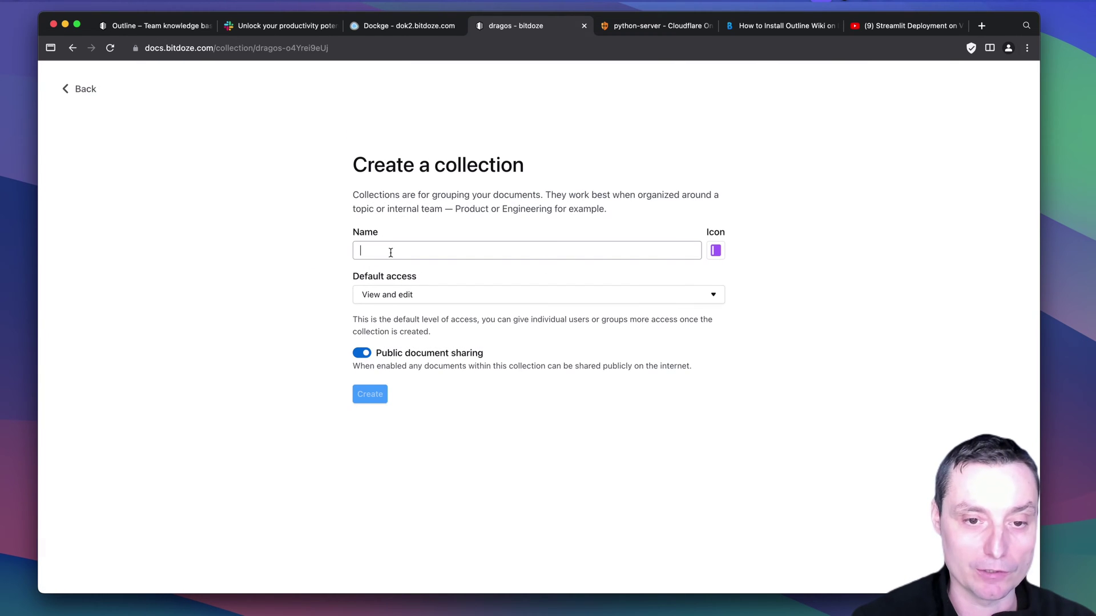
type("dragos 2")
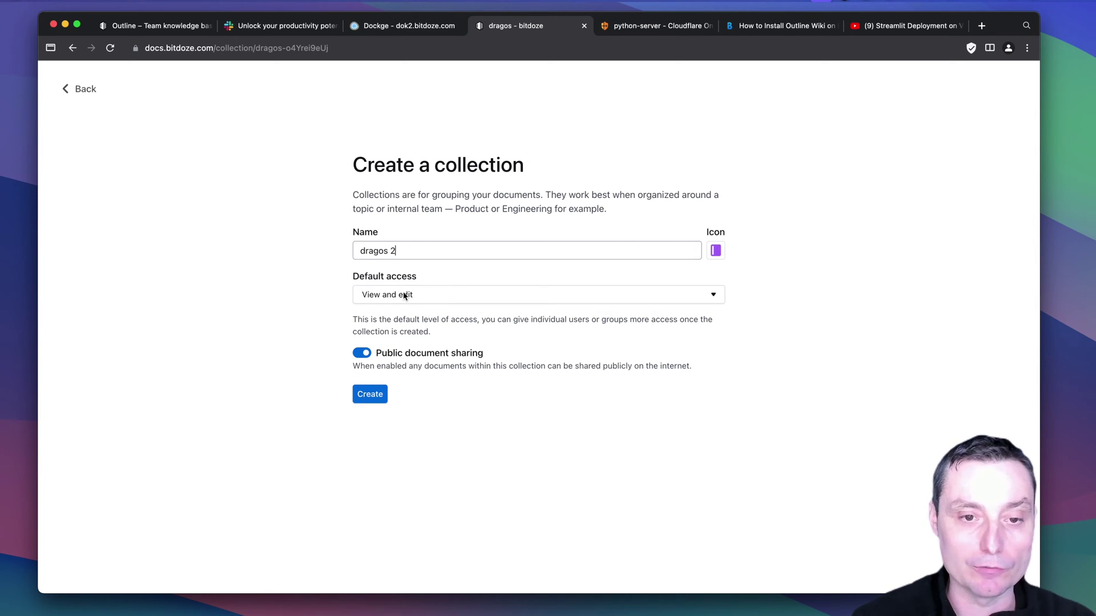
left_click(368, 394)
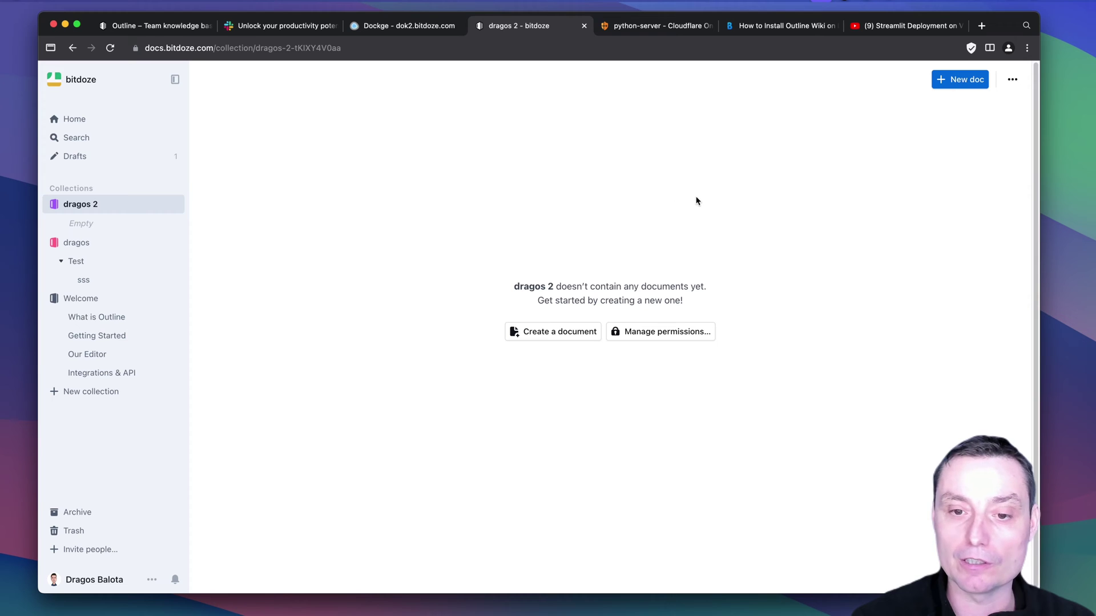
Start a new document in dragos 2 titled 'my first doc'.
left_click(556, 333)
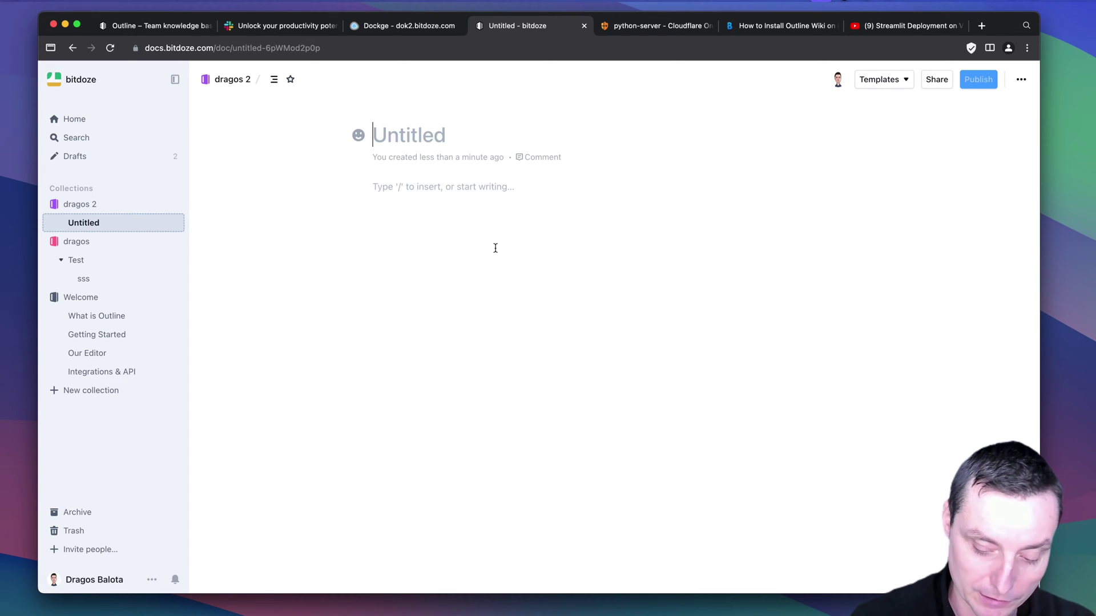
type("my first")
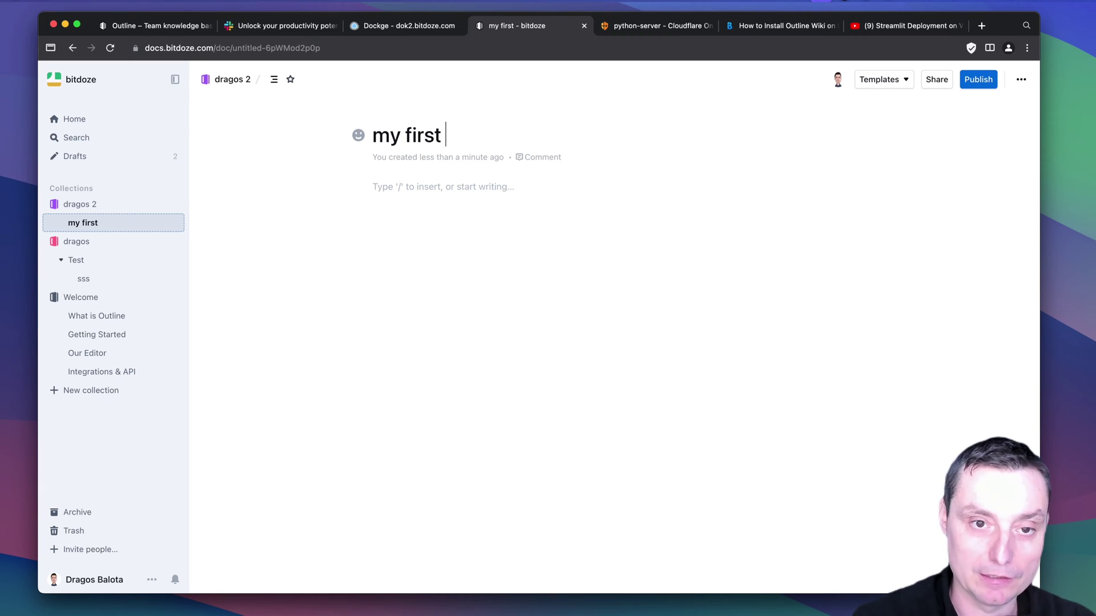
type(" doc")
left_click(420, 187)
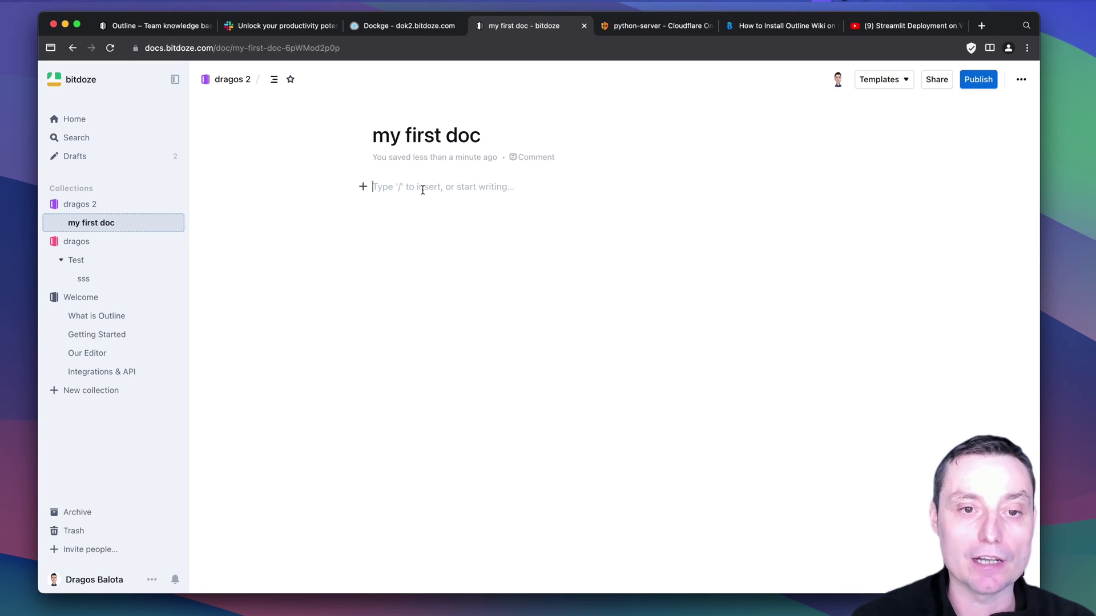
Copy the Streamlit YouTube video's URL and paste it into the doc body as an embed.
left_click(882, 27)
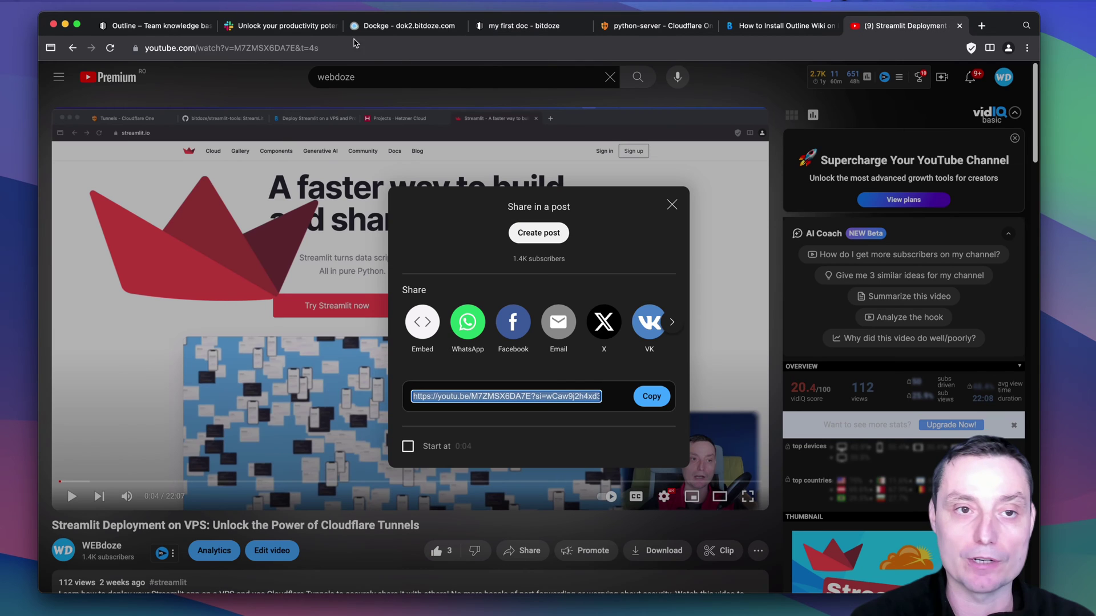
left_click(244, 50)
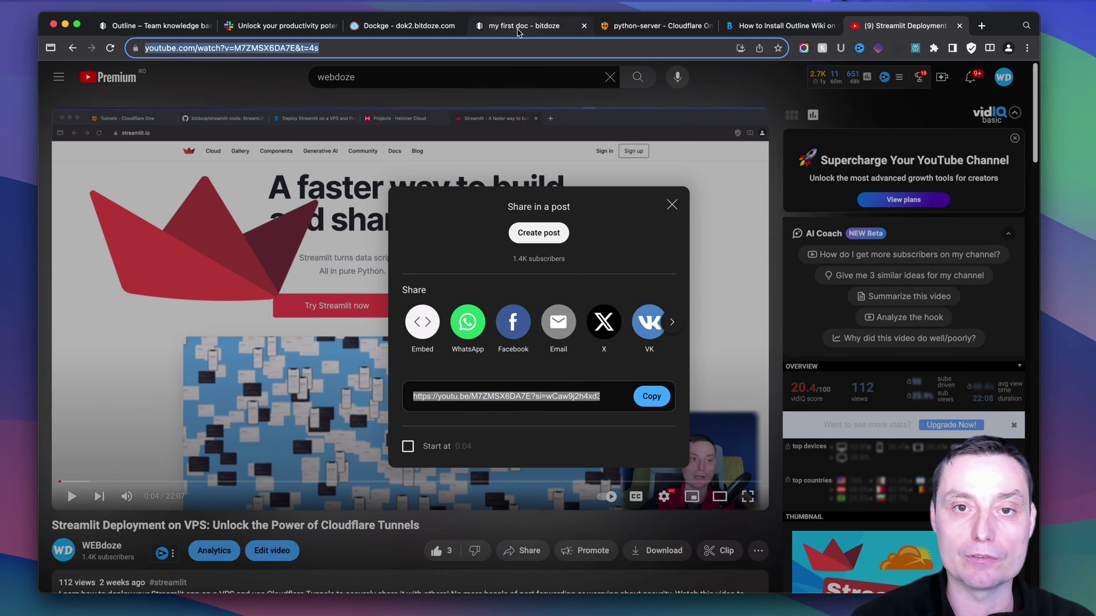
left_click(524, 25)
key("super+v")
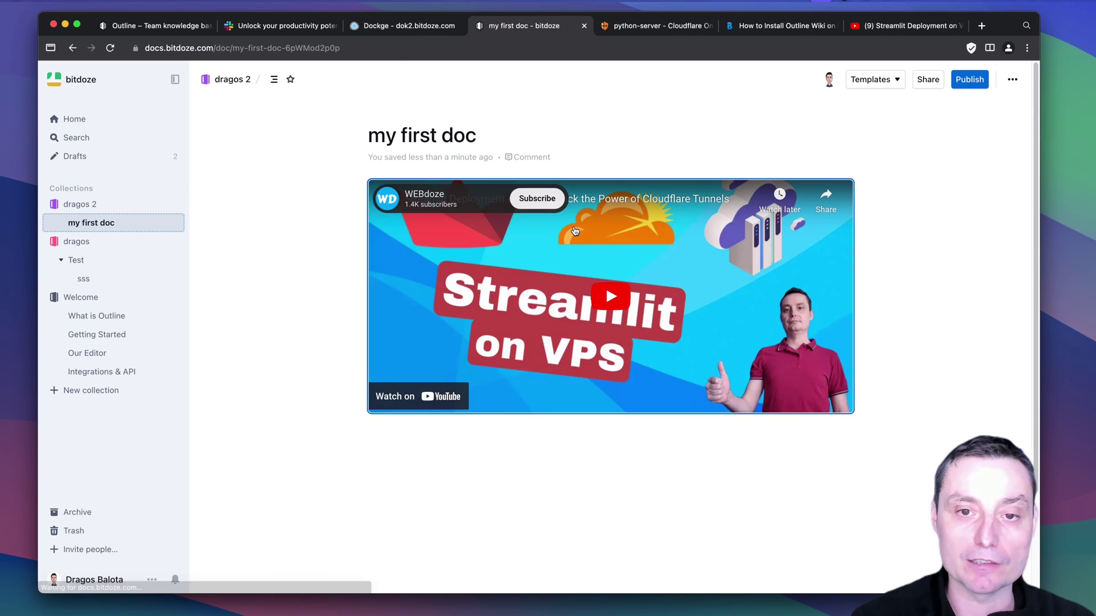
Add a Bash code block containing 'sudo sh' below the video, then publish the document.
left_click(431, 433)
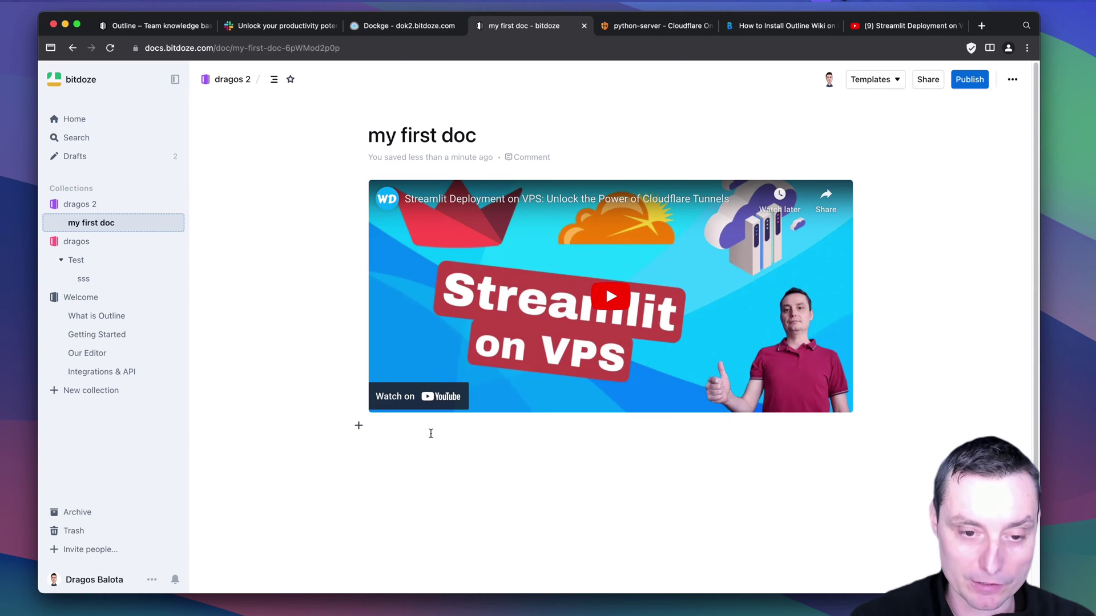
type("/code")
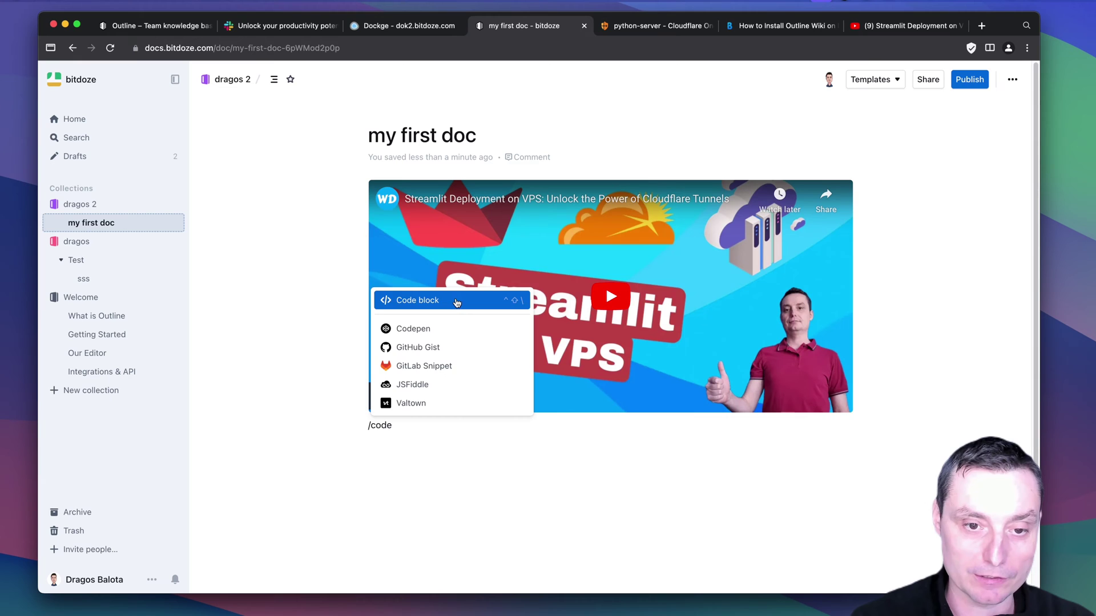
key("Return")
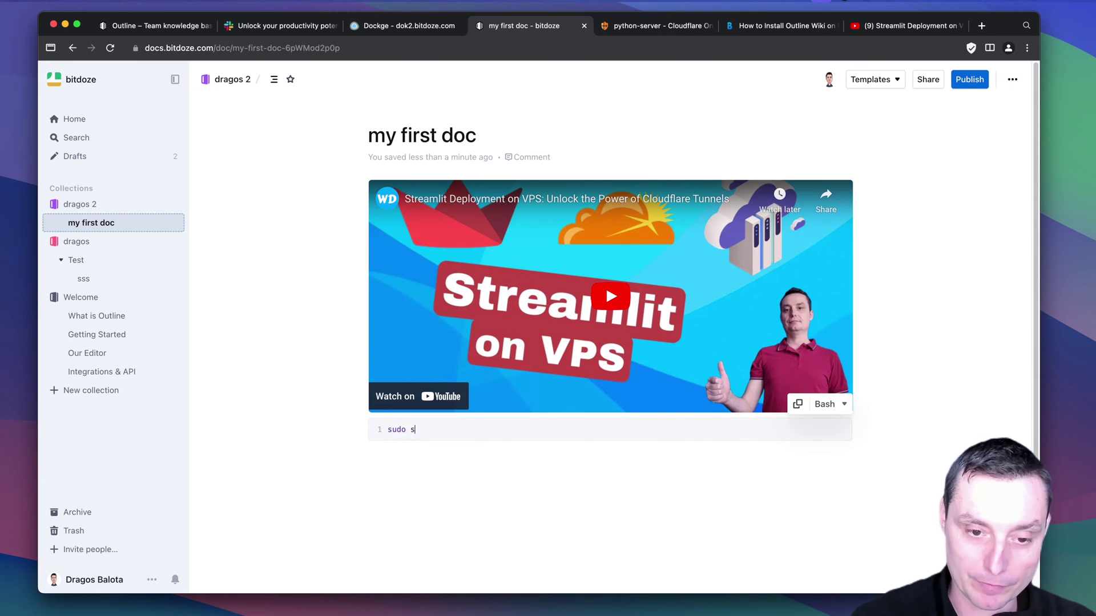
left_click(512, 482)
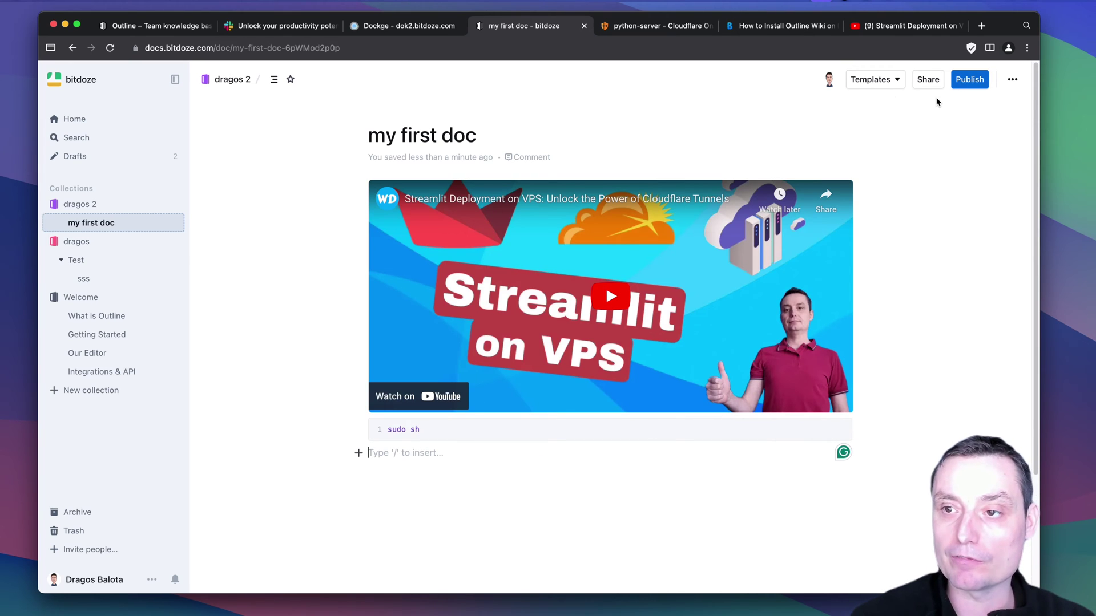
left_click(970, 79)
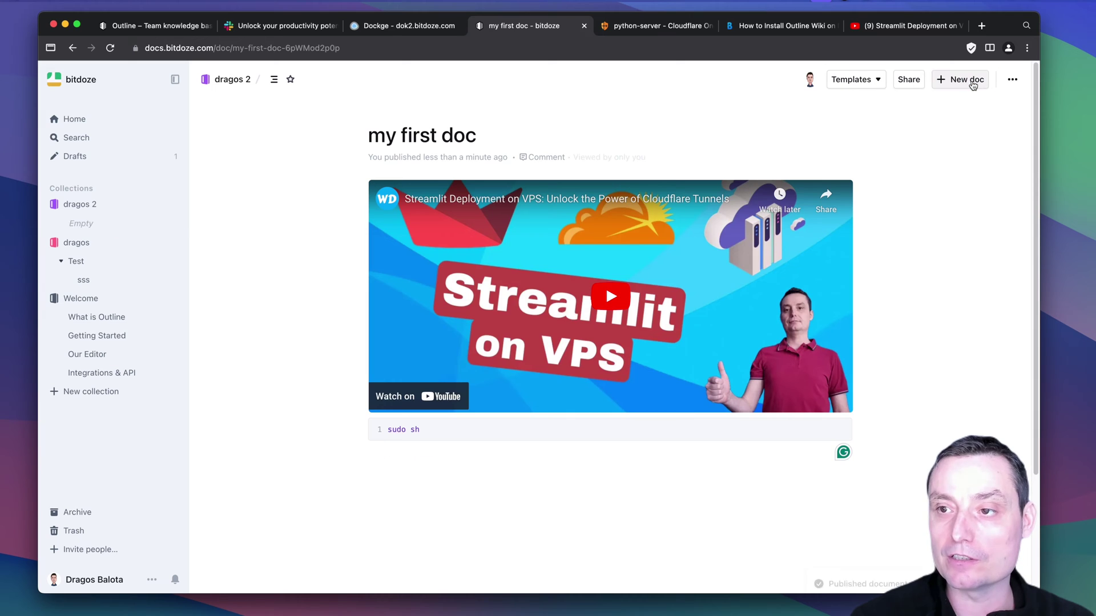
Templatize 'my first doc' from its actions menu and confirm Create template.
left_click(1011, 80)
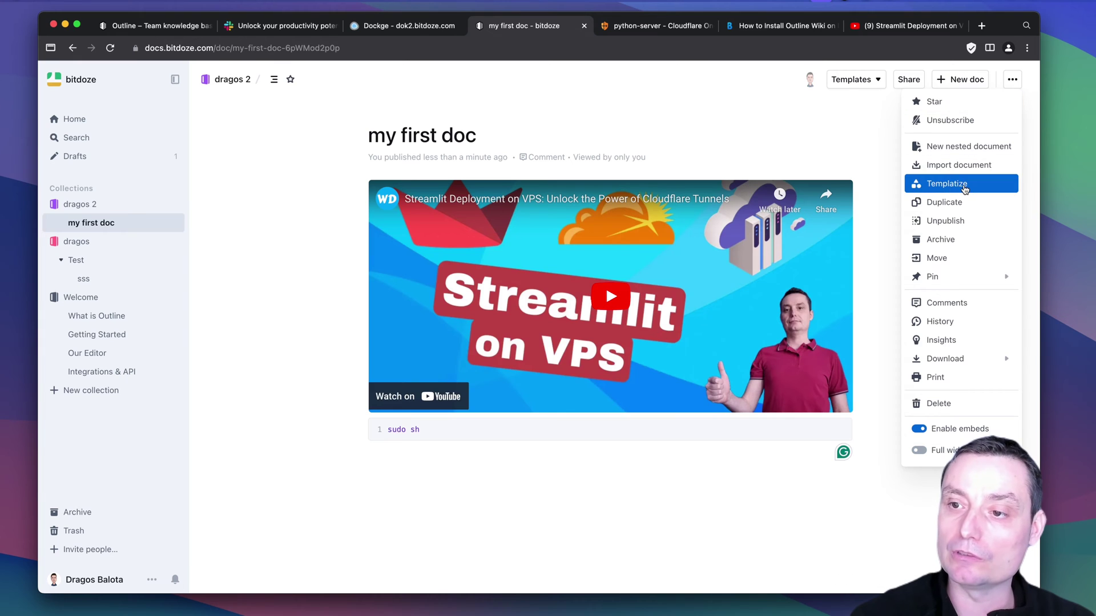
left_click(963, 190)
left_click(474, 372)
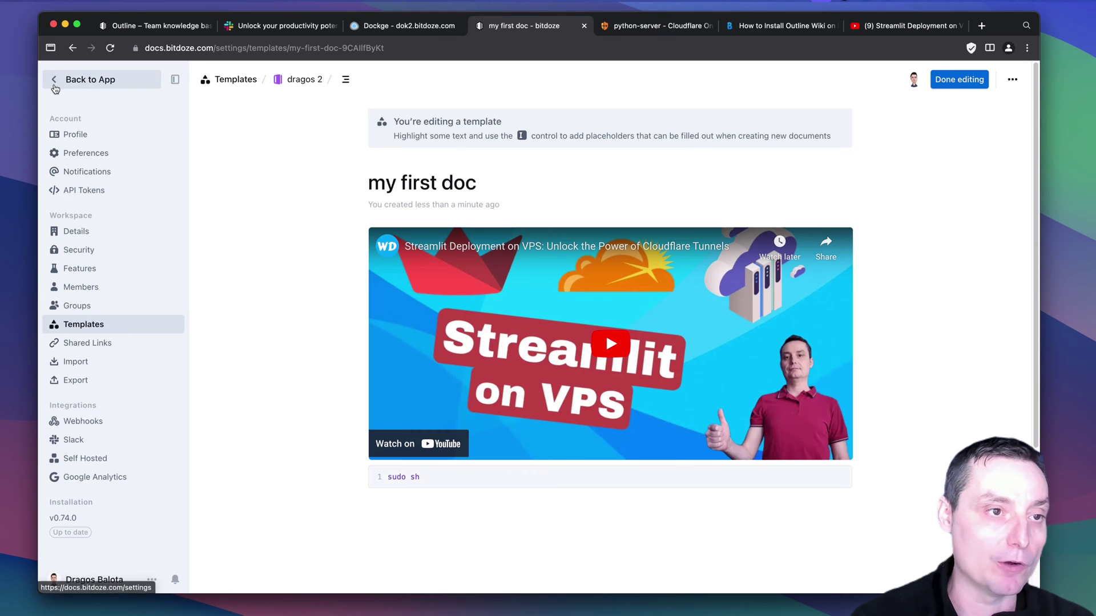
Back in the app, start a new dragos 2 document and apply the 'my first doc' template.
left_click(91, 80)
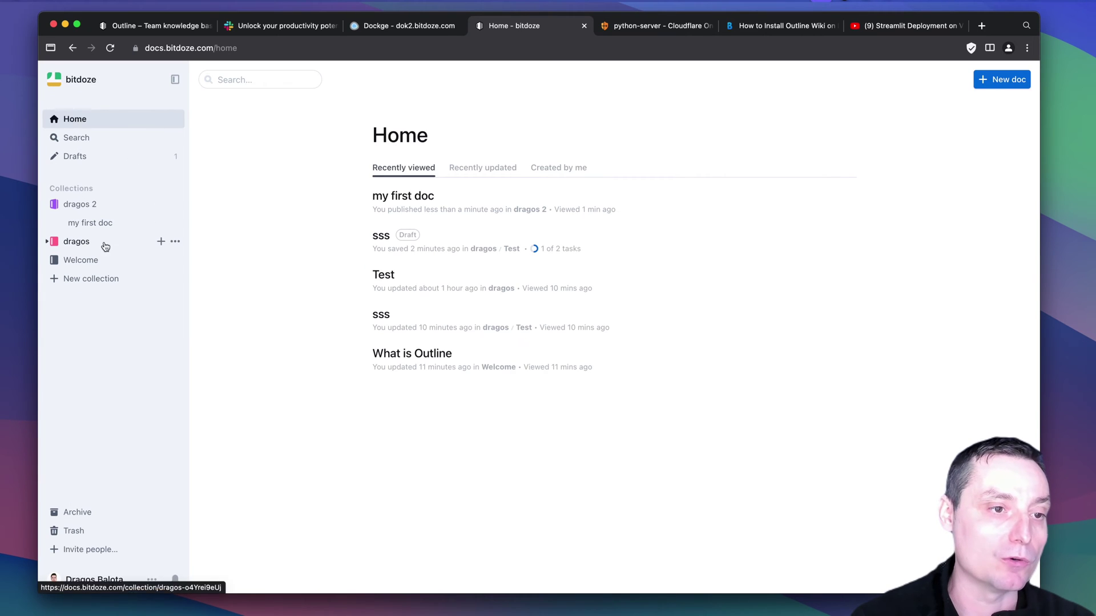
left_click(160, 204)
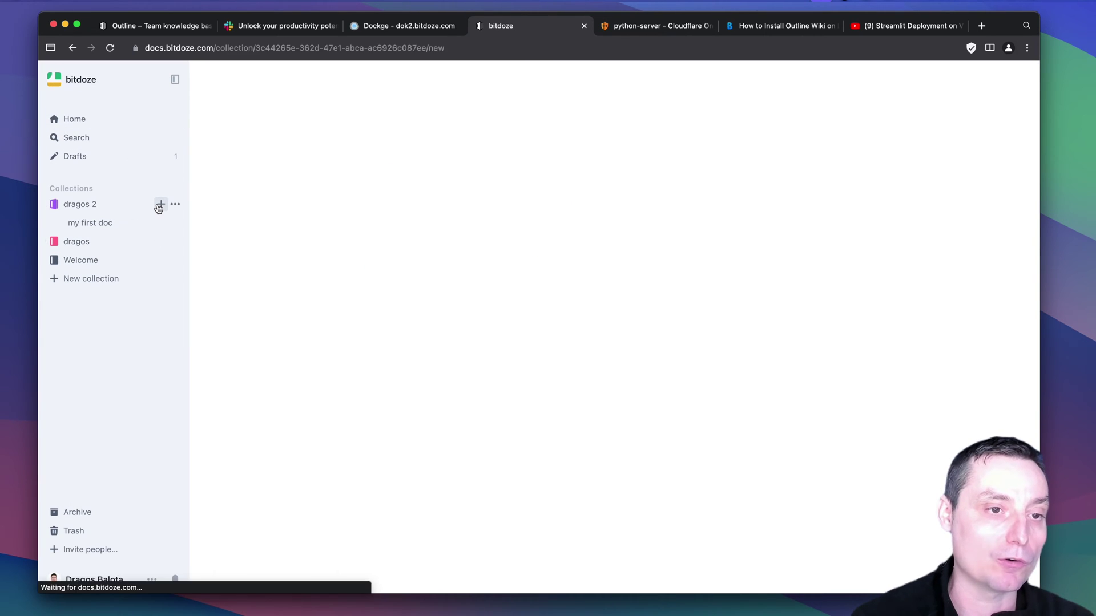
left_click(888, 83)
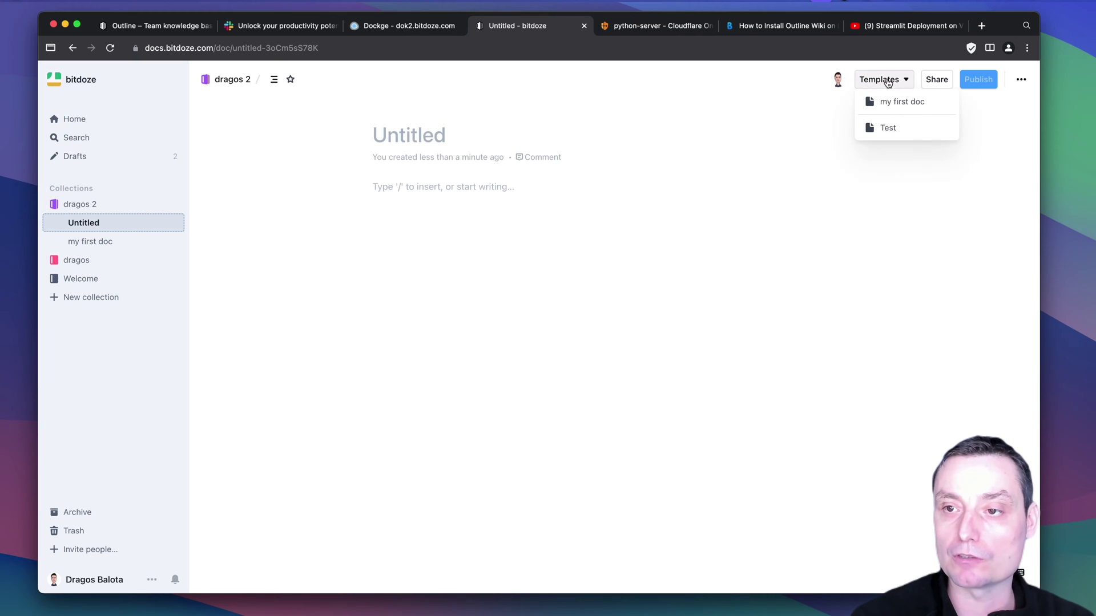
left_click(927, 109)
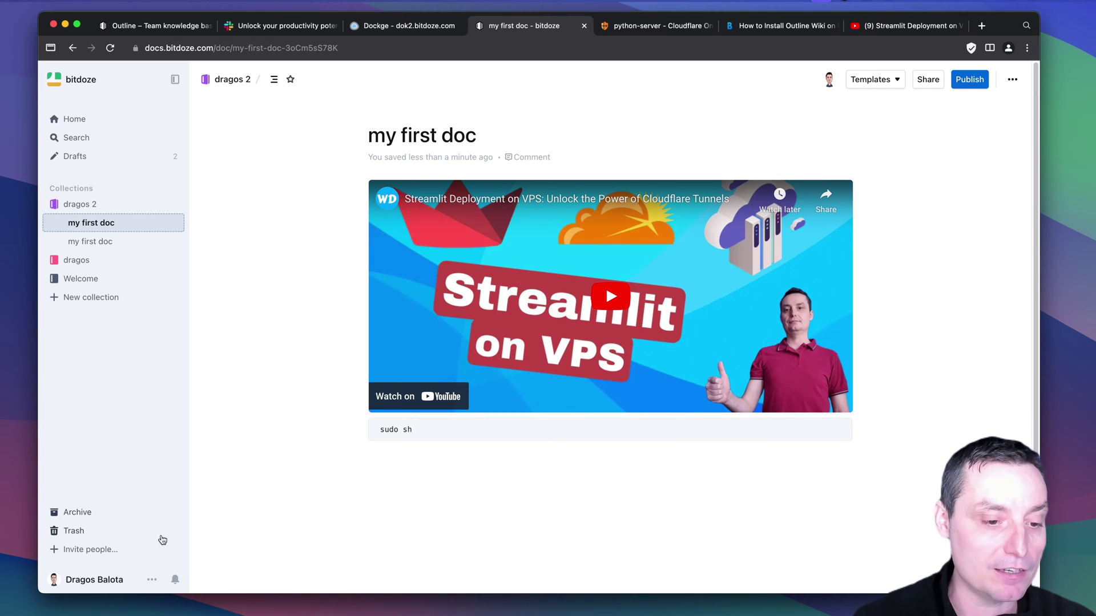
Set the appearance to Dark from the account menu, then leave Profile settings for the app.
left_click(152, 579)
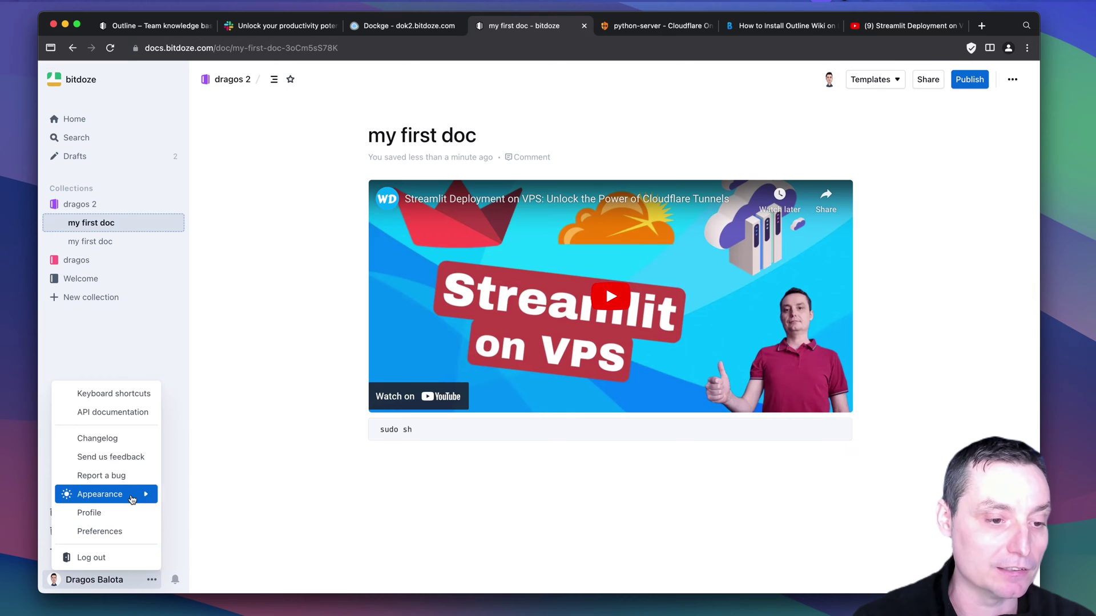
mouse_move(130, 499)
left_click(191, 516)
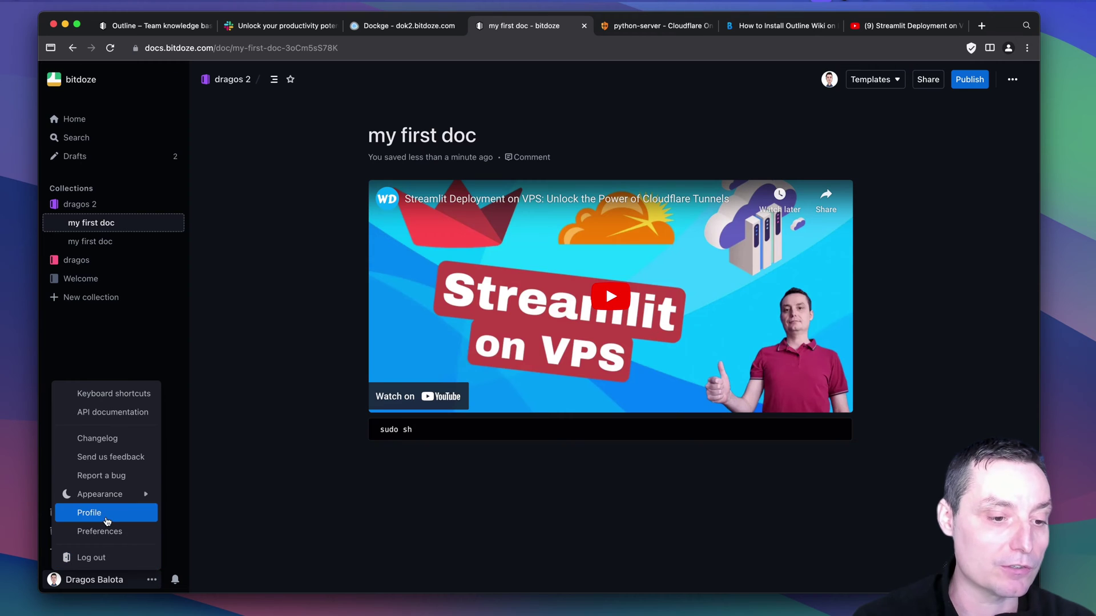
left_click(91, 513)
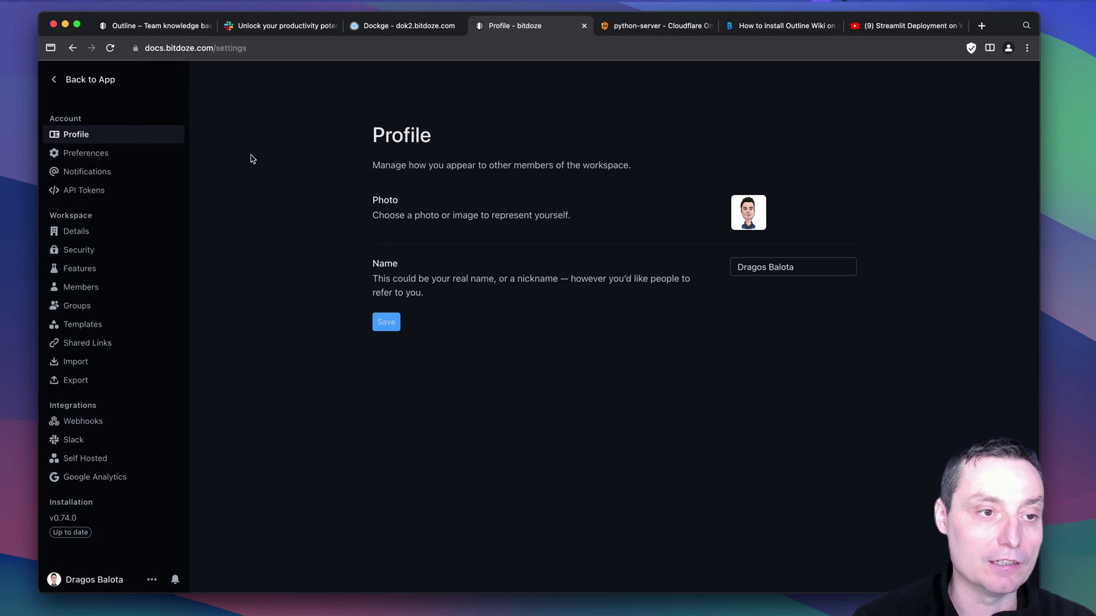
left_click(58, 80)
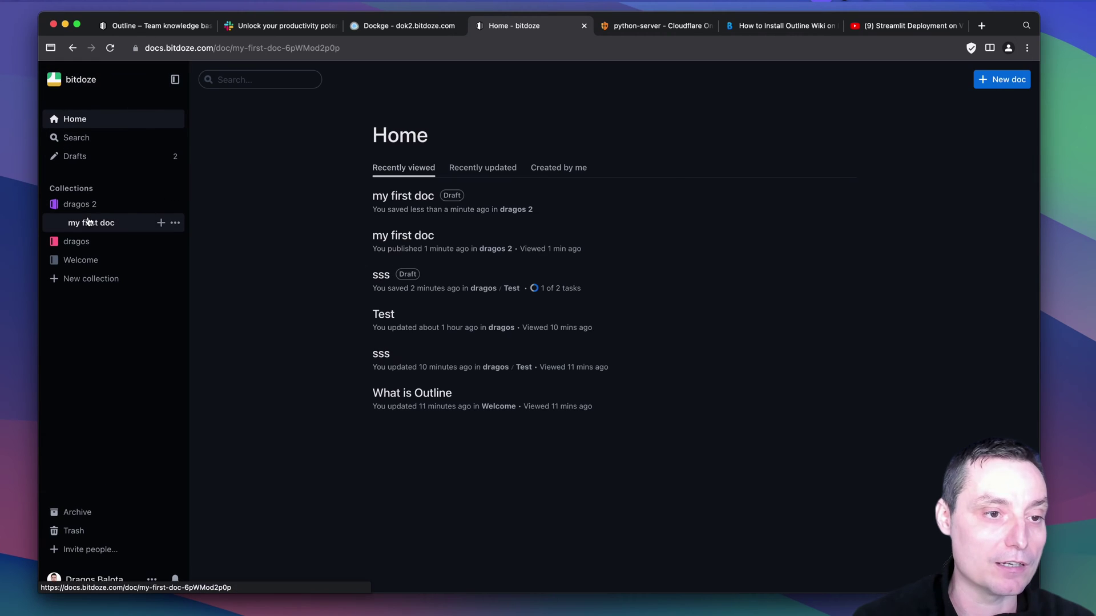
Open 'my first doc', show its table of contents, and post the comment 'test'.
left_click(91, 222)
left_click(274, 79)
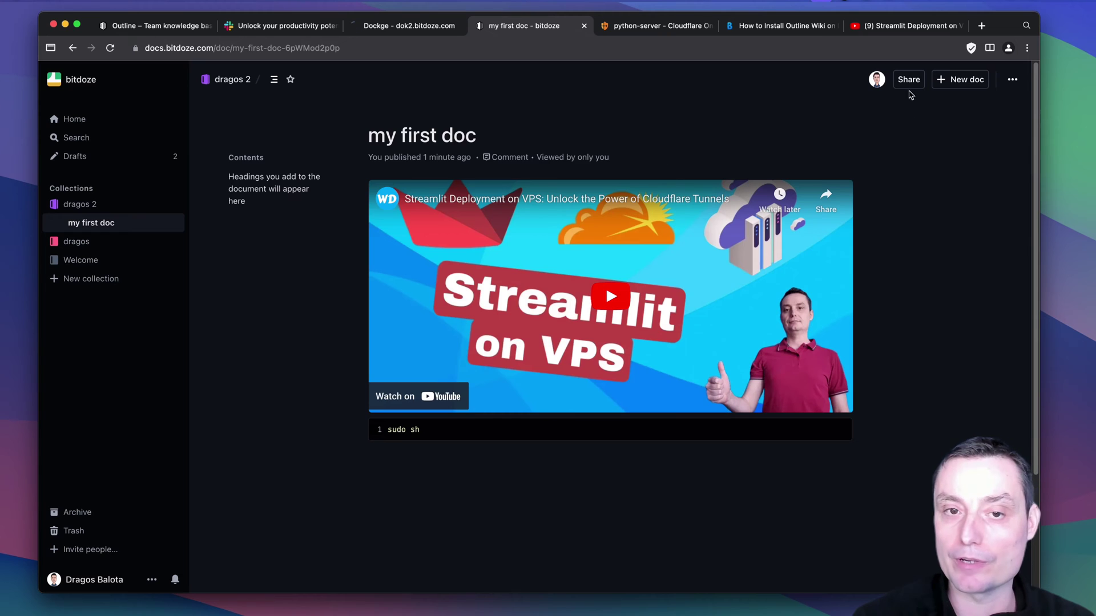
left_click(509, 157)
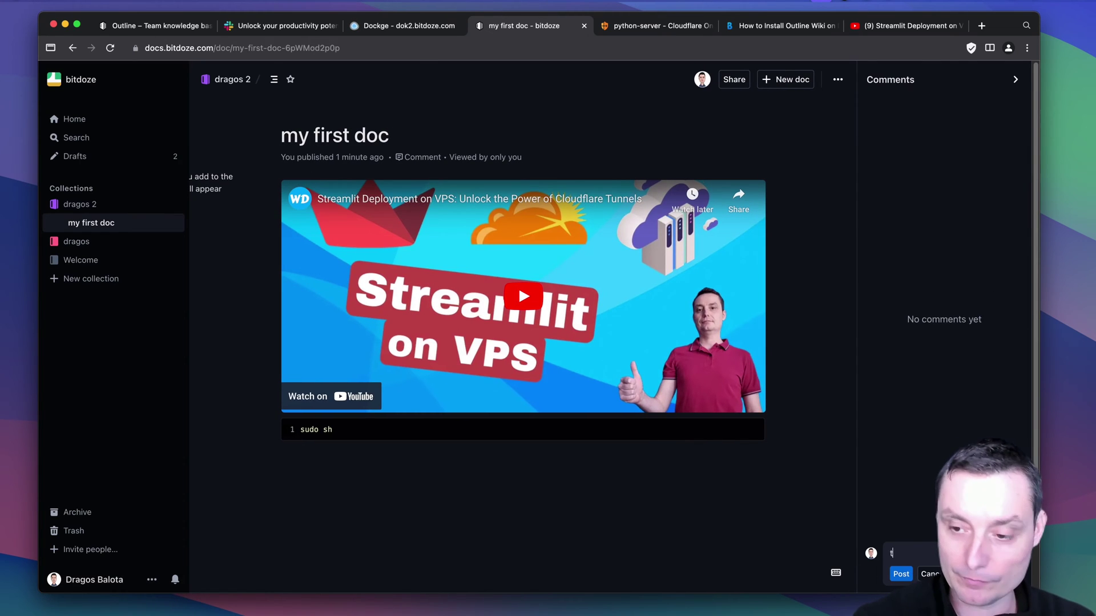
type("test")
left_click(901, 574)
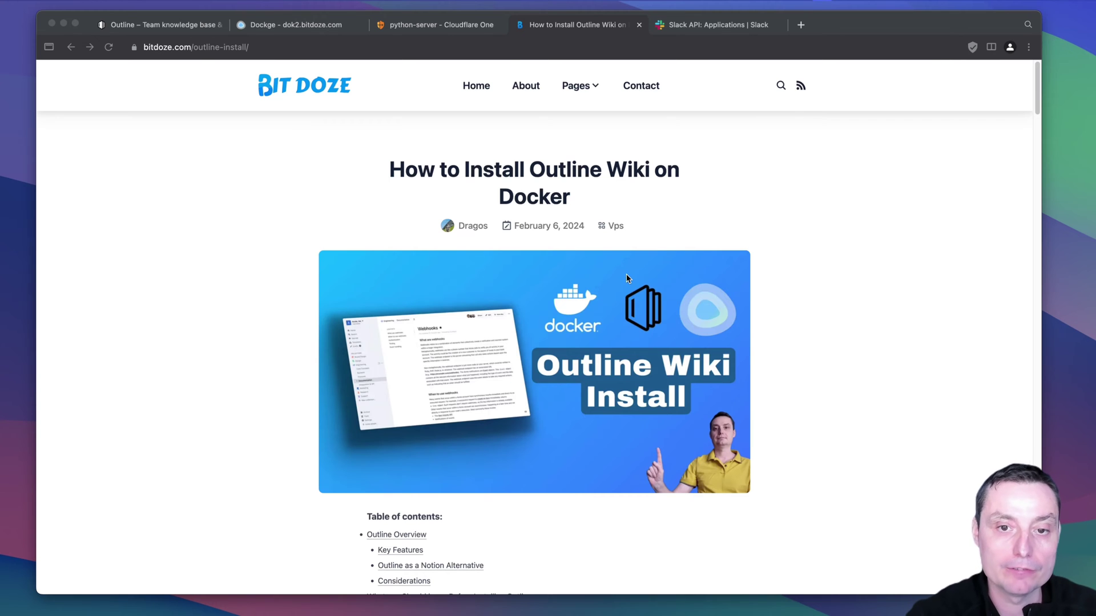
Scroll the Outline install article down to its Docker Compose section.
scroll(556, 215, "down", 2)
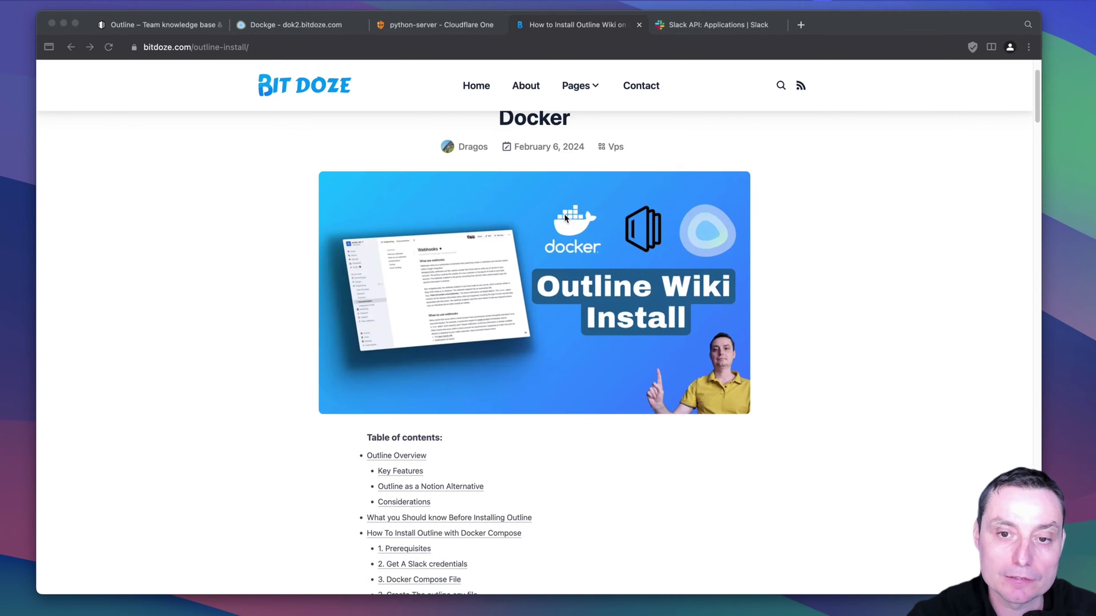
scroll(564, 213, "down", 15)
scroll(586, 234, "down", 12)
scroll(585, 234, "down", 4)
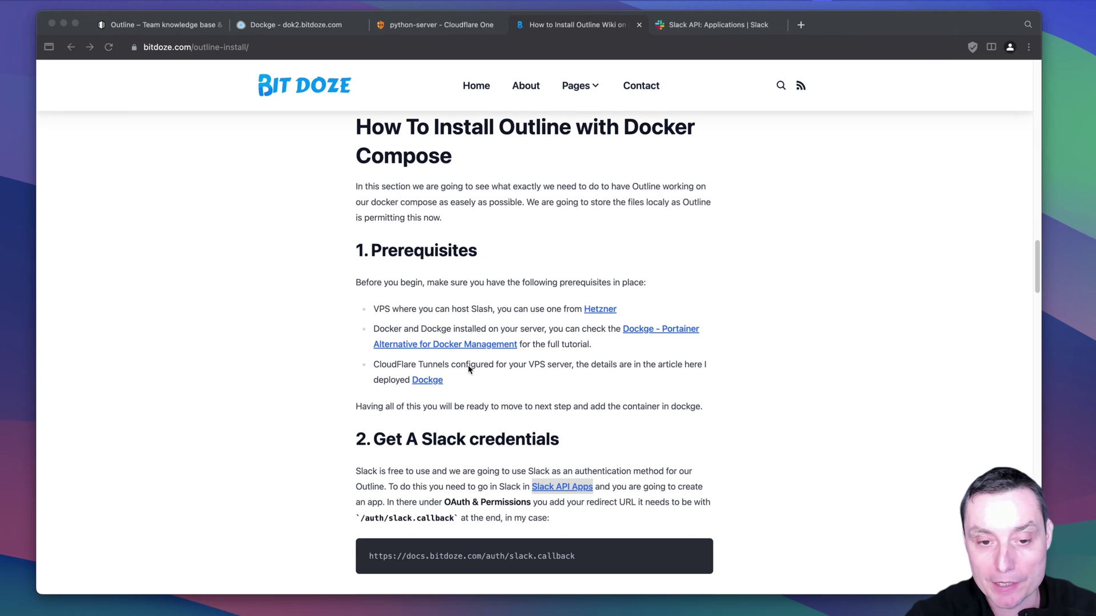
Scroll the BitDoze article to the Slack credentials step showing the /auth/slack.callback redirect URL and OAuth screenshot.
scroll(469, 369, "down", 1)
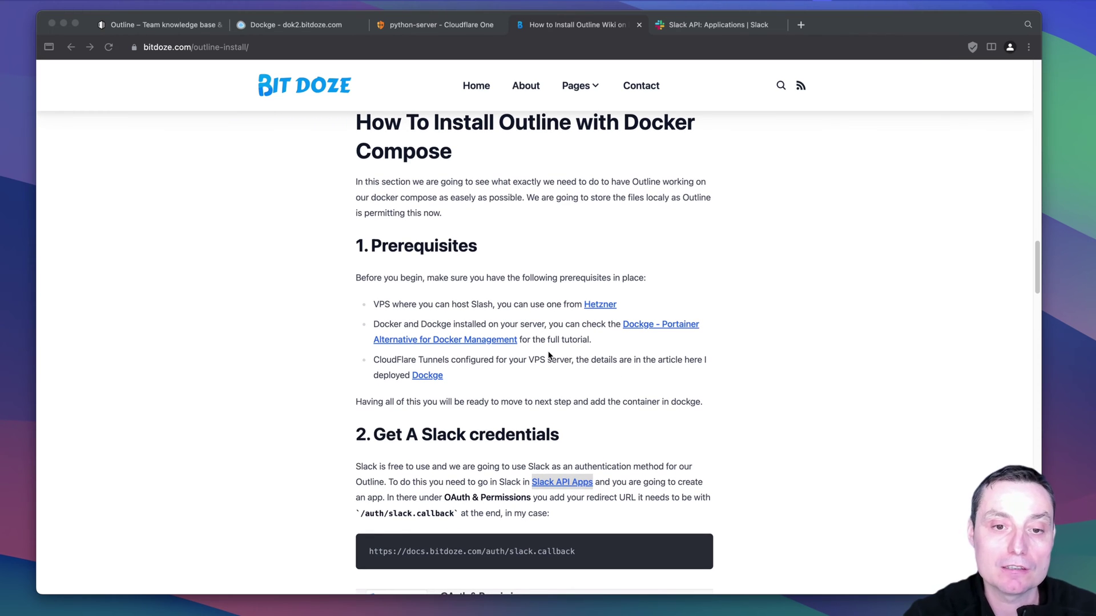
scroll(513, 340, "down", 1)
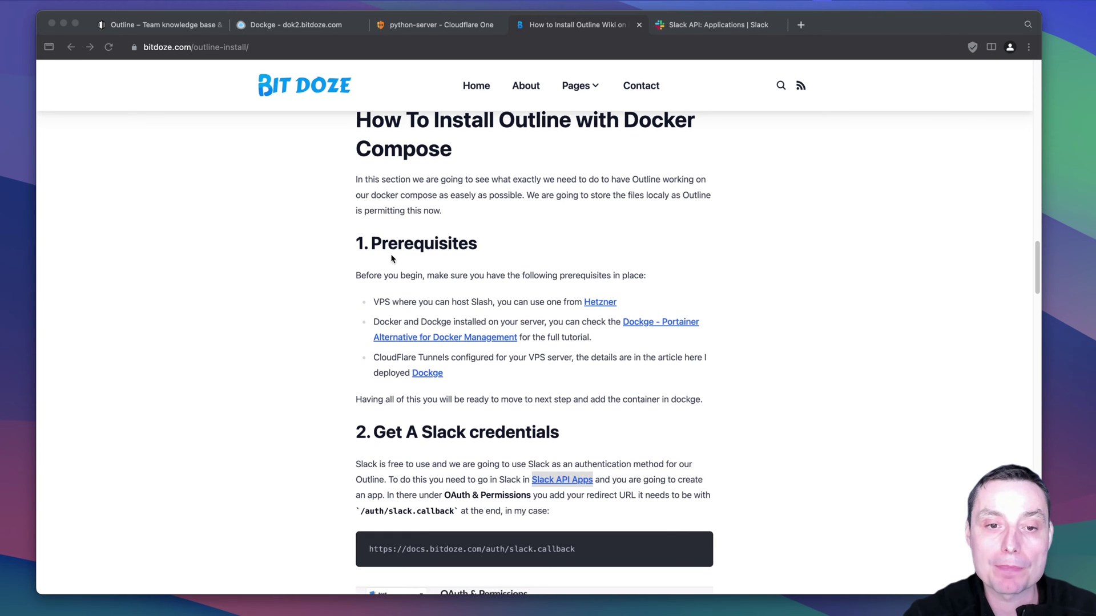
scroll(492, 287, "down", 3)
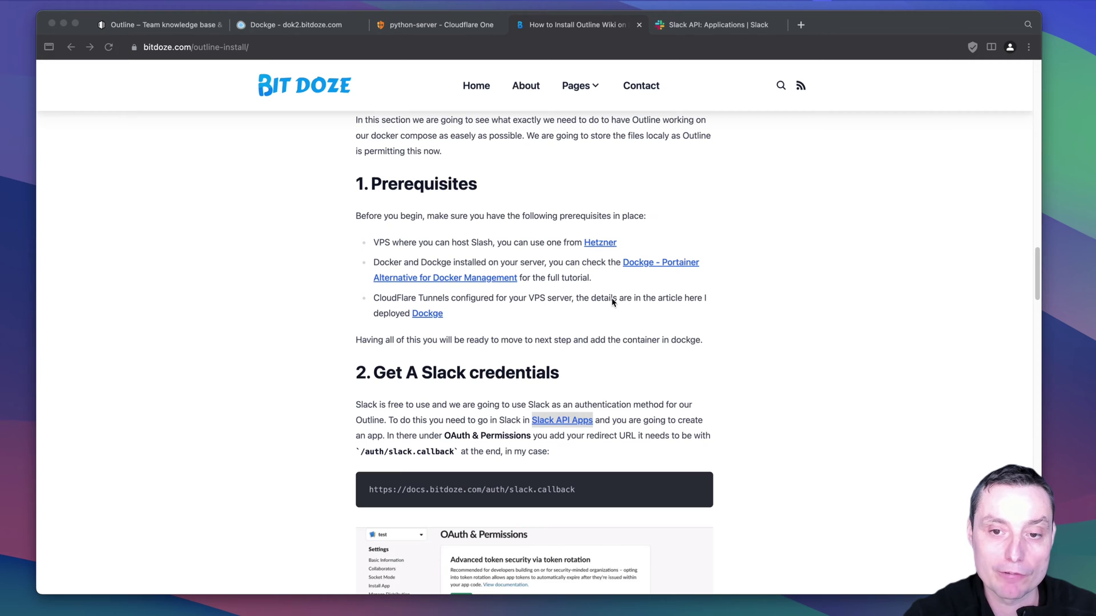
scroll(541, 285, "down", 2)
scroll(542, 285, "down", 1)
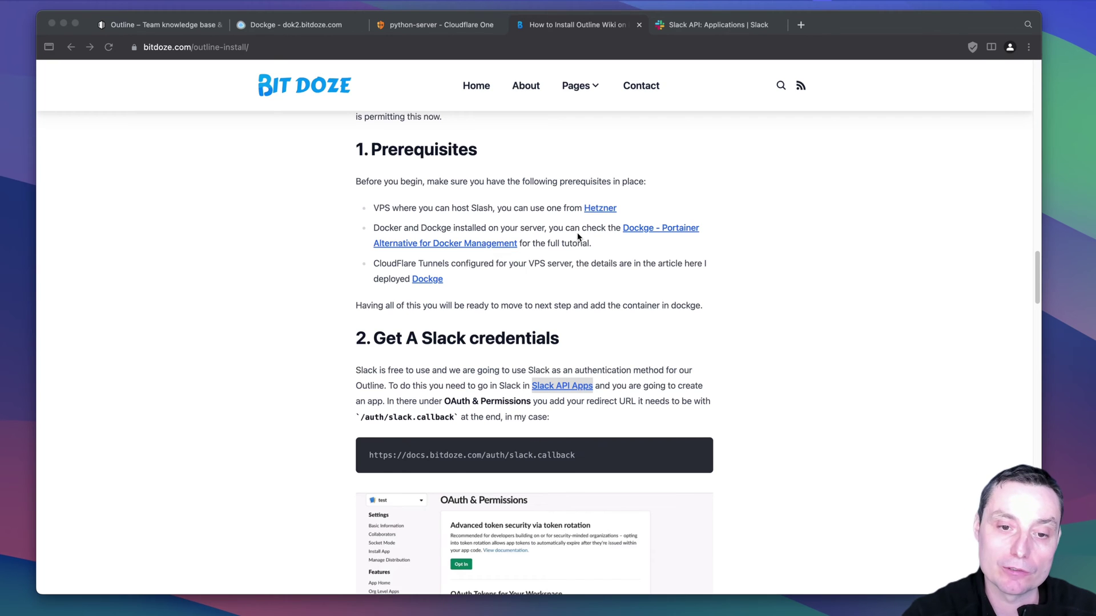
scroll(578, 236, "down", 2)
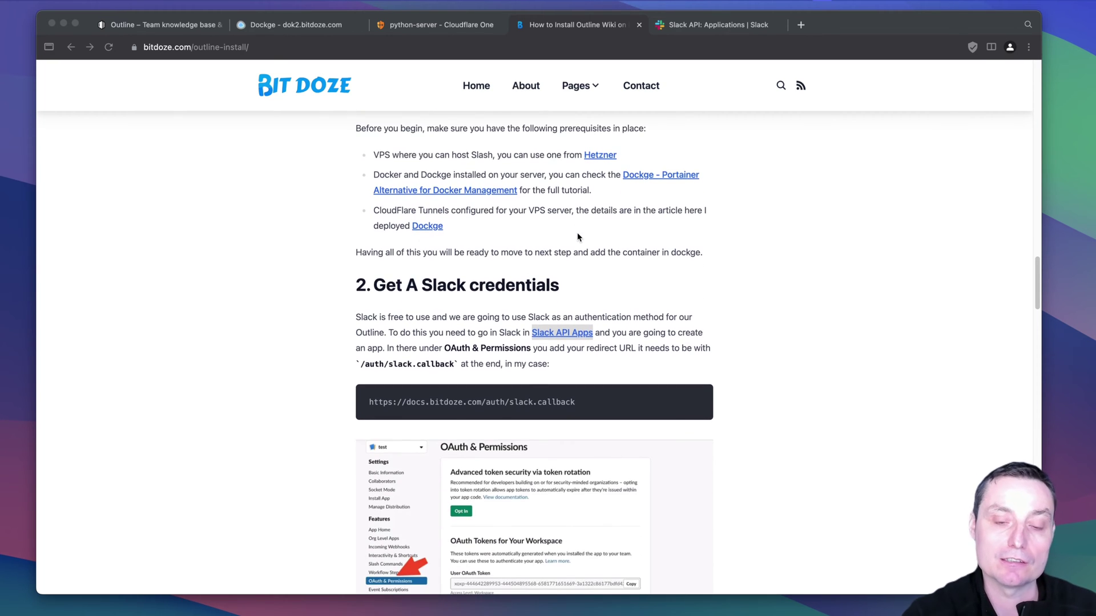
scroll(577, 236, "down", 2)
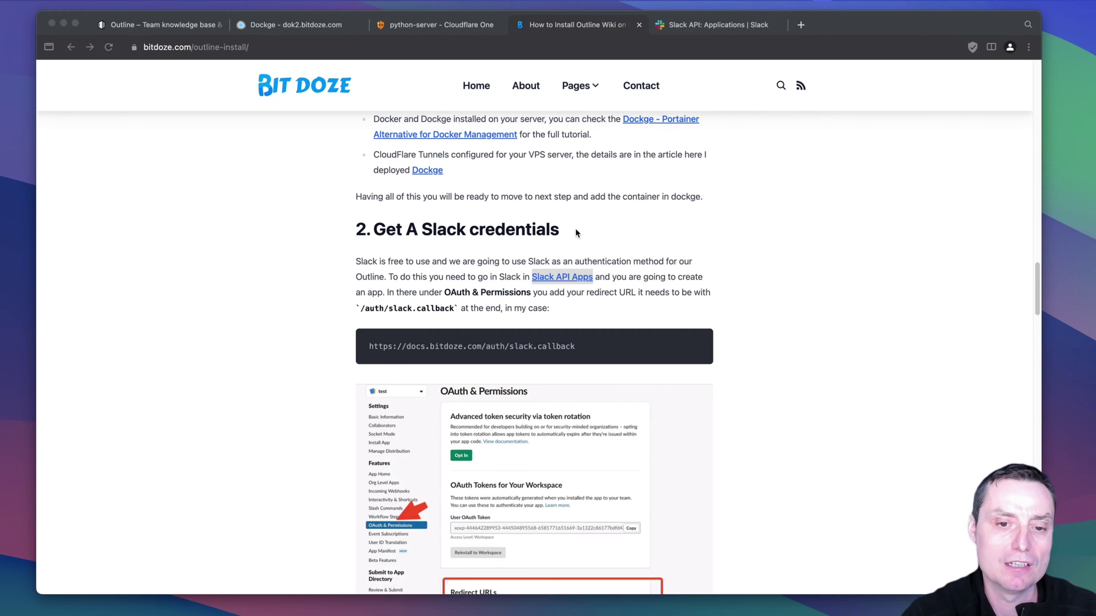
scroll(576, 233, "down", 1)
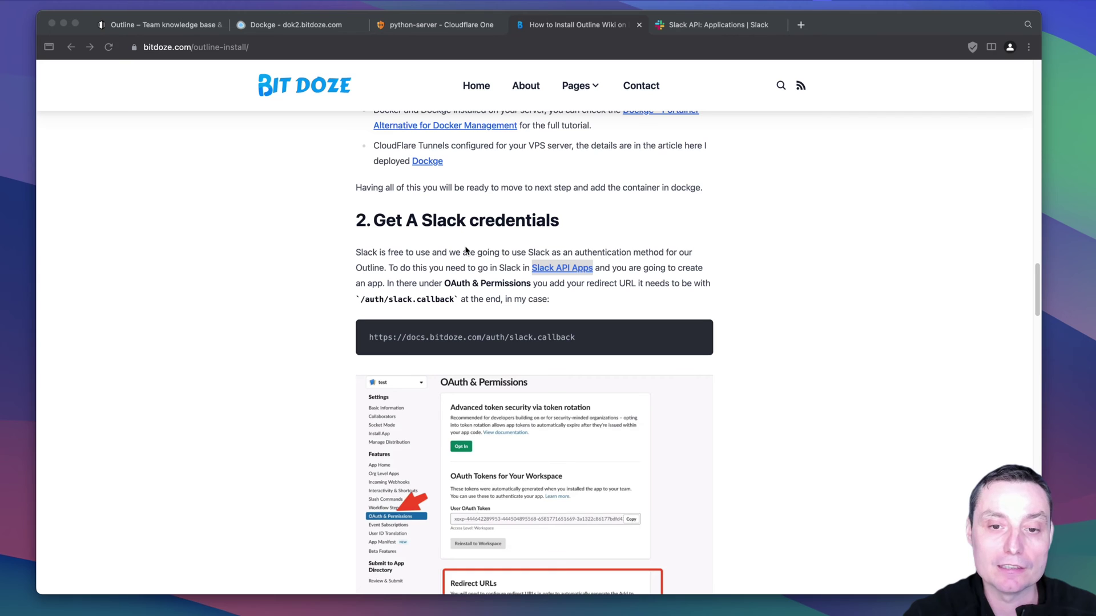
scroll(465, 250, "down", 1)
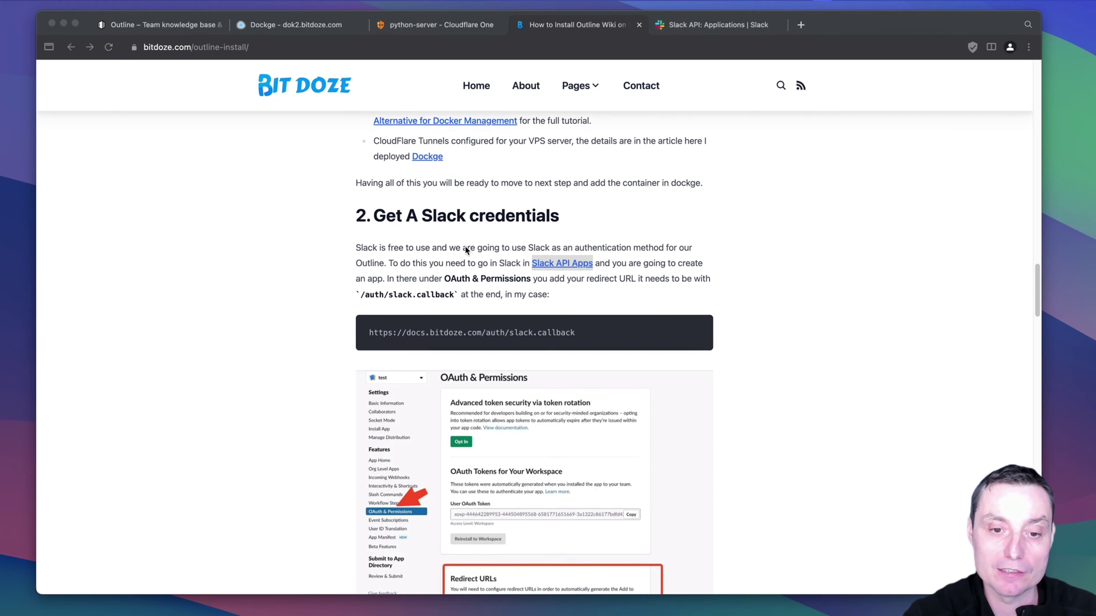
scroll(466, 250, "down", 1)
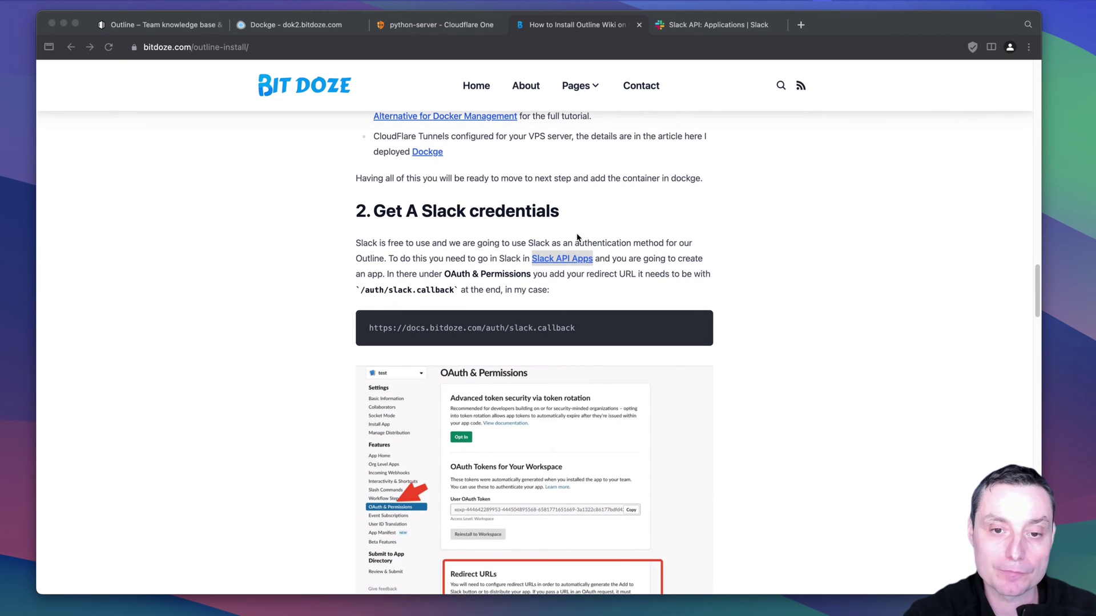
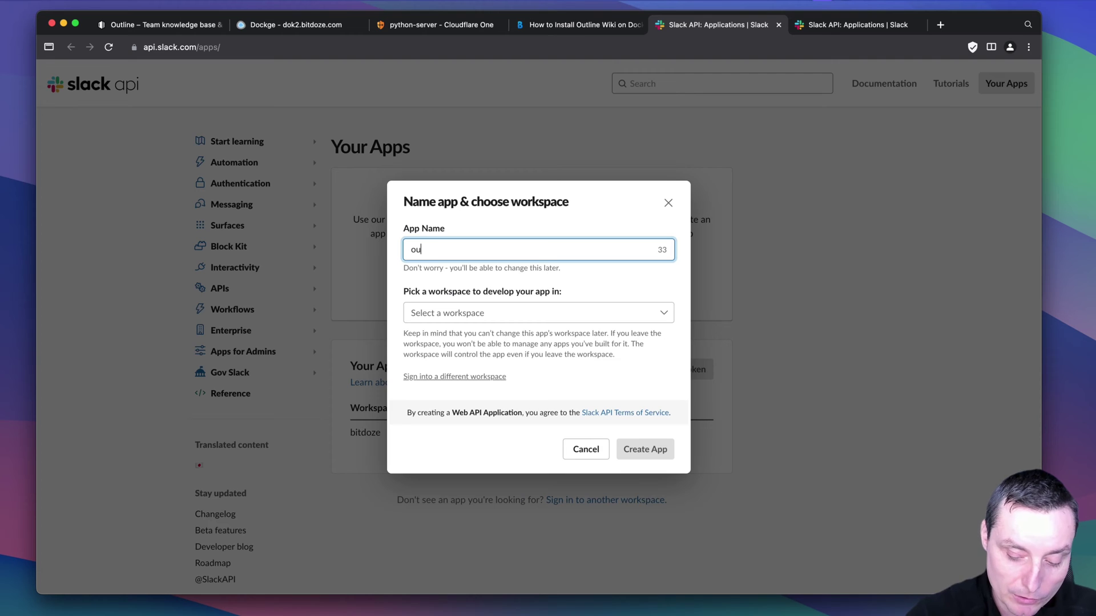
Create the Slack app 'outline' in the bitdoze workspace.
left_click(482, 309)
left_click(457, 334)
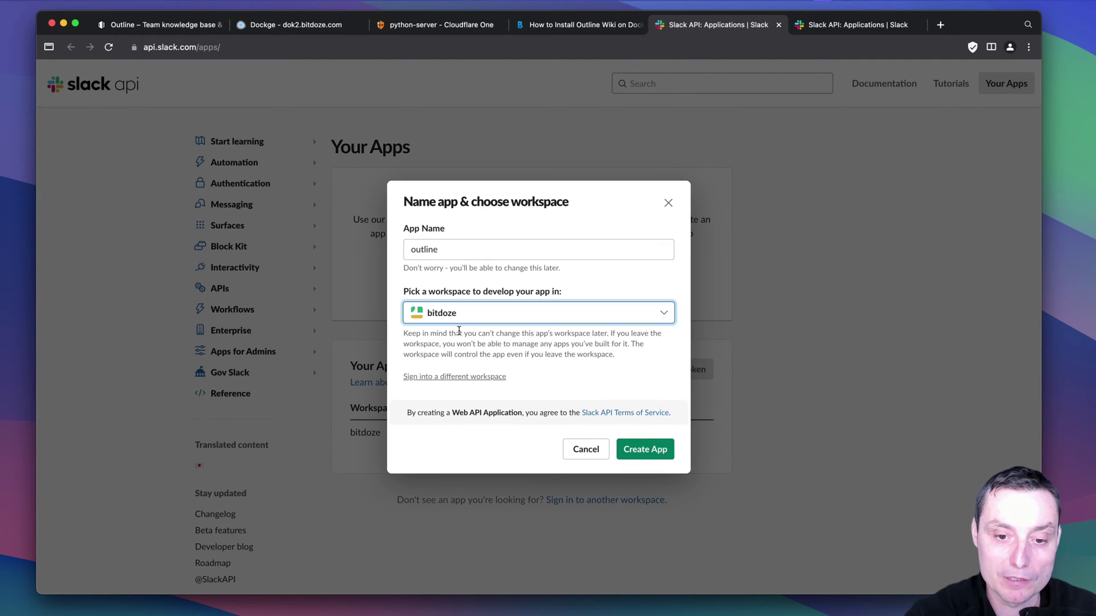
left_click(643, 453)
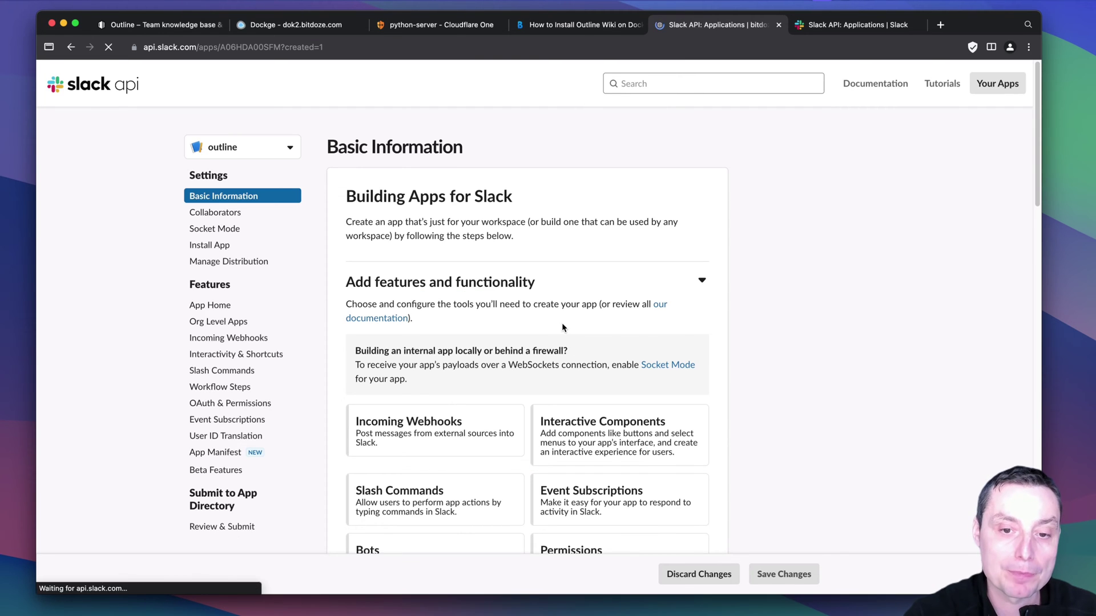
scroll(562, 323, "down", 3)
scroll(562, 327, "down", 3)
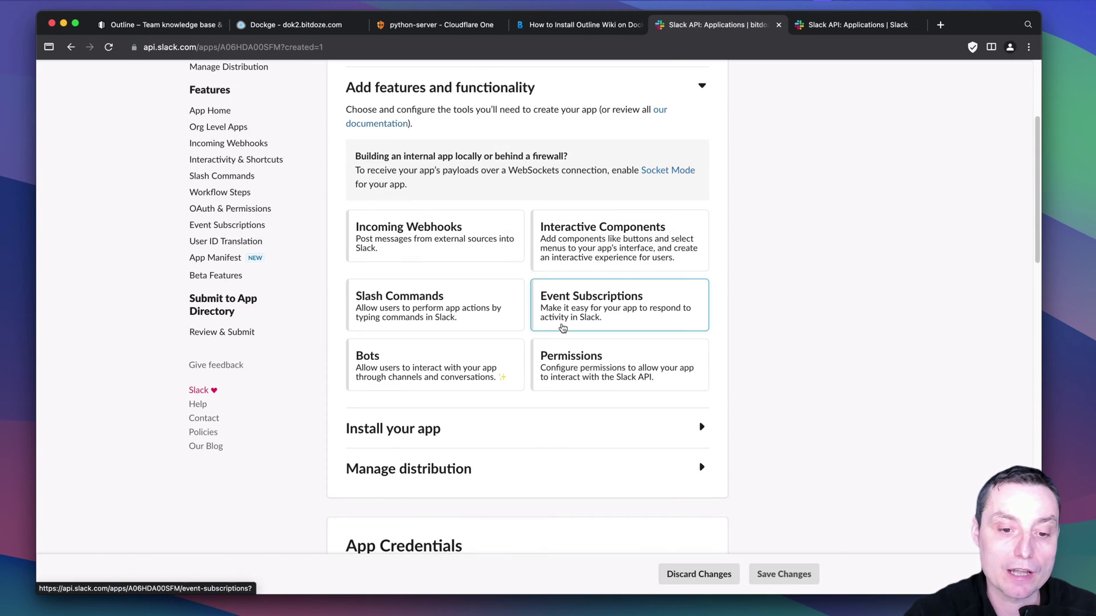
scroll(561, 328, "up", 5)
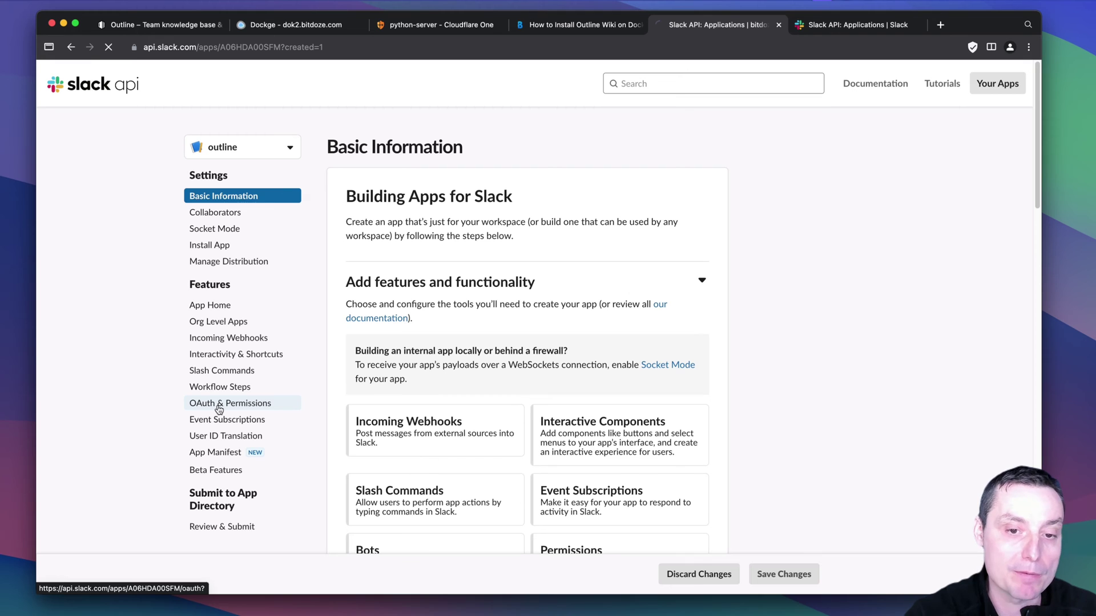
left_click(219, 405)
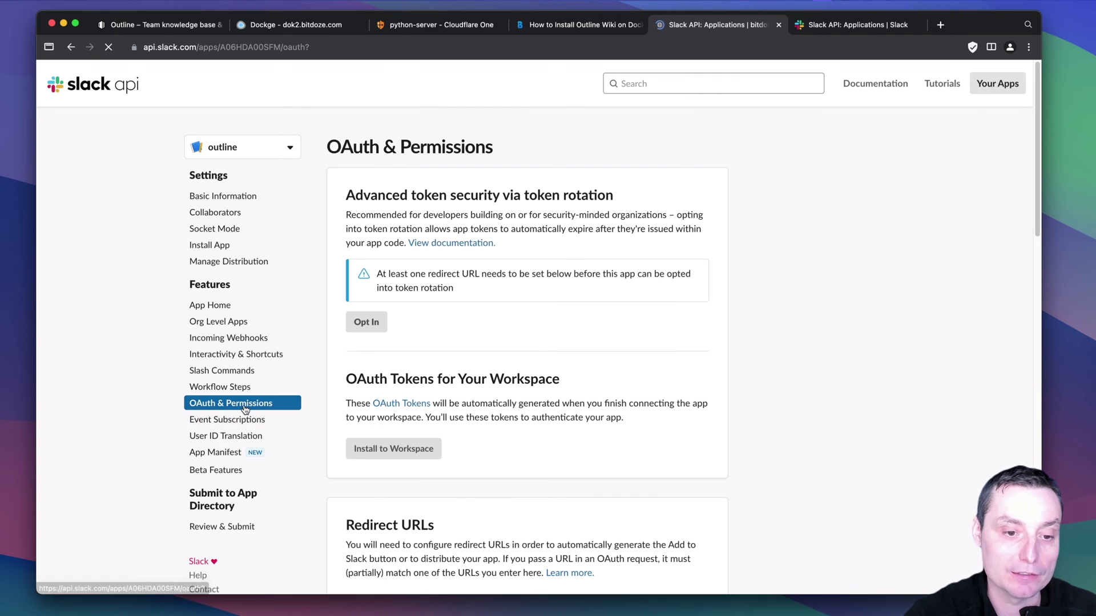
scroll(400, 331, "down", 1)
scroll(414, 330, "down", 5)
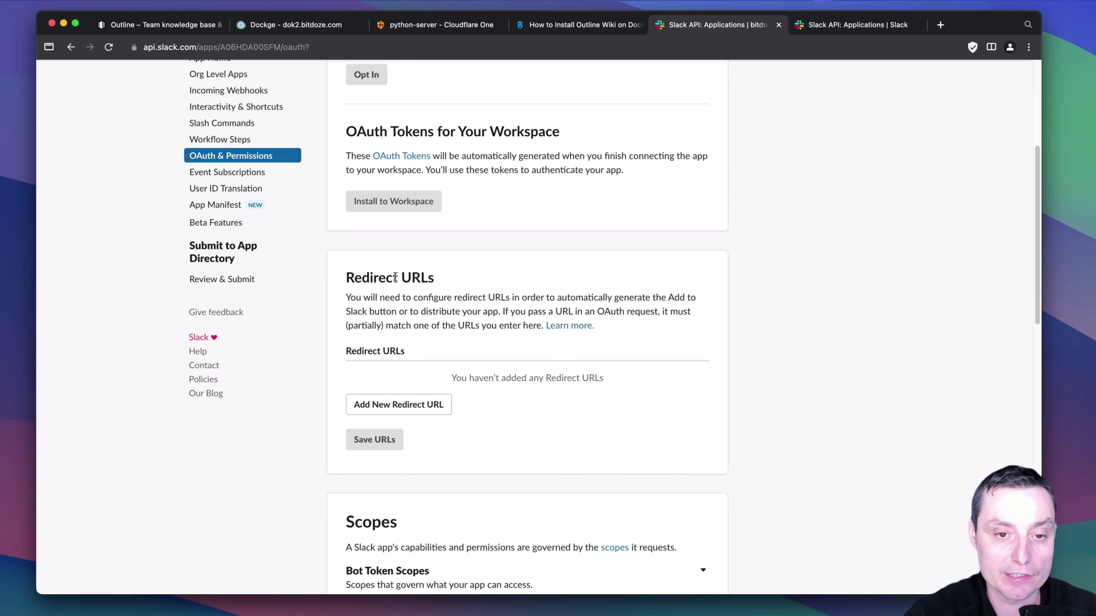
left_click(396, 404)
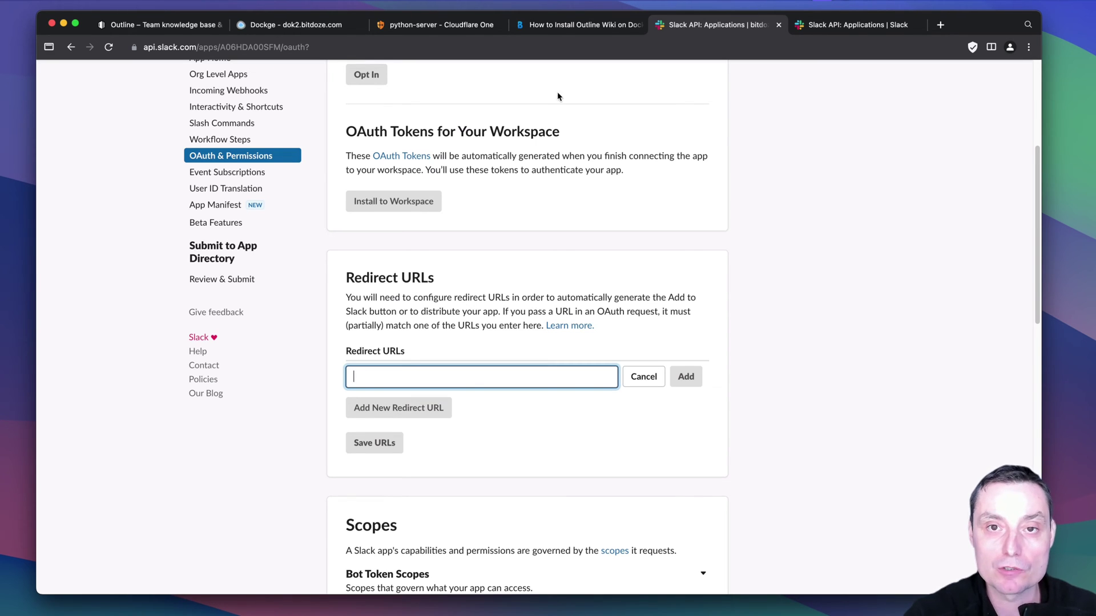
left_click(568, 26)
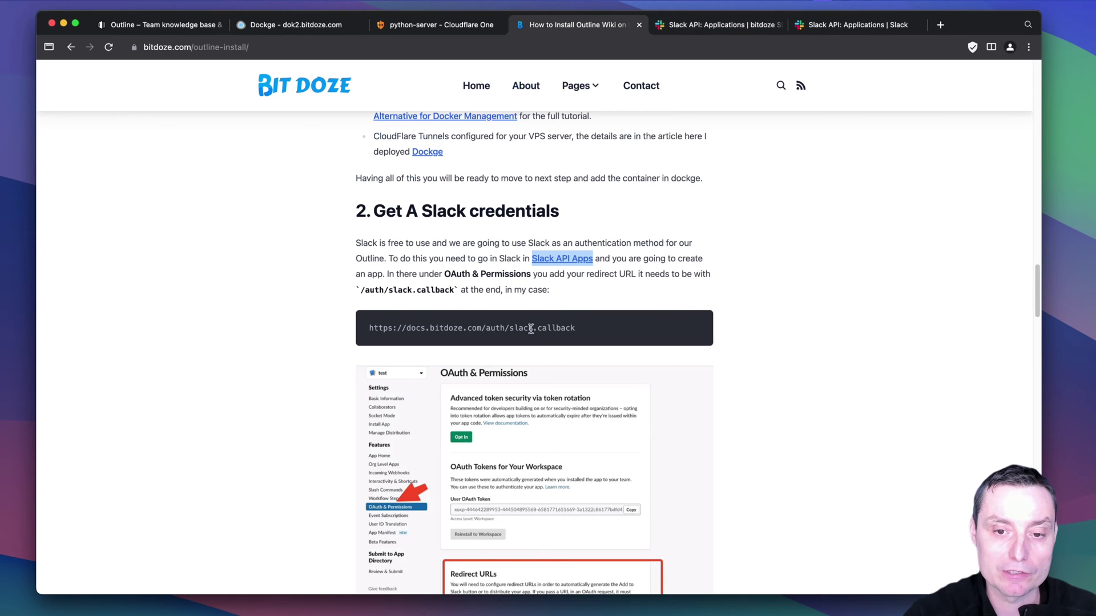
left_click_drag(578, 333, 365, 335)
key("super+c")
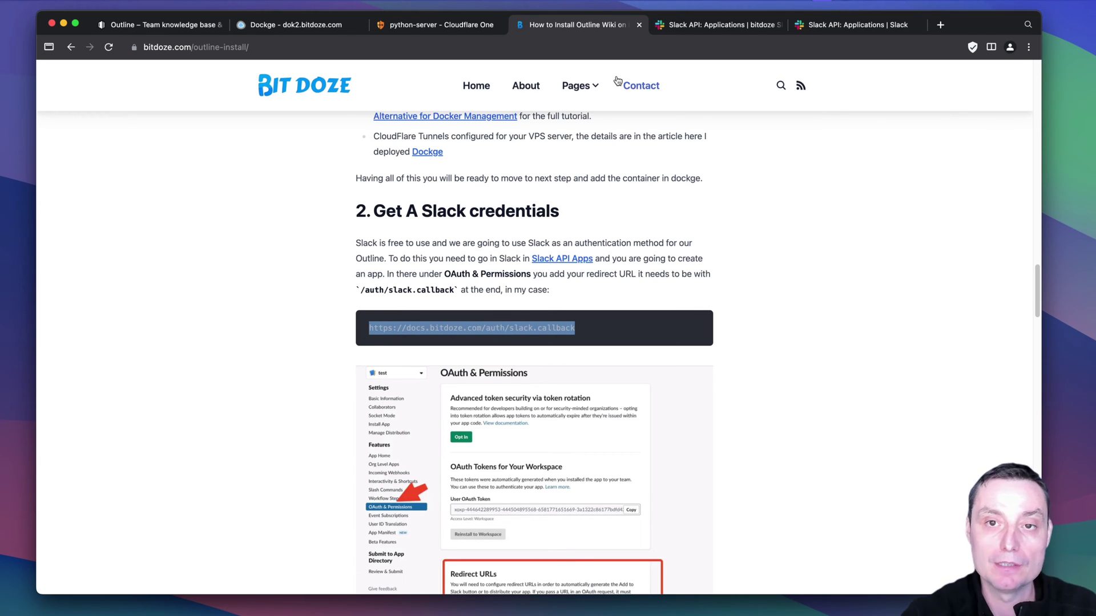
left_click(695, 24)
key("super+v")
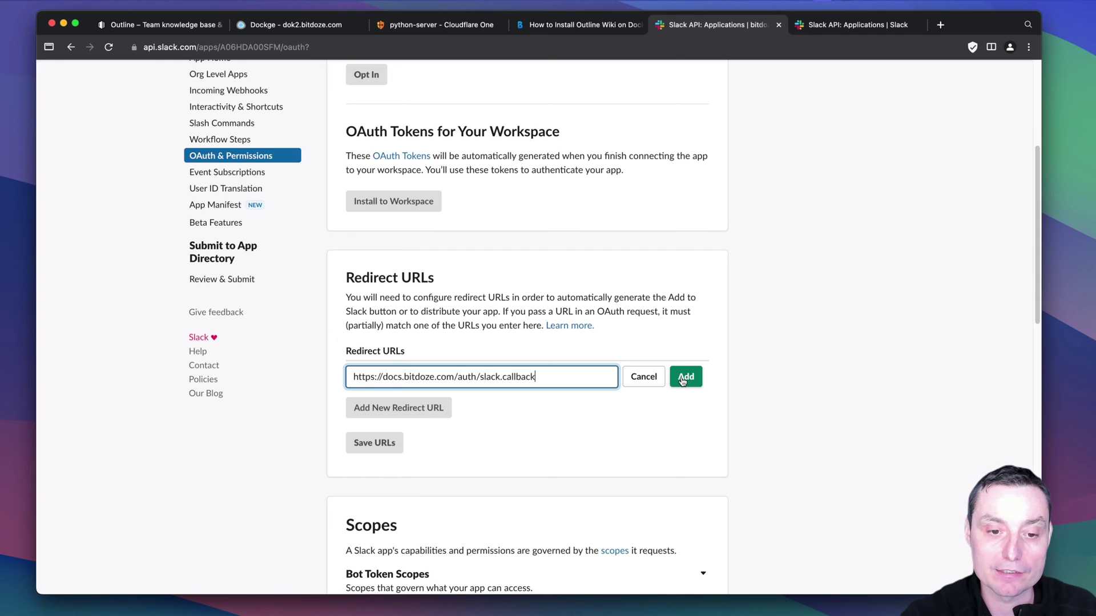
left_click(685, 377)
left_click(397, 438)
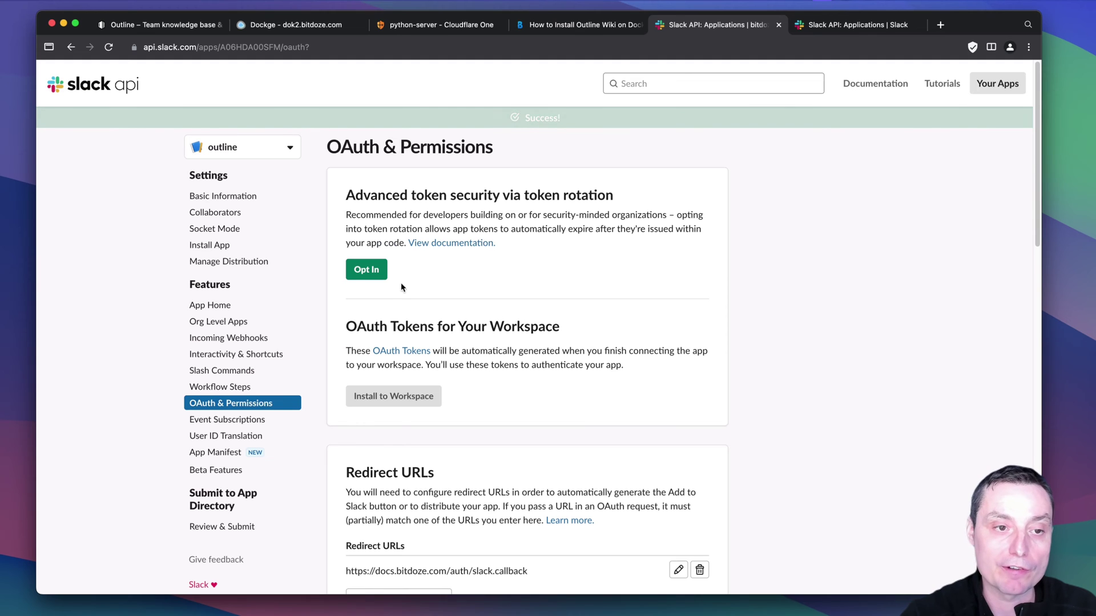
Review the outline app's Client ID and Client Secret in Basic Information, then return to the tutorial.
left_click(234, 199)
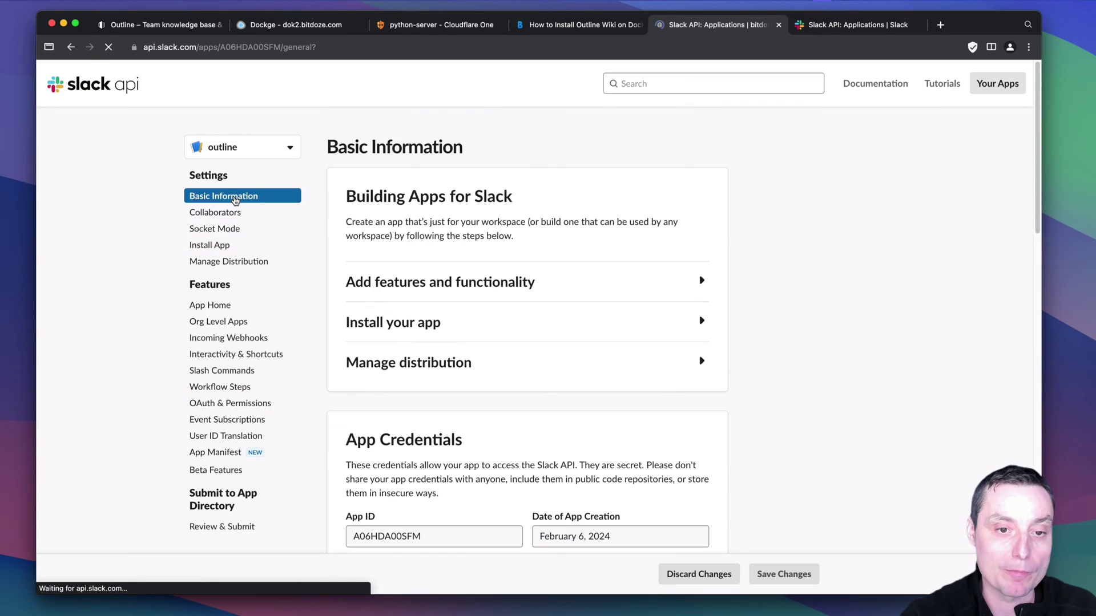
scroll(517, 226, "down", 7)
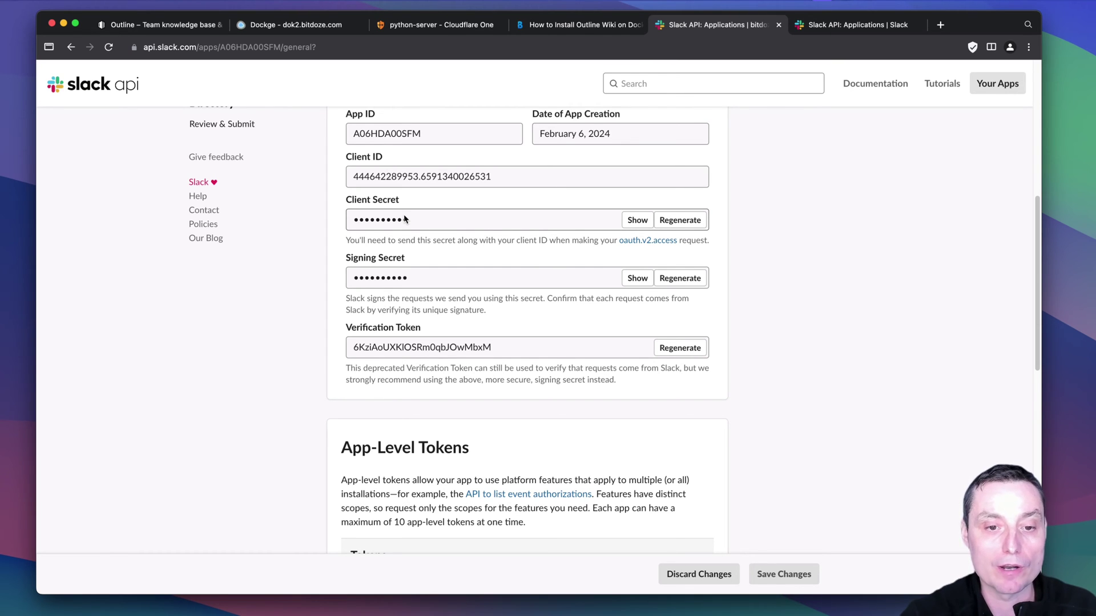
scroll(411, 220, "up", 2)
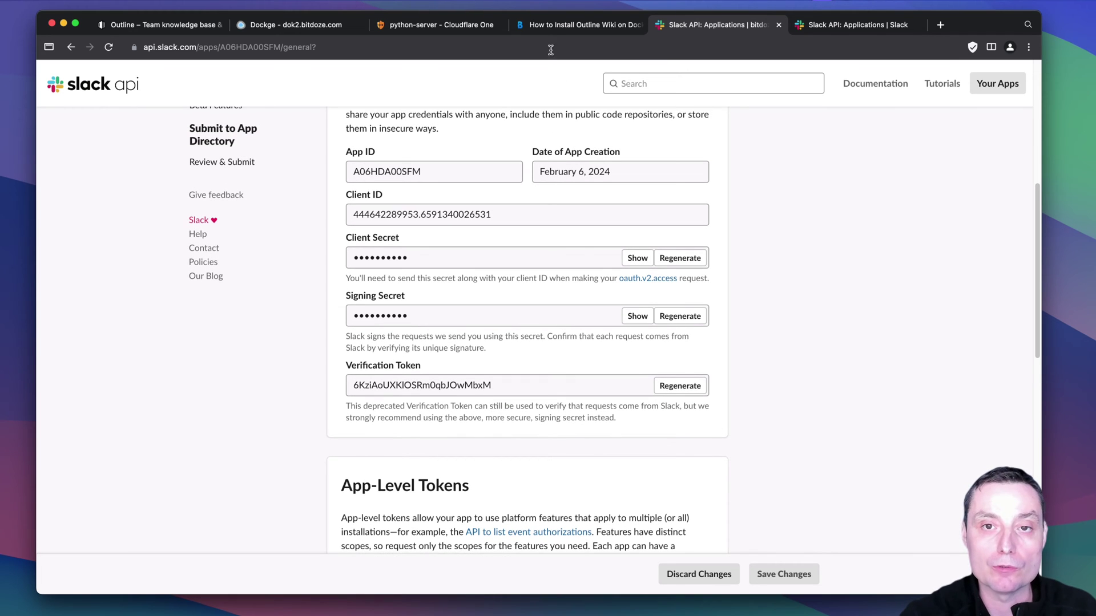
left_click(556, 26)
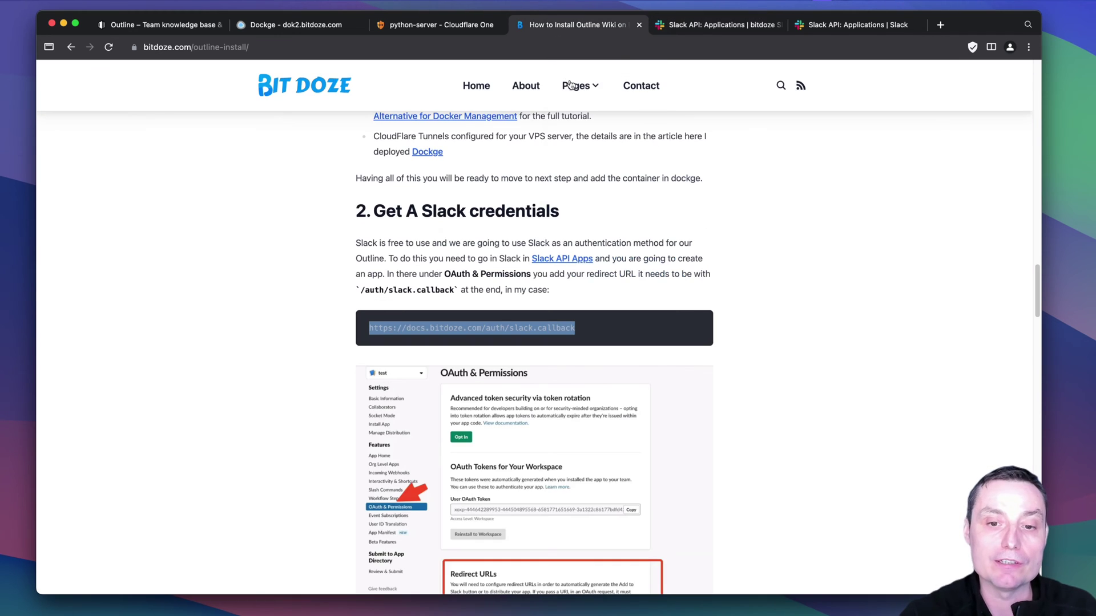
Copy the tutorial's '3. Docker Compose File' code block and switch to the Dockge dashboard.
scroll(608, 172, "down", 8)
scroll(608, 172, "down", 3)
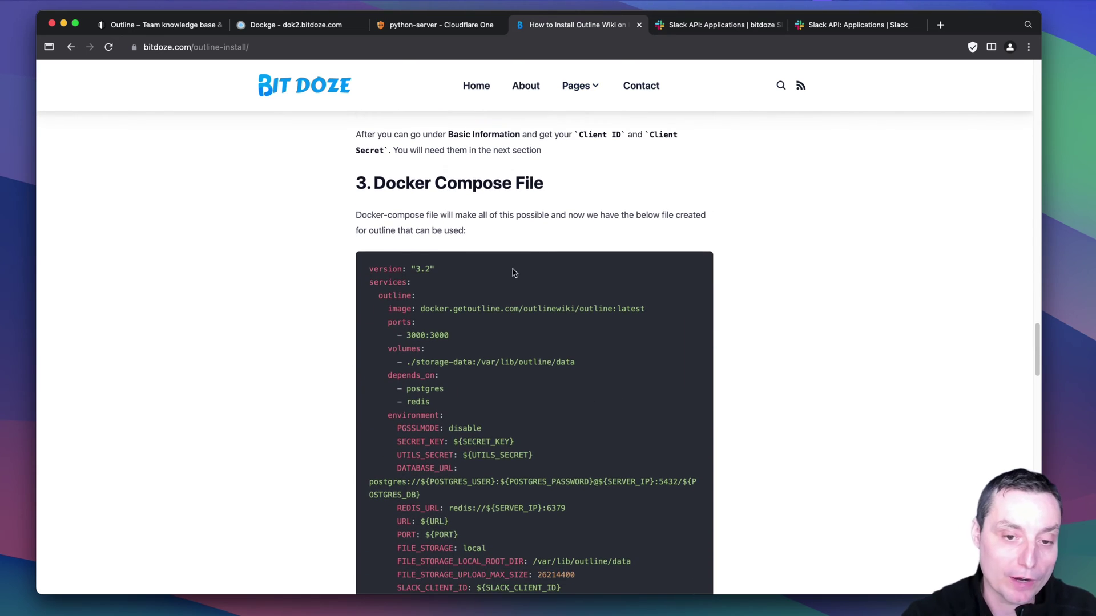
left_click_drag(371, 269, 531, 483)
scroll(473, 323, "down", 10)
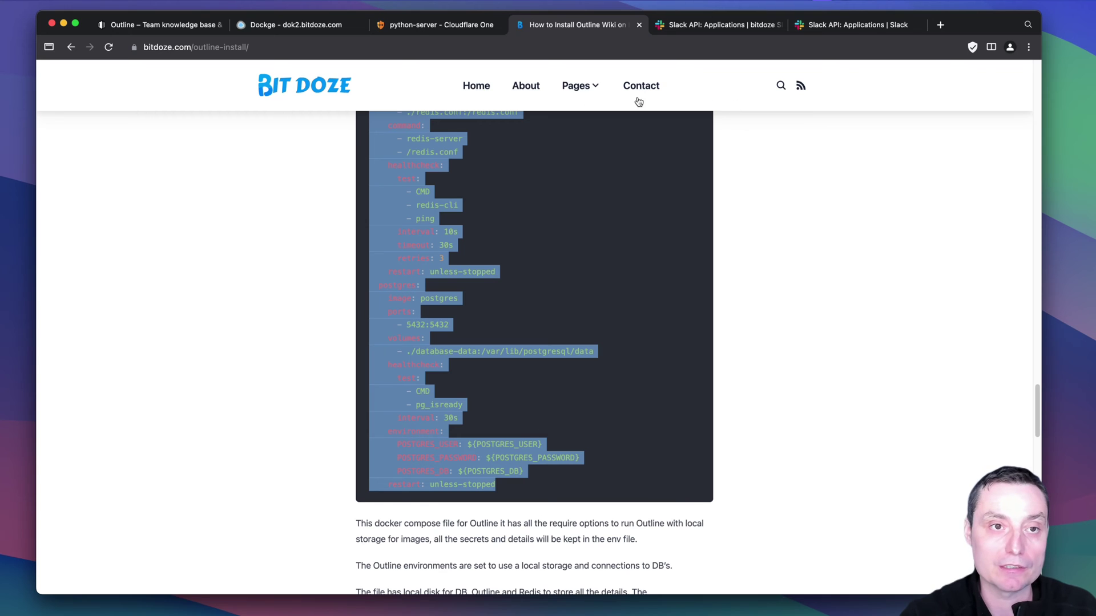
left_click(307, 30)
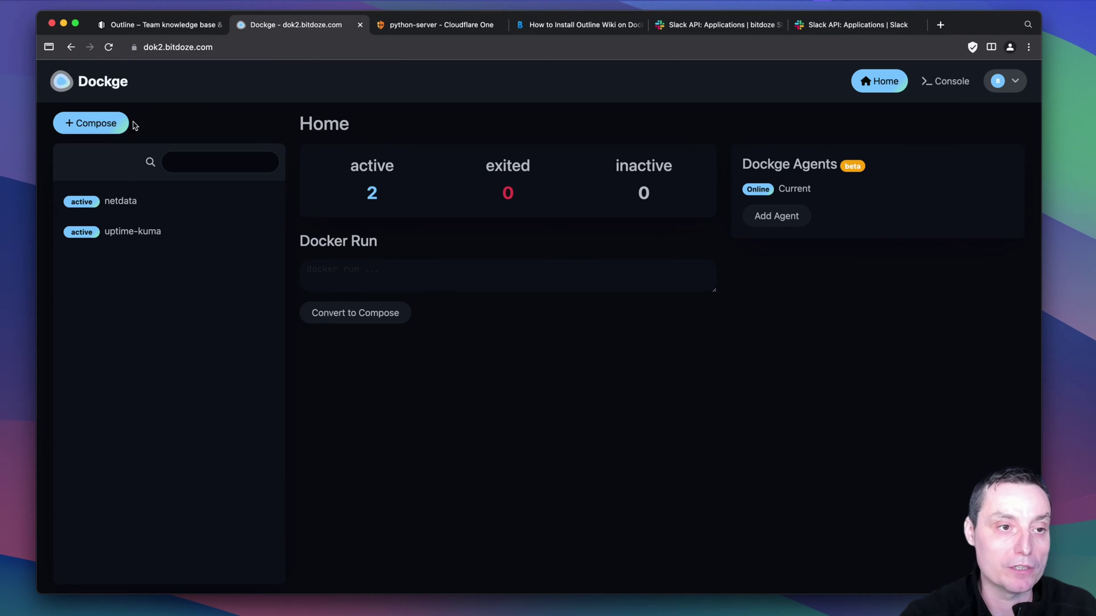
Create a compose stack named 'outline', replacing the sample nginx YAML with the pasted Outline compose file.
left_click(107, 130)
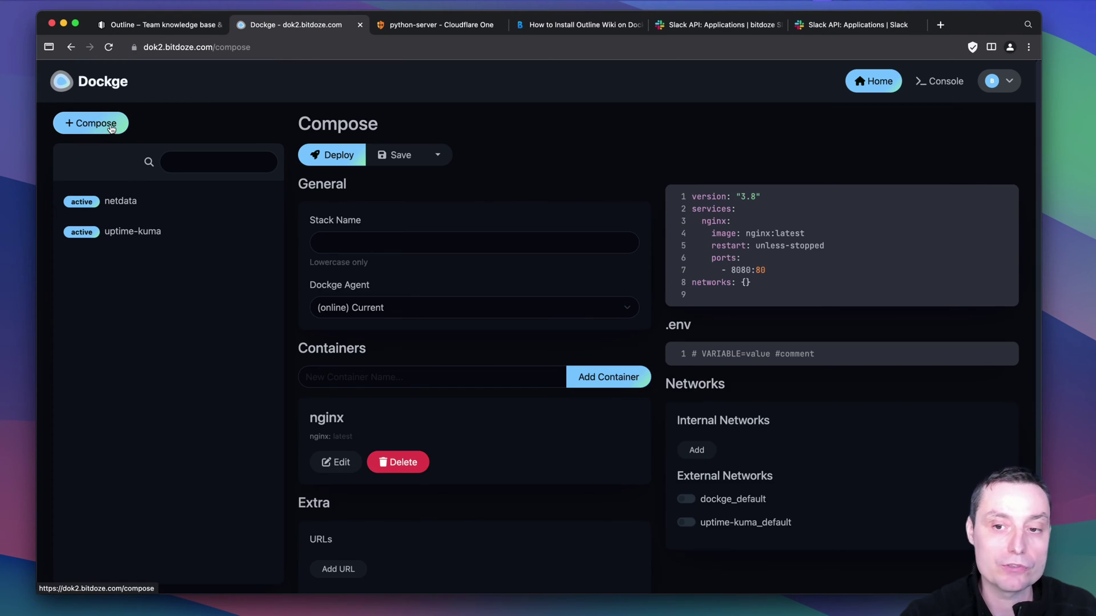
left_click_drag(760, 281, 663, 198)
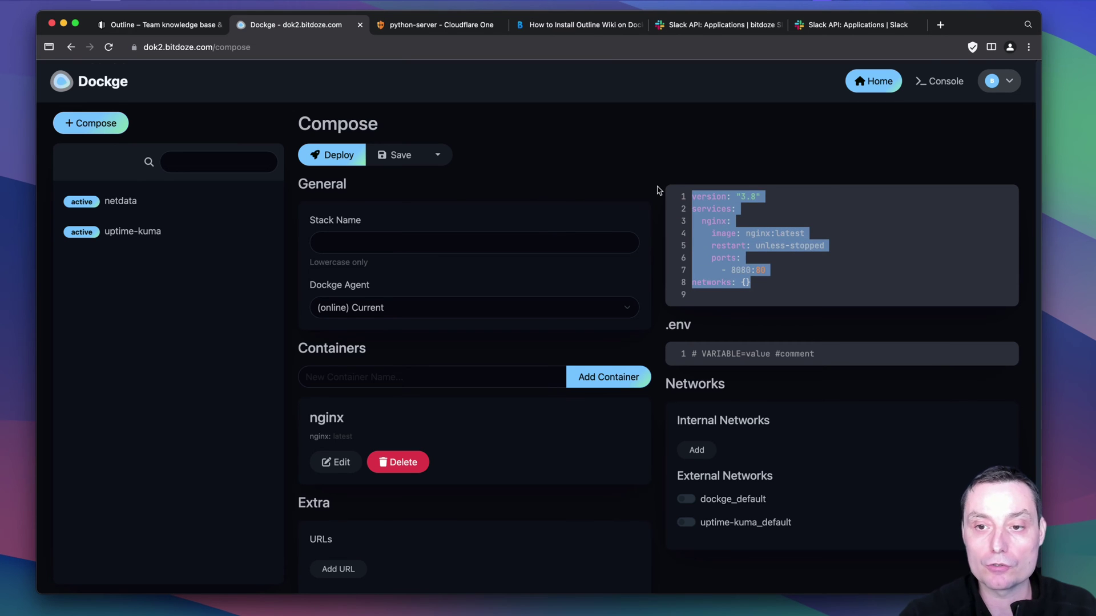
key("super+v")
scroll(833, 211, "up", 10)
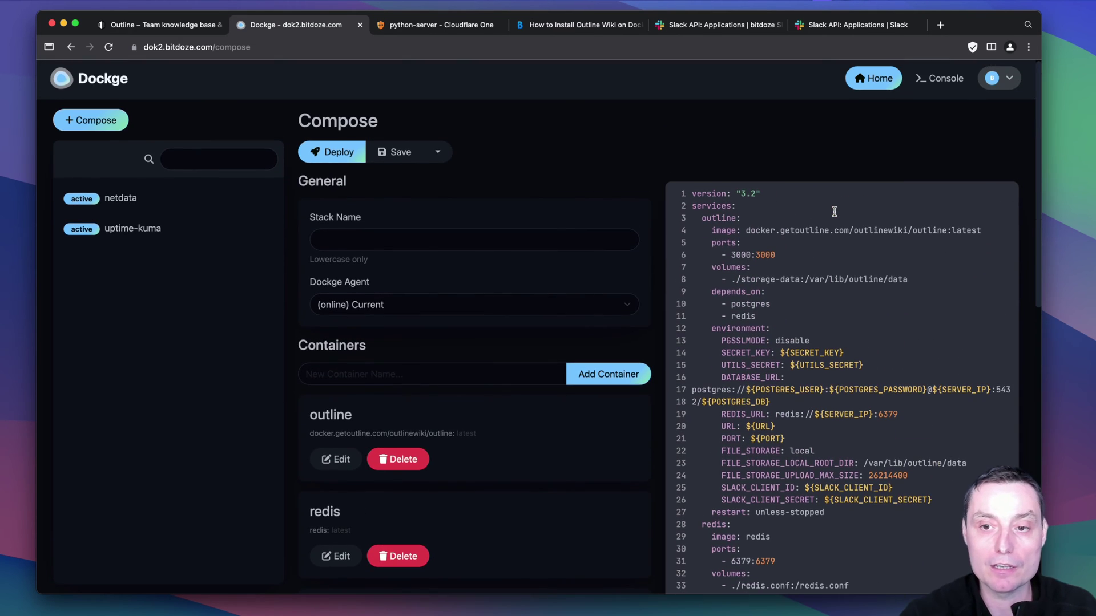
scroll(834, 211, "down", 1)
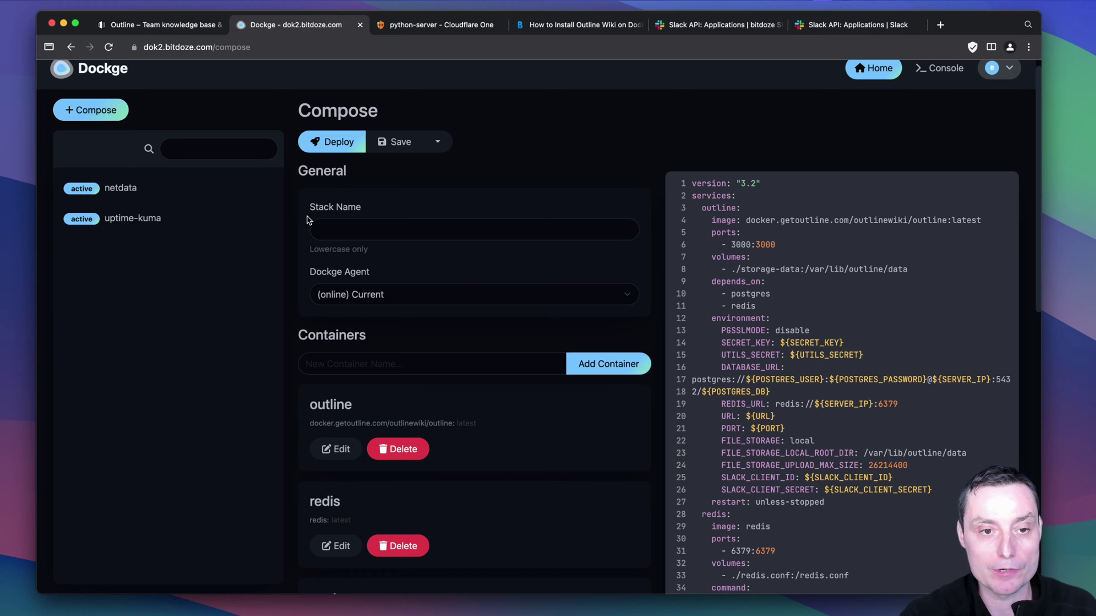
left_click(350, 232)
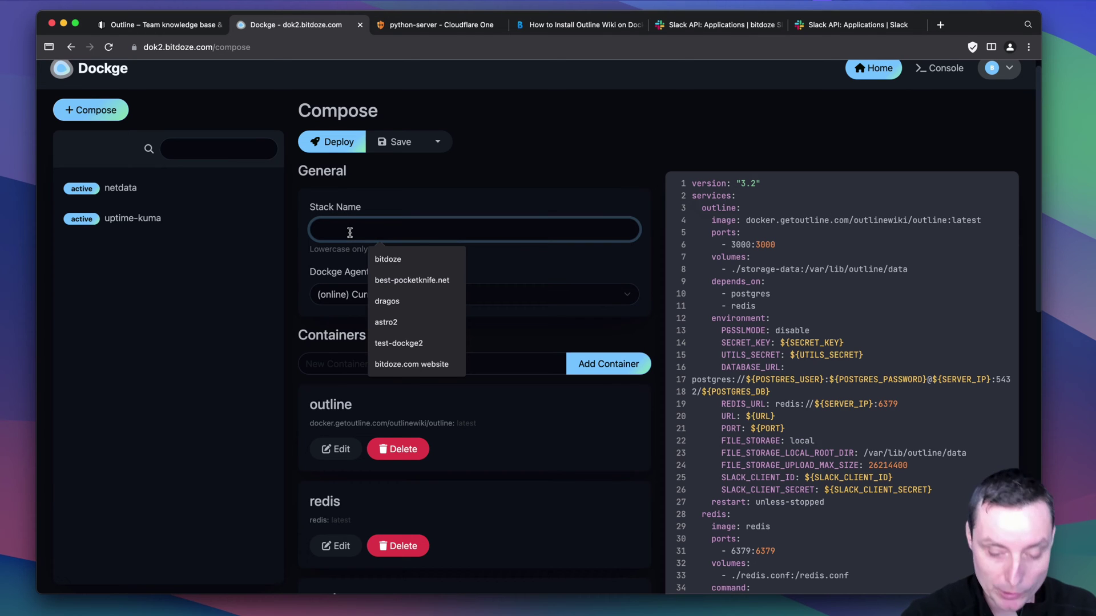
type("outline")
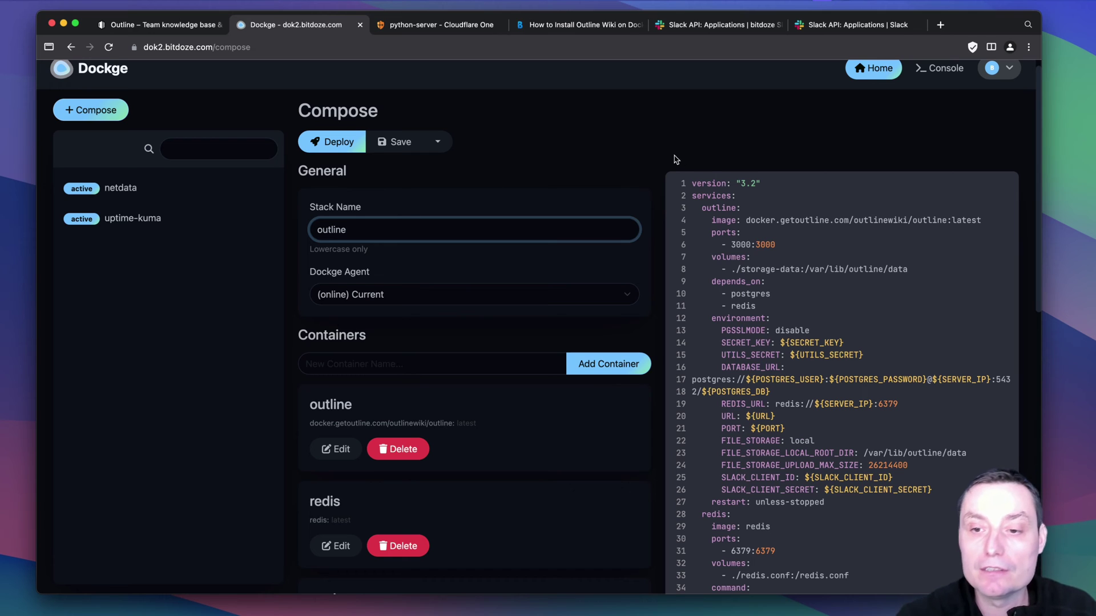
left_click(780, 198)
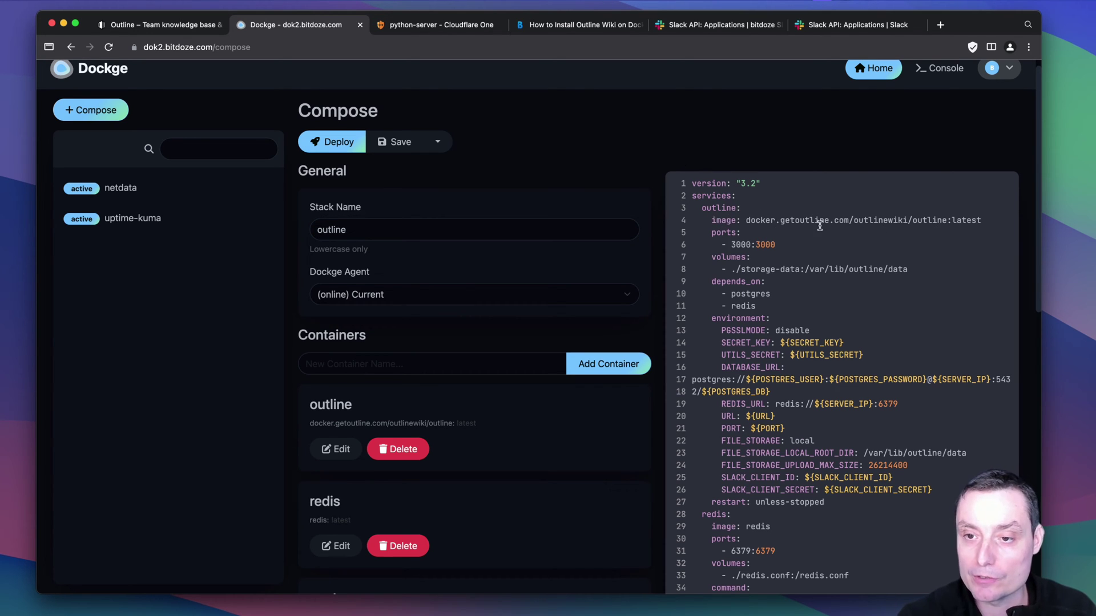
left_click_drag(788, 244, 726, 243)
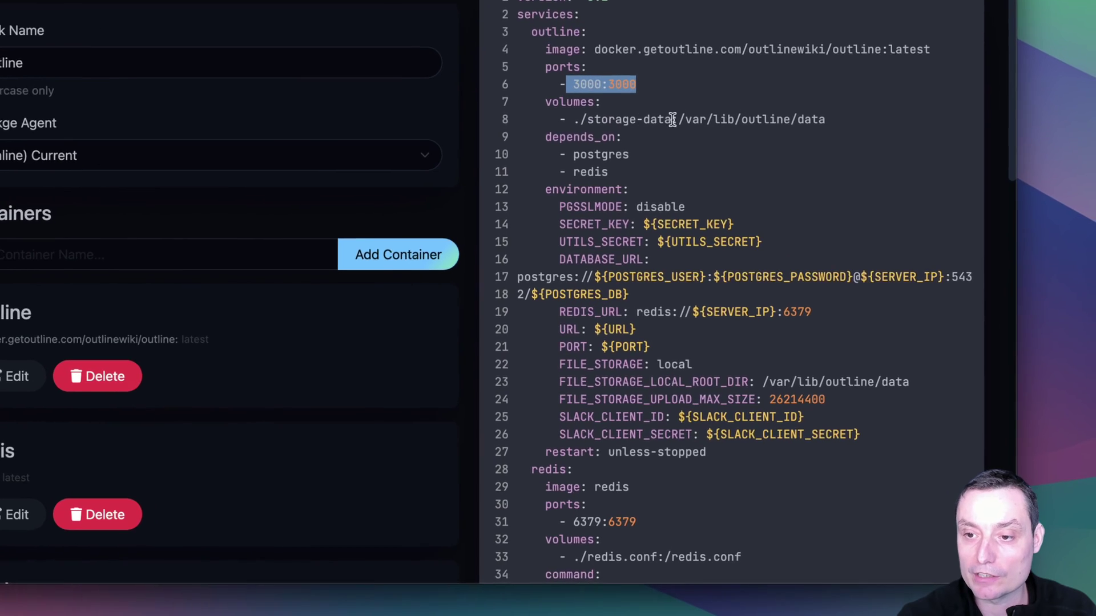
left_click_drag(812, 72, 512, 68)
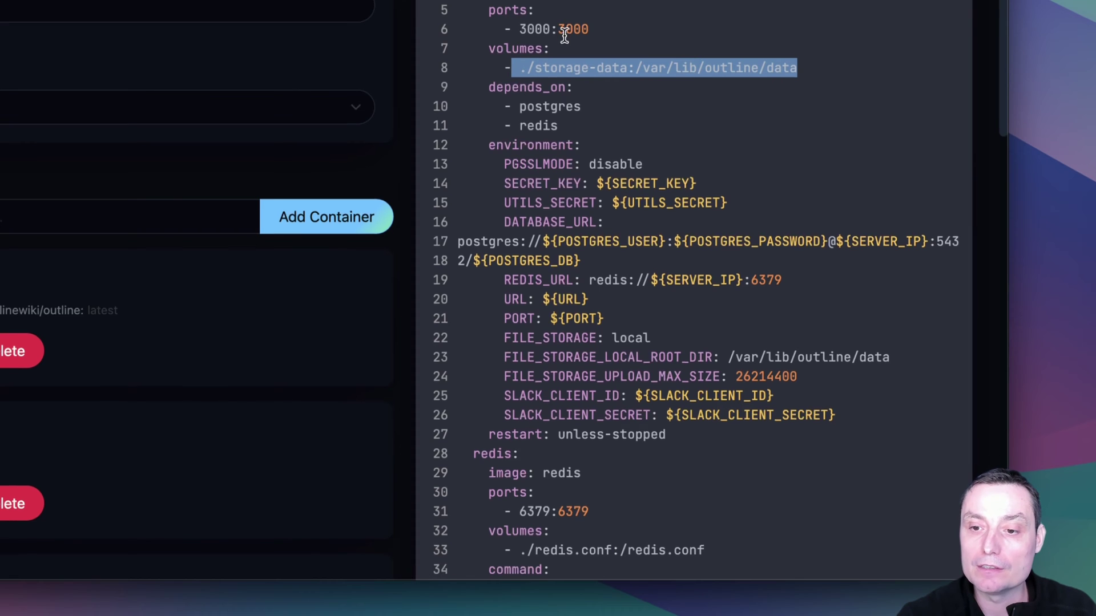
scroll(561, 35, "down", 1)
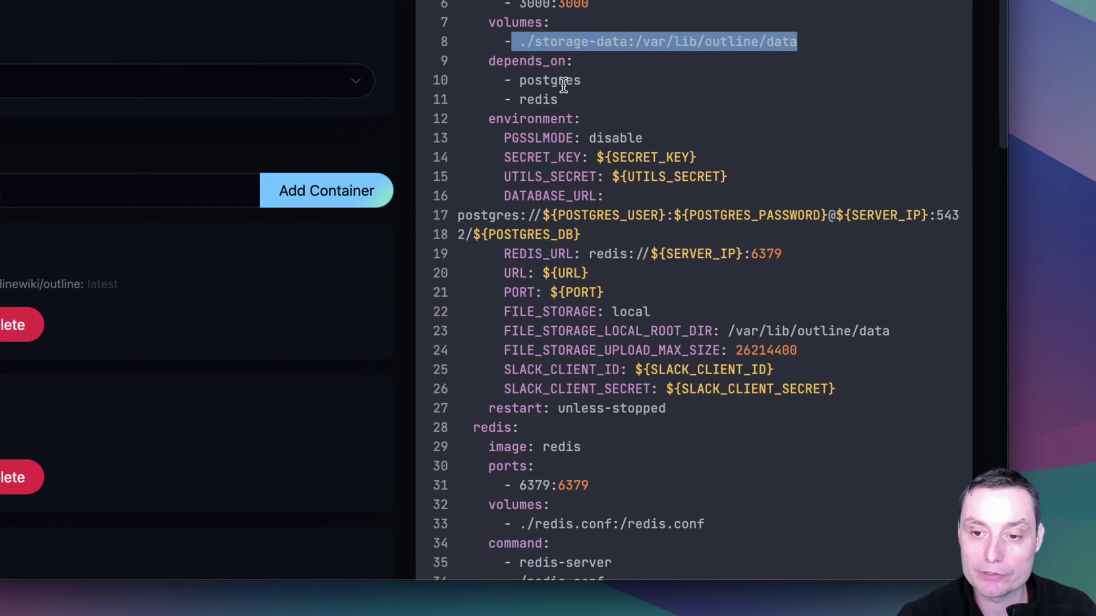
scroll(594, 67, "down", 2)
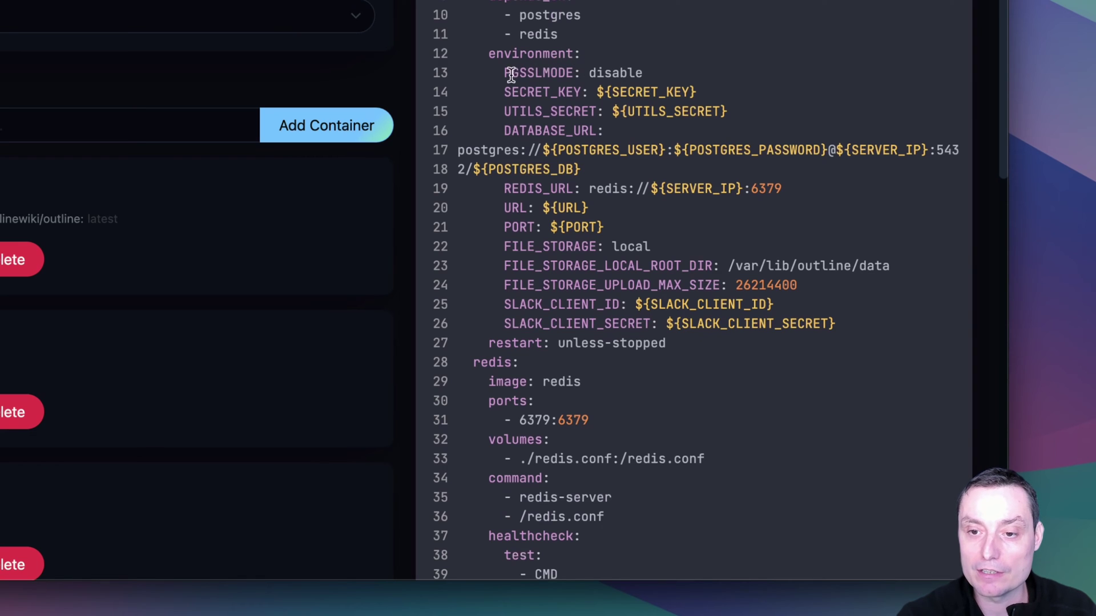
left_click_drag(504, 73, 649, 76)
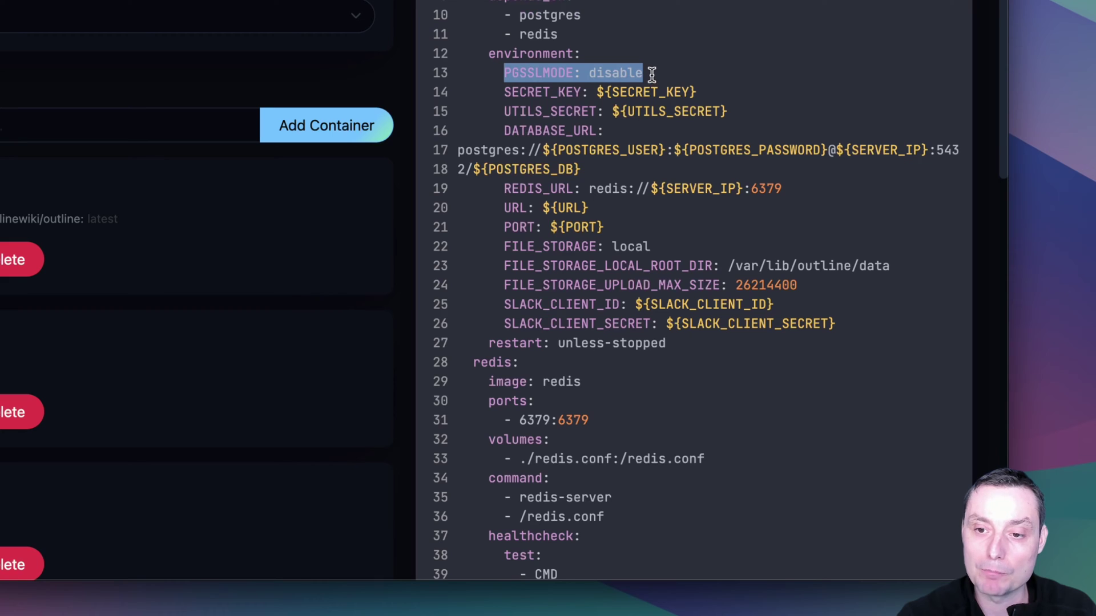
left_click_drag(502, 93, 582, 92)
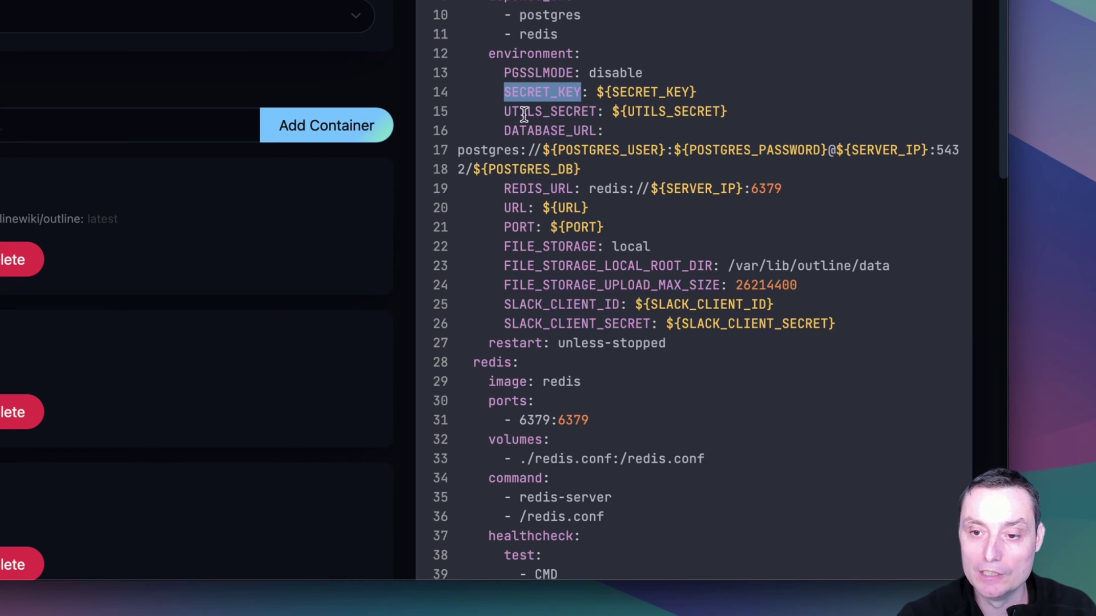
left_click_drag(510, 111, 579, 114)
left_click_drag(501, 130, 589, 131)
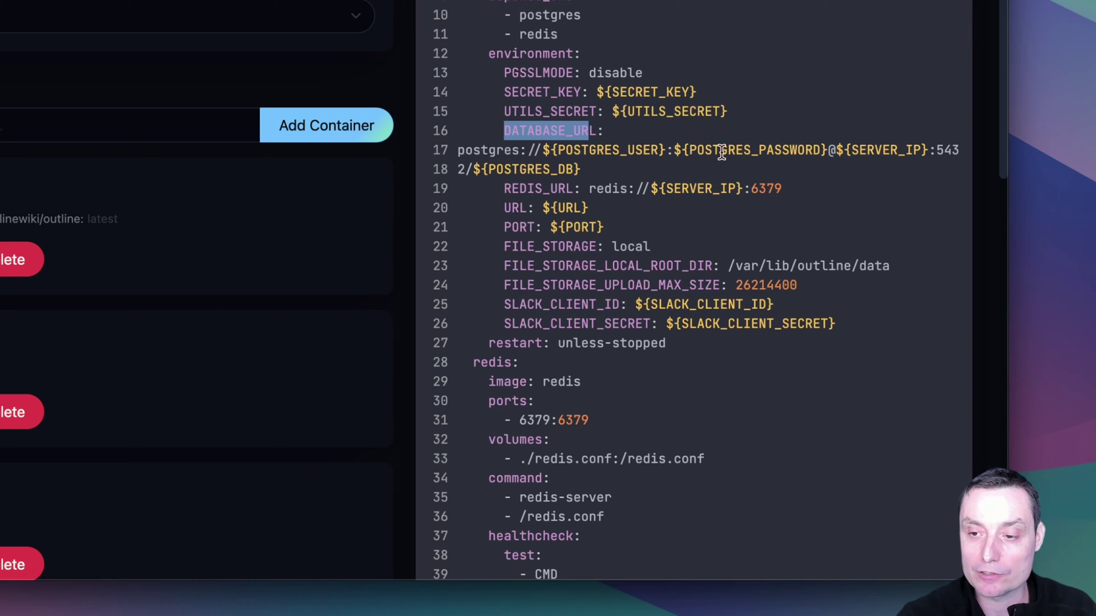
left_click_drag(594, 161, 537, 150)
left_click(561, 156)
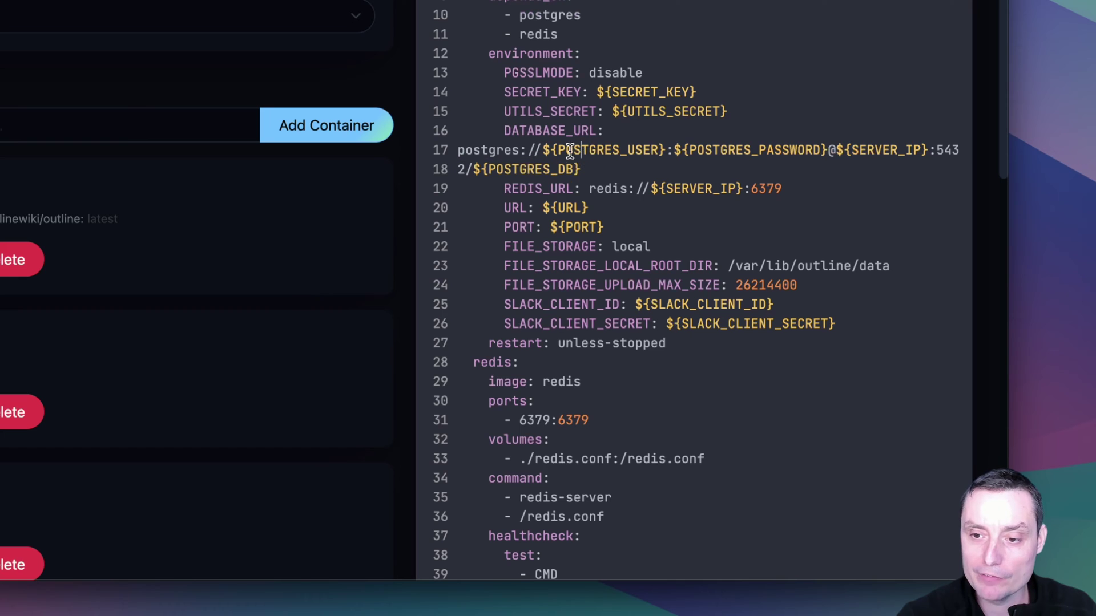
scroll(634, 128, "down", 1)
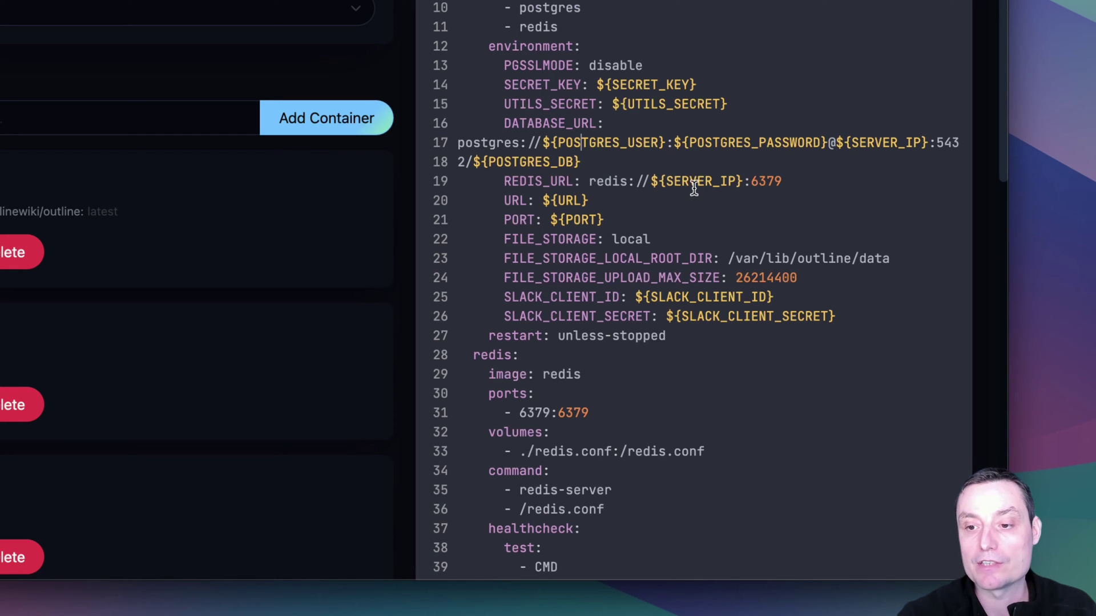
scroll(685, 177, "down", 2)
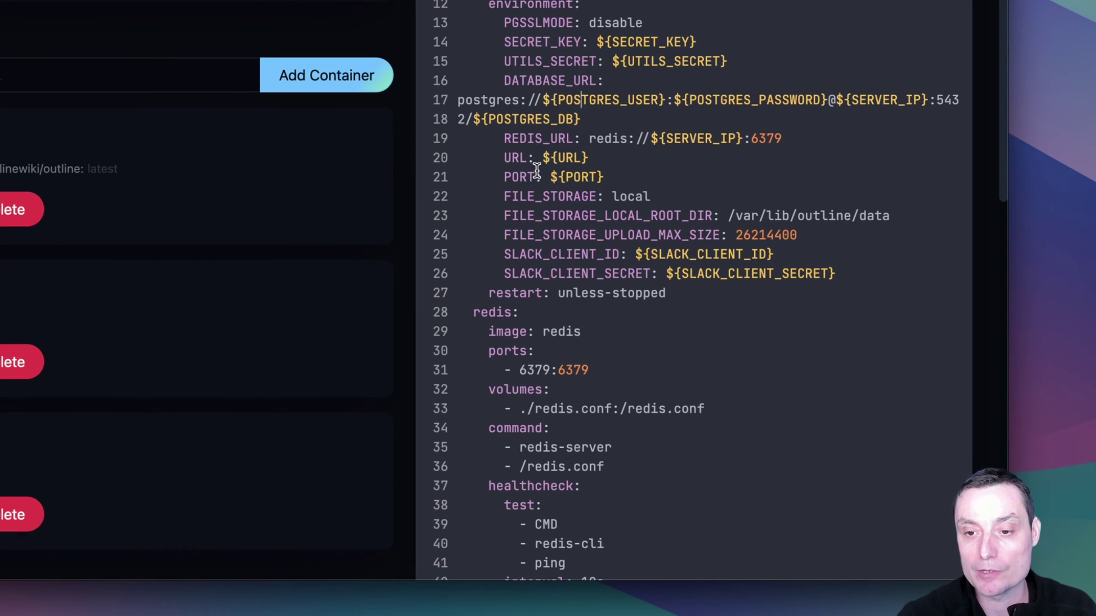
left_click_drag(496, 159, 582, 158)
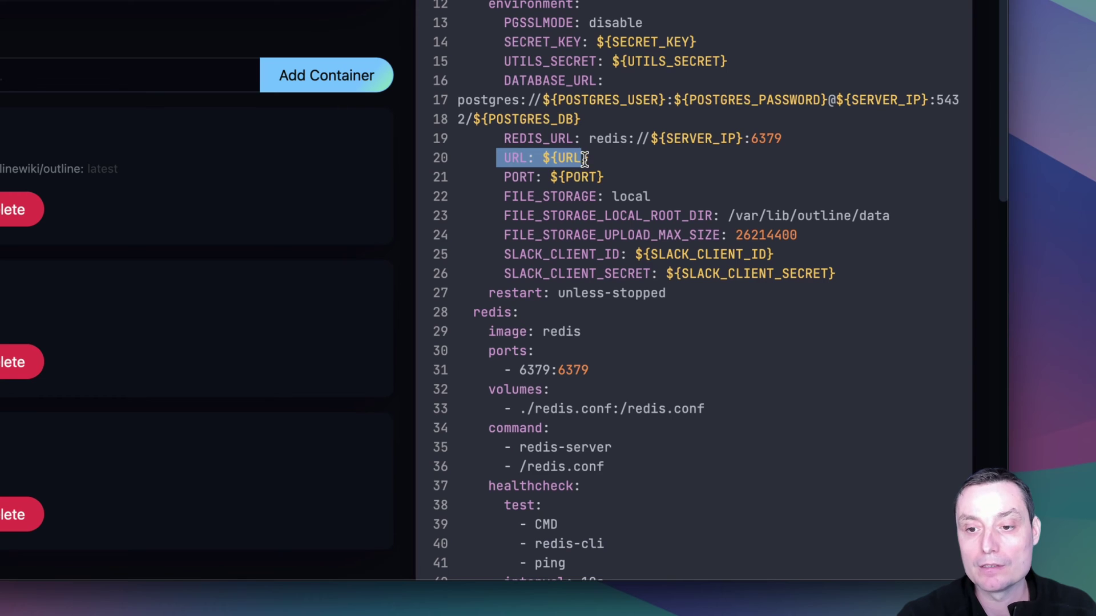
left_click_drag(495, 176, 581, 176)
left_click_drag(496, 158, 588, 160)
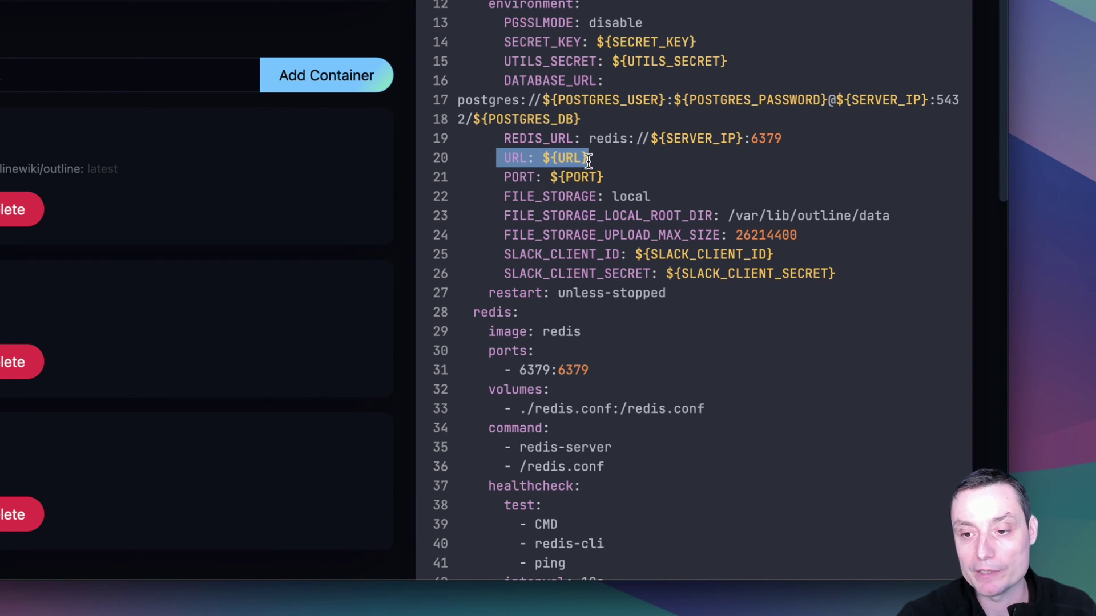
left_click_drag(498, 197, 651, 197)
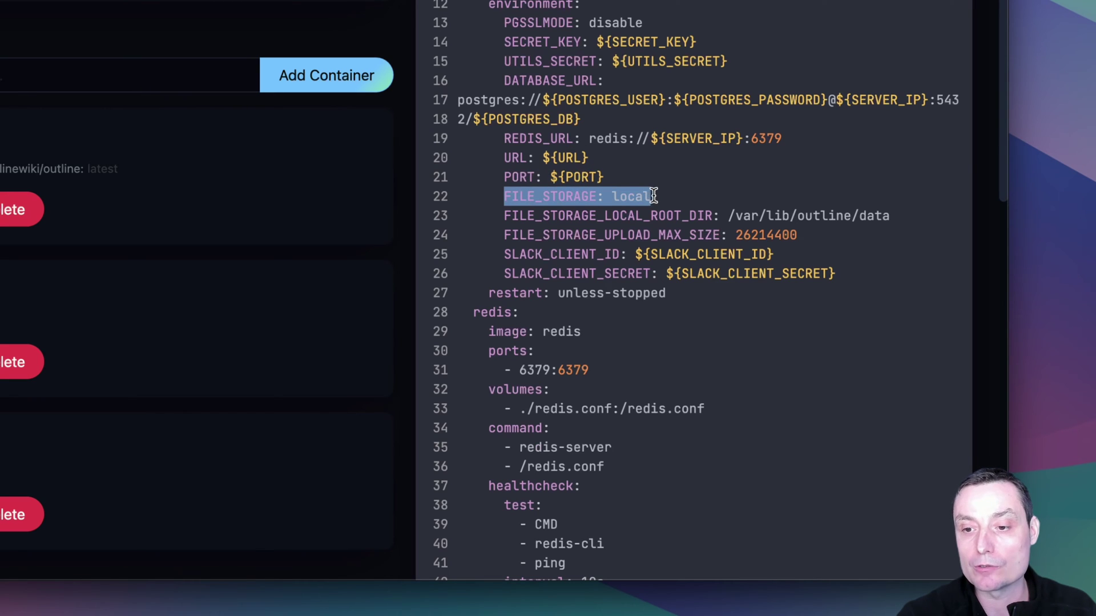
left_click(651, 195)
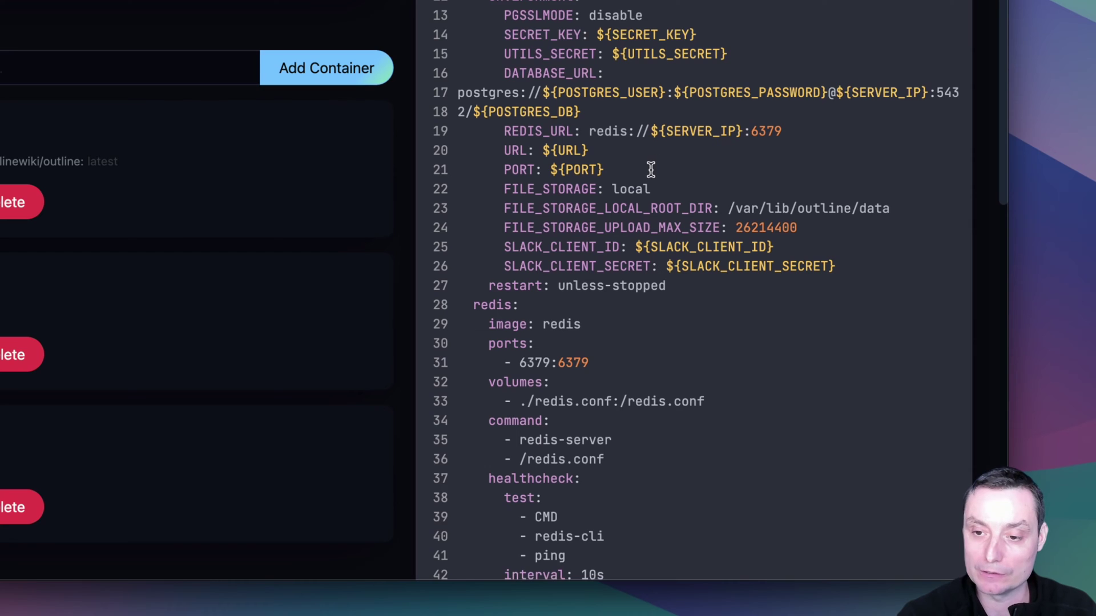
scroll(649, 169, "down", 1)
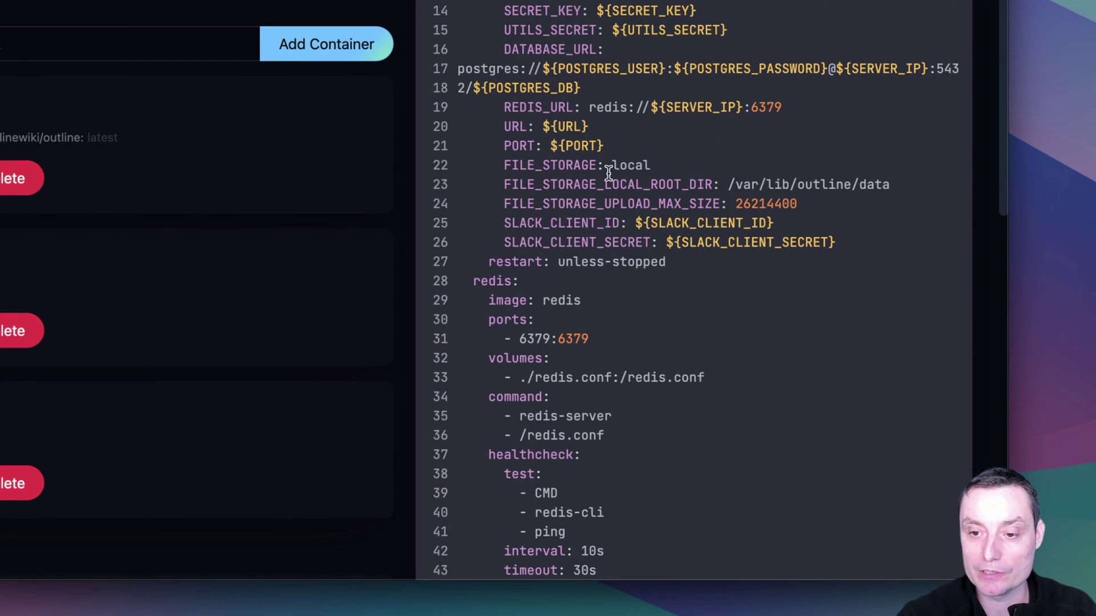
left_click_drag(500, 185, 890, 186)
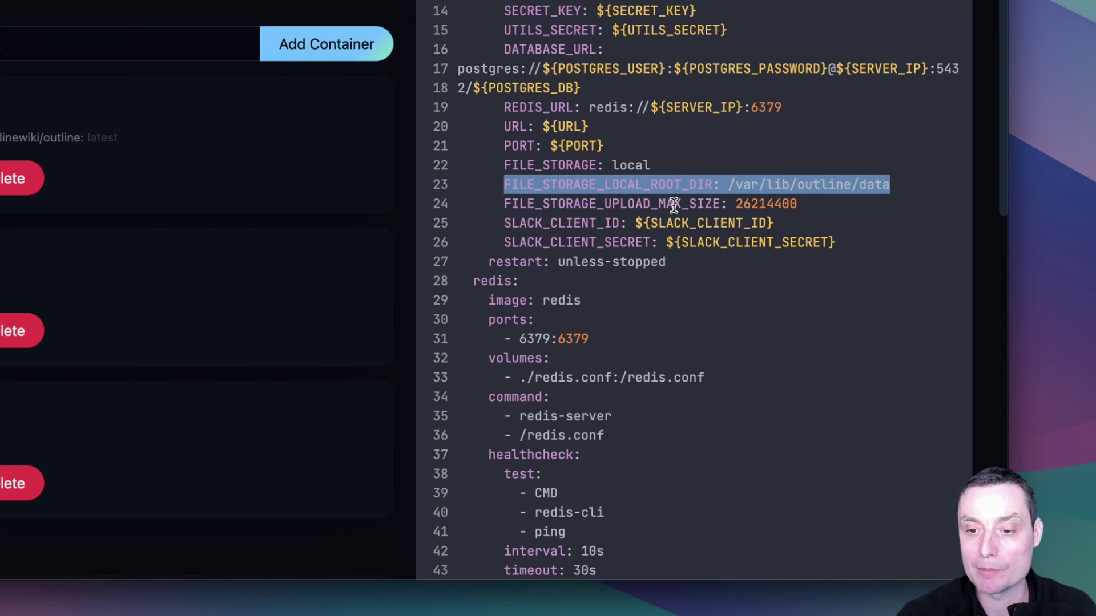
scroll(674, 206, "down", 1)
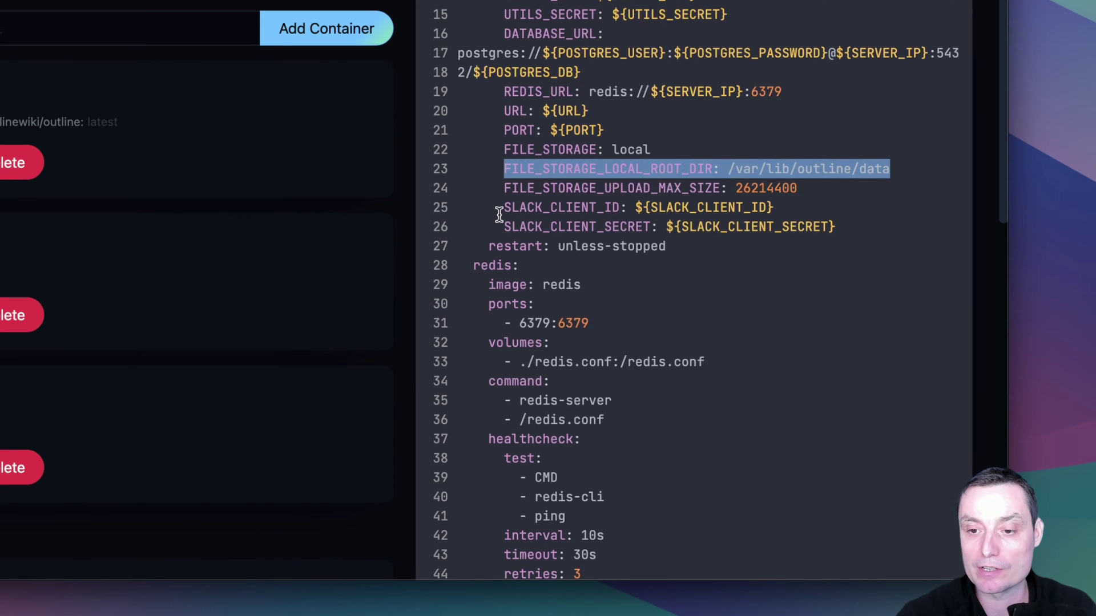
scroll(583, 213, "down", 2)
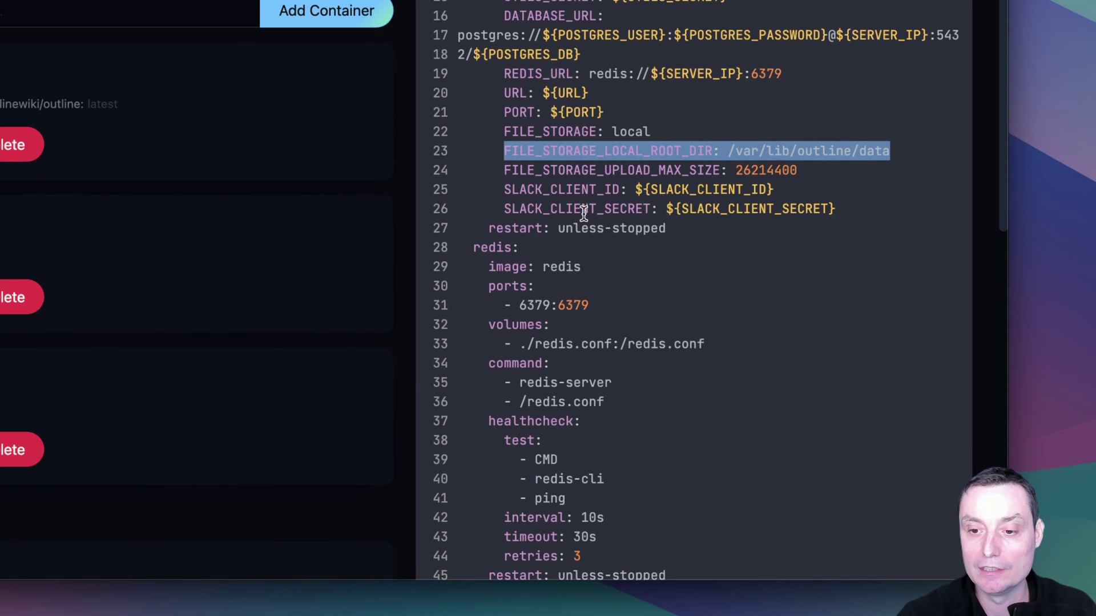
left_click_drag(526, 212, 629, 217)
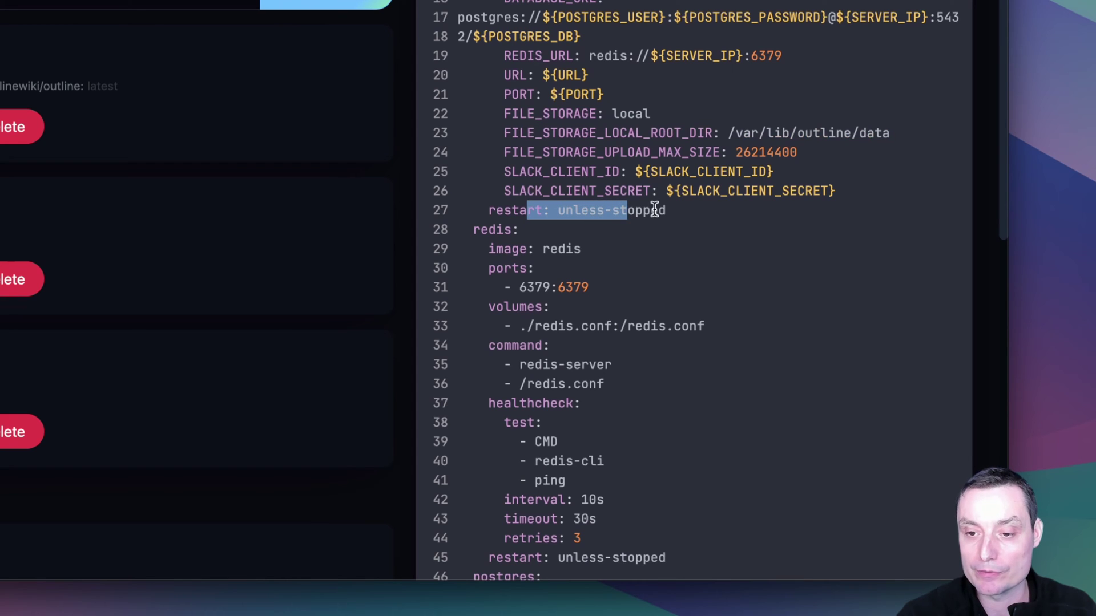
scroll(650, 212, "down", 4)
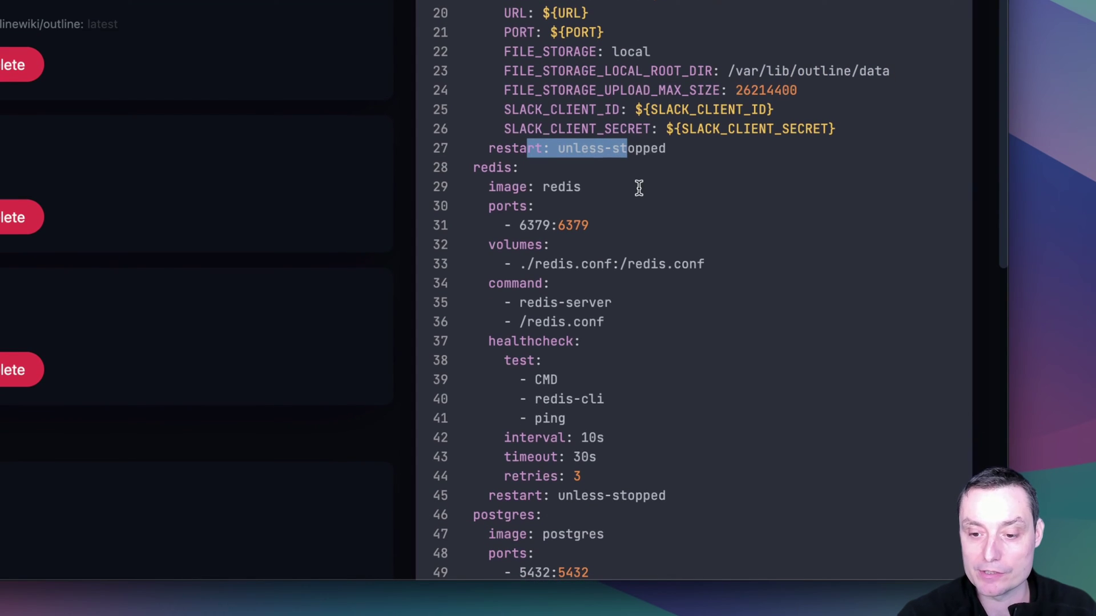
scroll(638, 187, "down", 2)
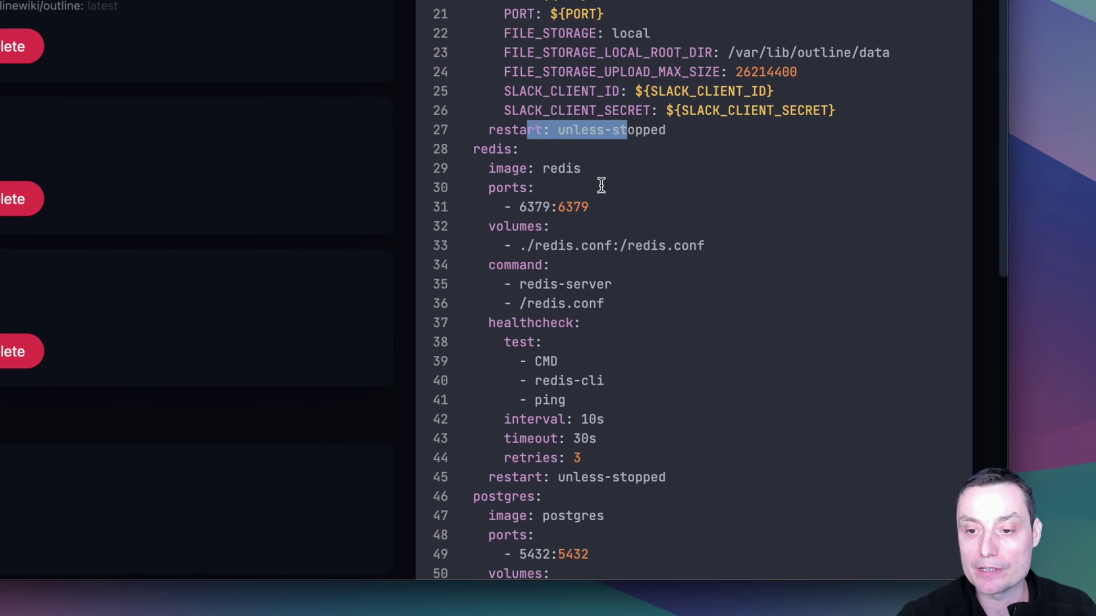
scroll(603, 184, "down", 1)
left_click_drag(508, 173, 500, 173)
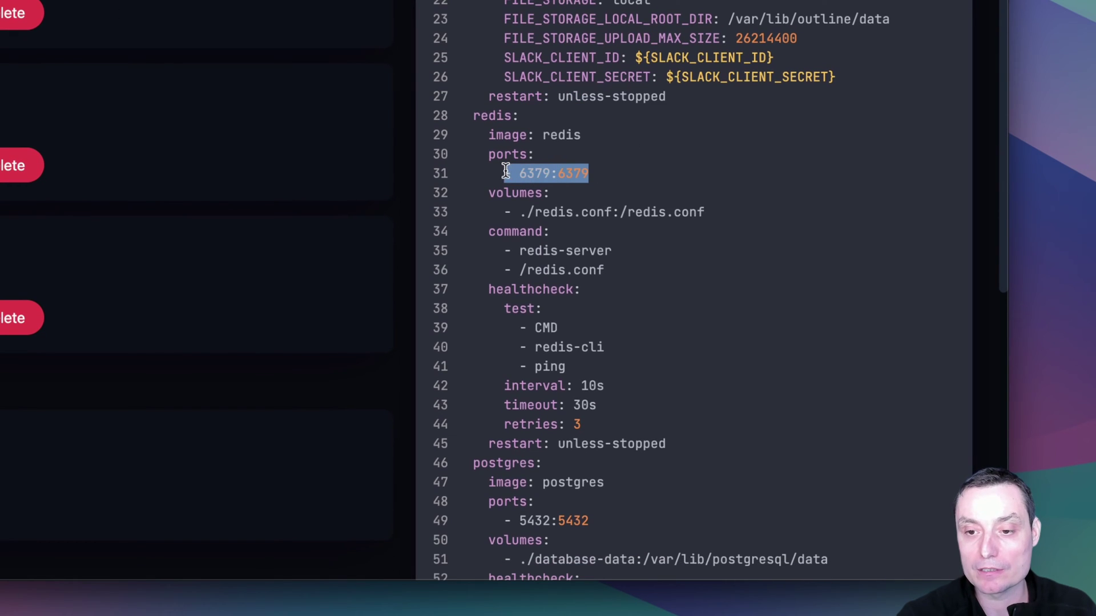
scroll(625, 142, "down", 1)
scroll(627, 144, "down", 5)
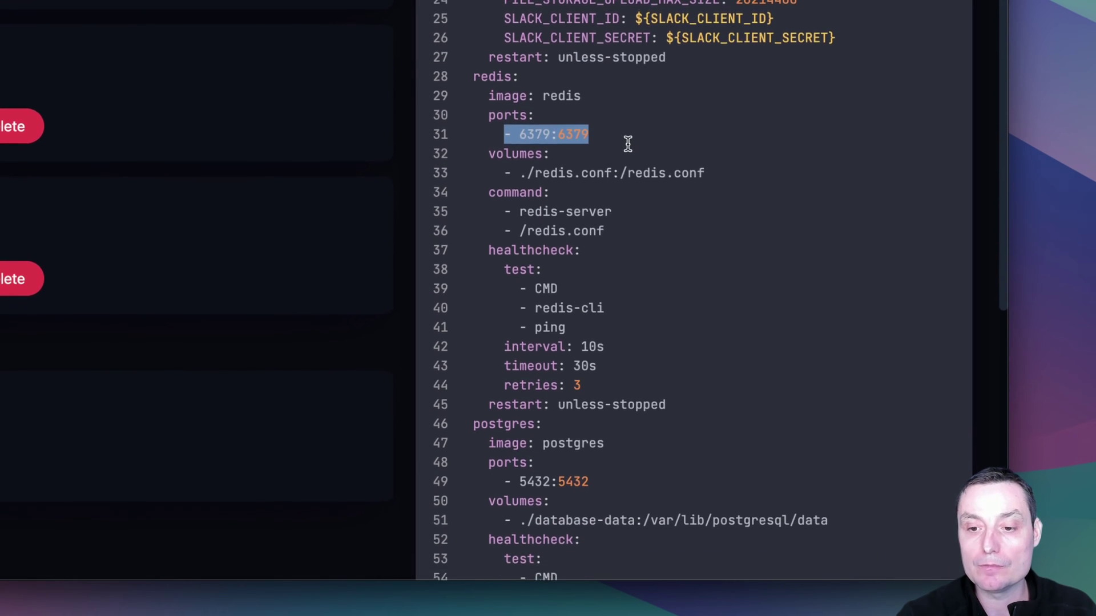
scroll(561, 173, "down", 3)
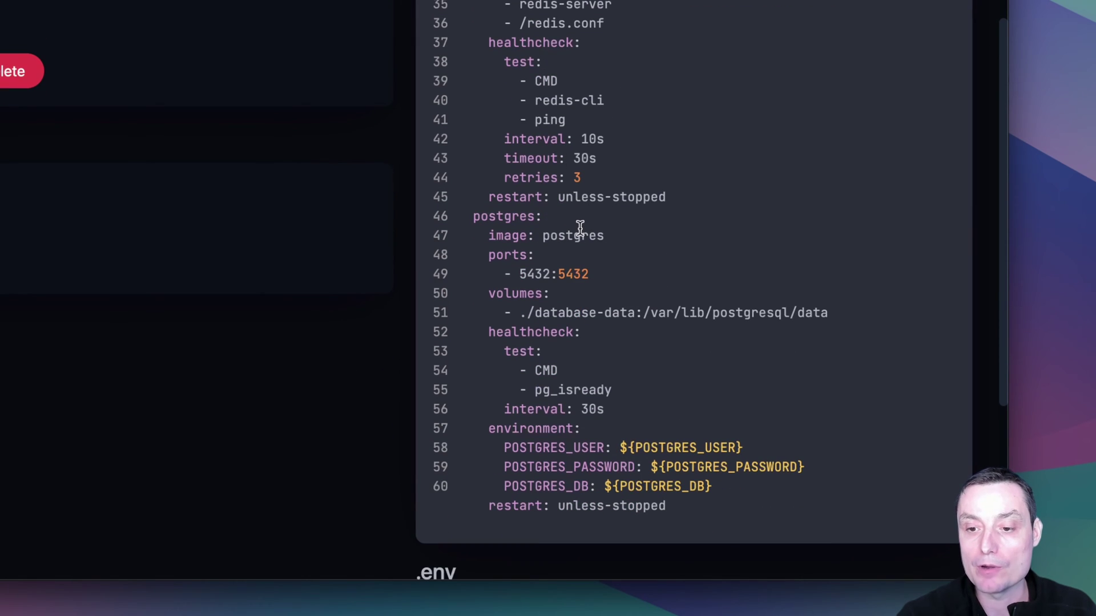
left_click_drag(527, 313, 633, 313)
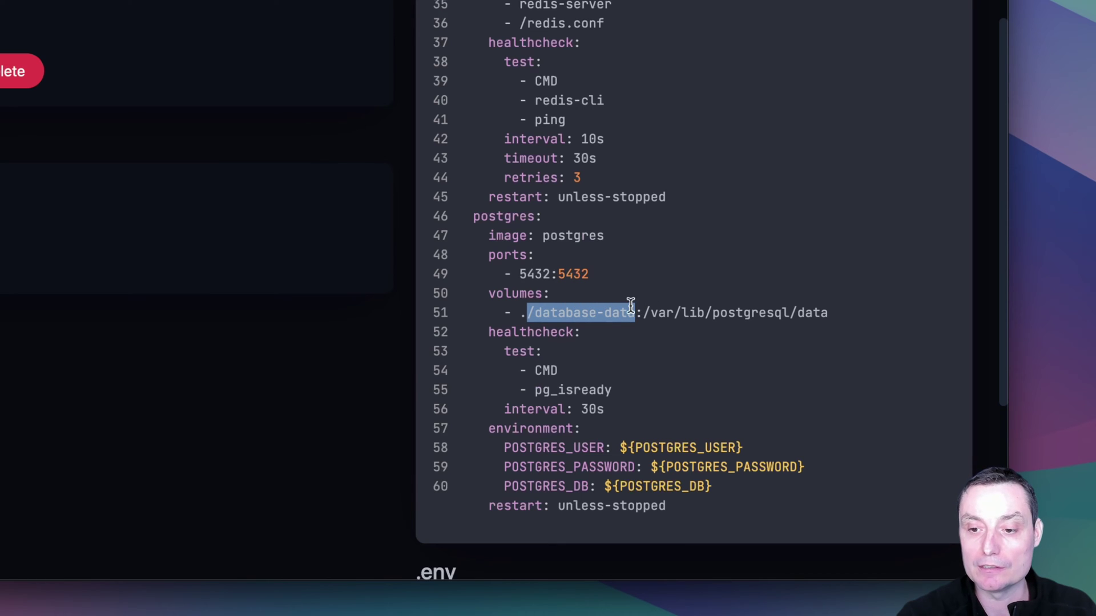
scroll(621, 309, "down", 1)
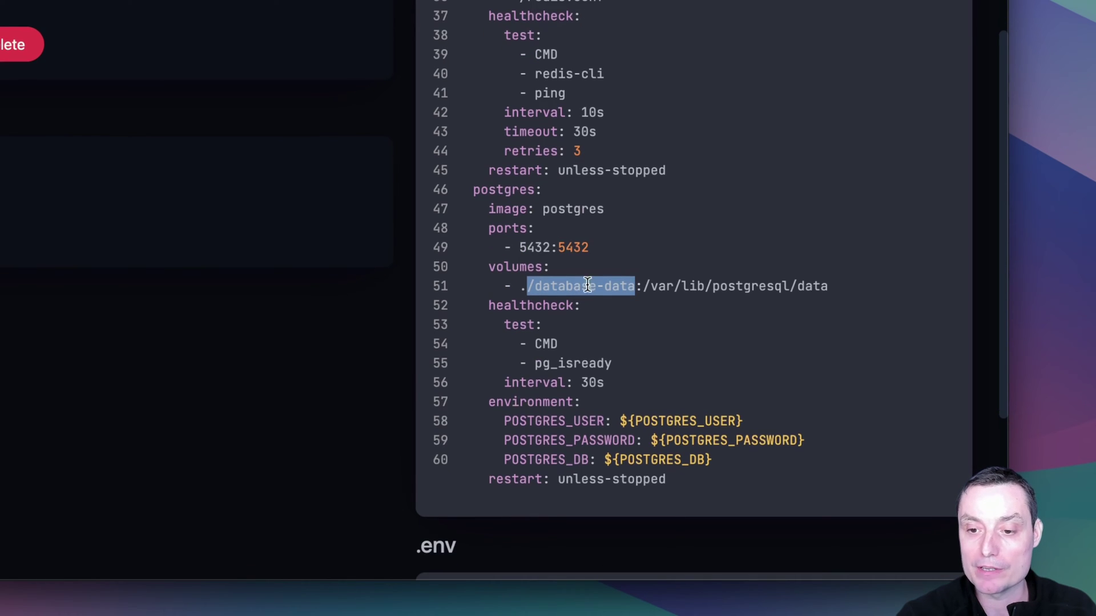
left_click(571, 288)
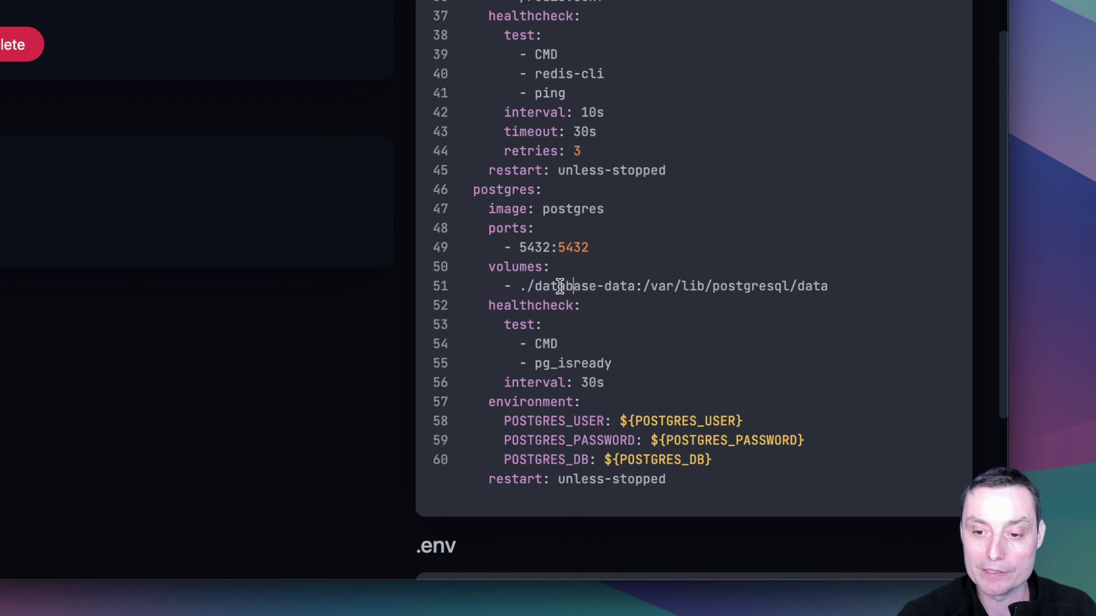
scroll(598, 273, "down", 1)
scroll(598, 273, "down", 1)
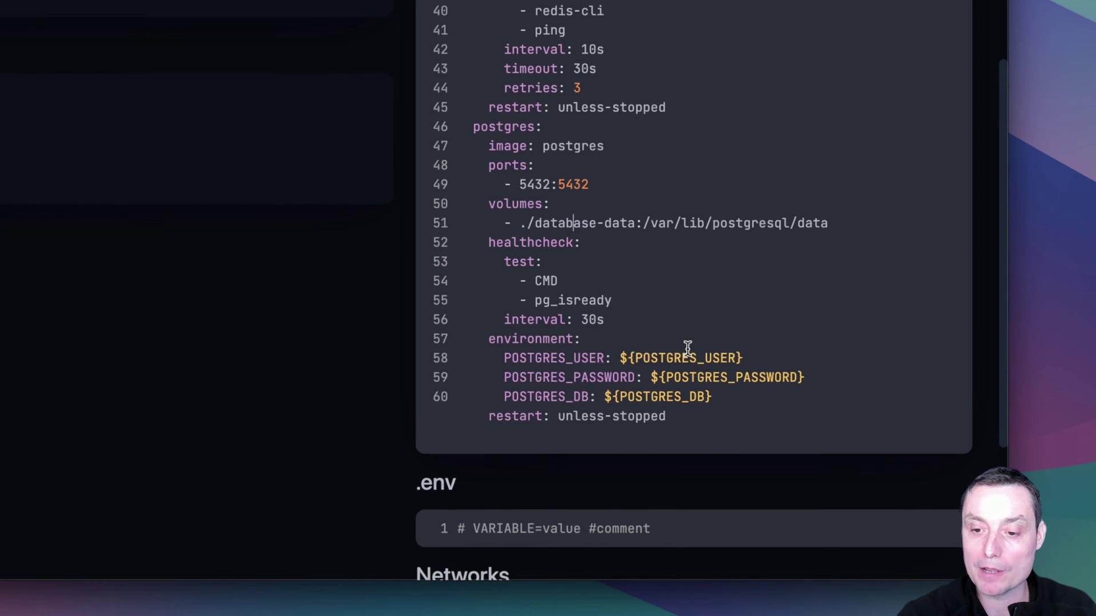
scroll(673, 317, "down", 4)
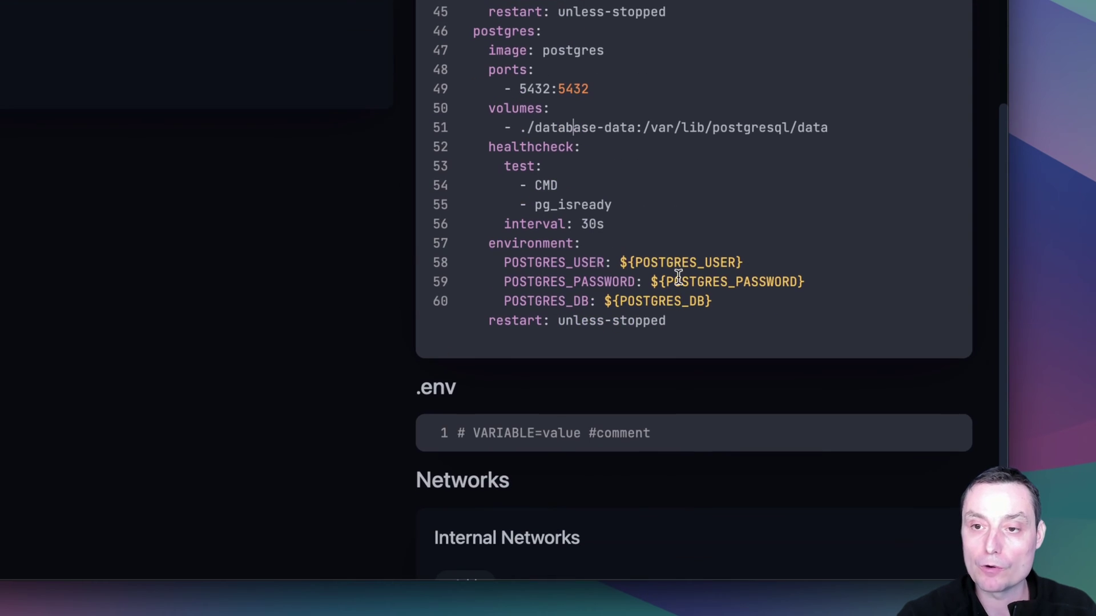
scroll(678, 277, "up", 3)
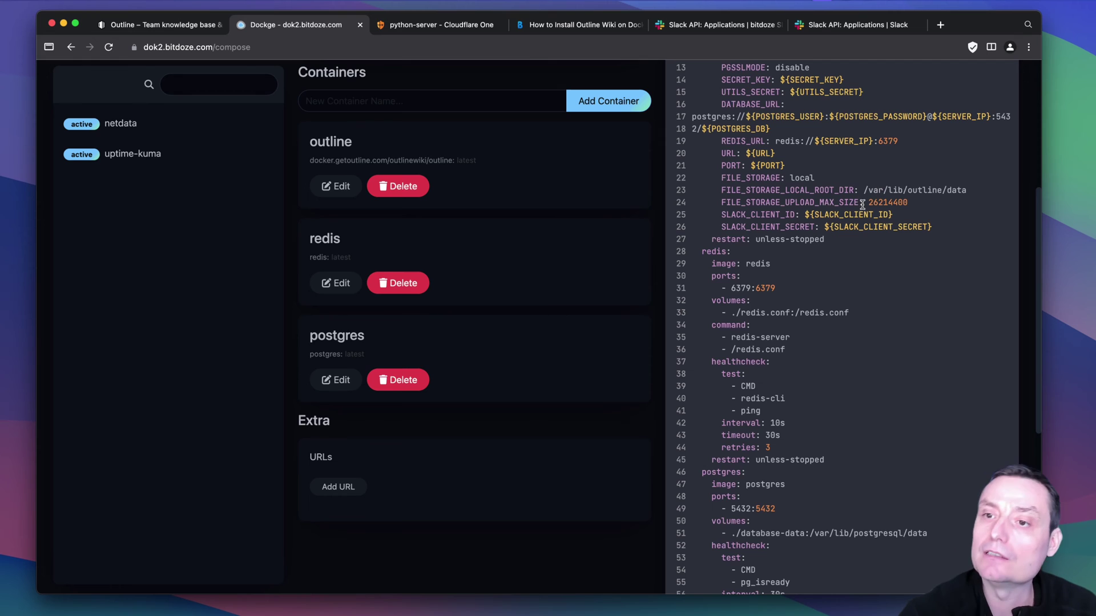
Review the outline stack down to its .env box holding only '# VARIABLE=value #comment'.
scroll(862, 204, "up", 8)
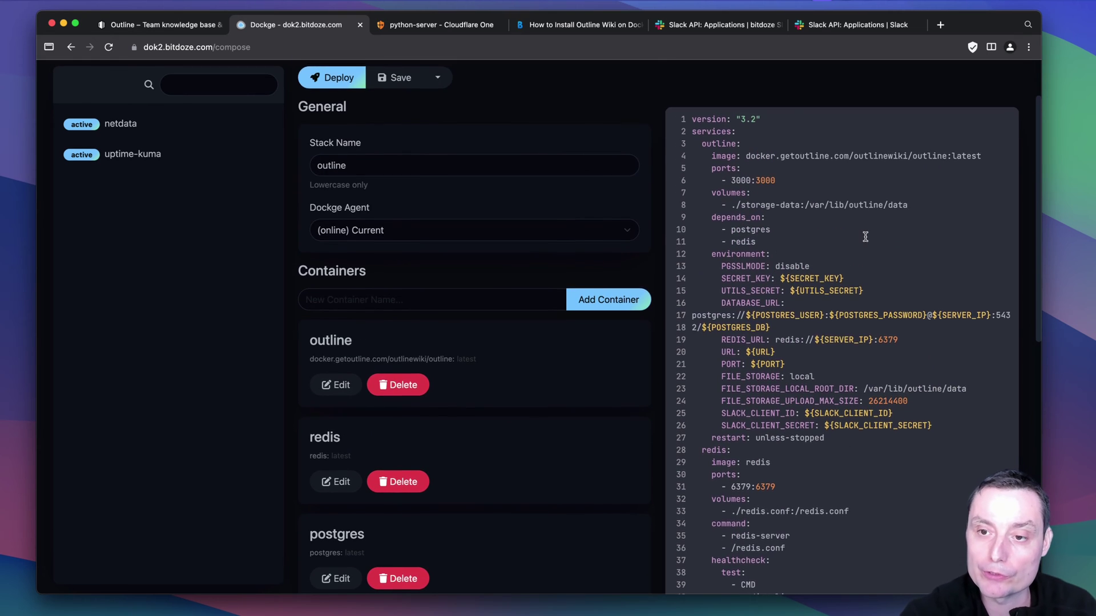
scroll(865, 236, "down", 10)
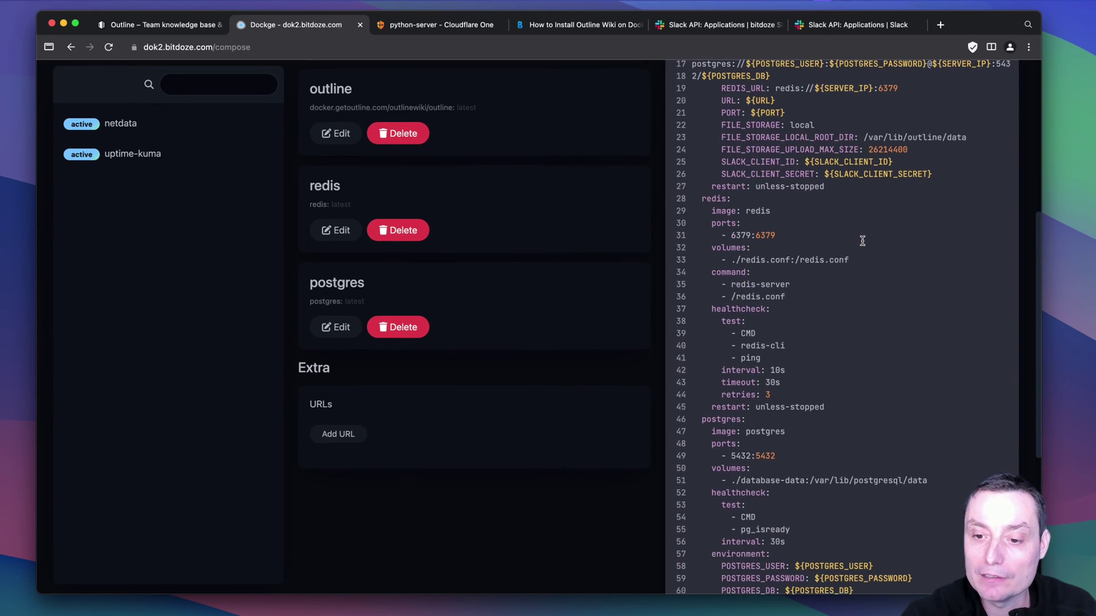
scroll(862, 241, "down", 10)
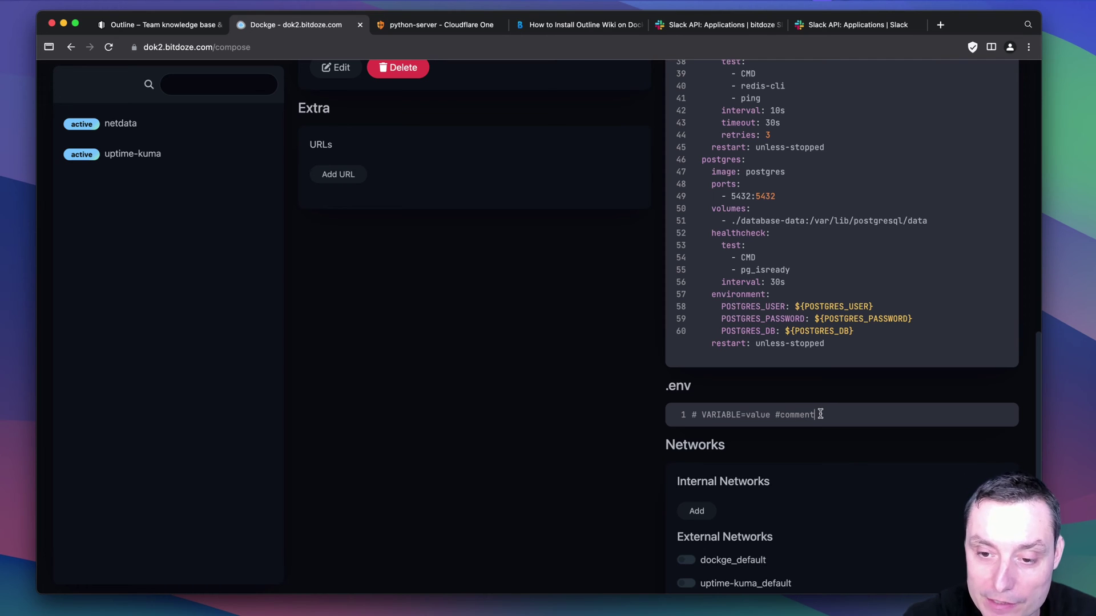
left_click_drag(820, 414, 800, 413)
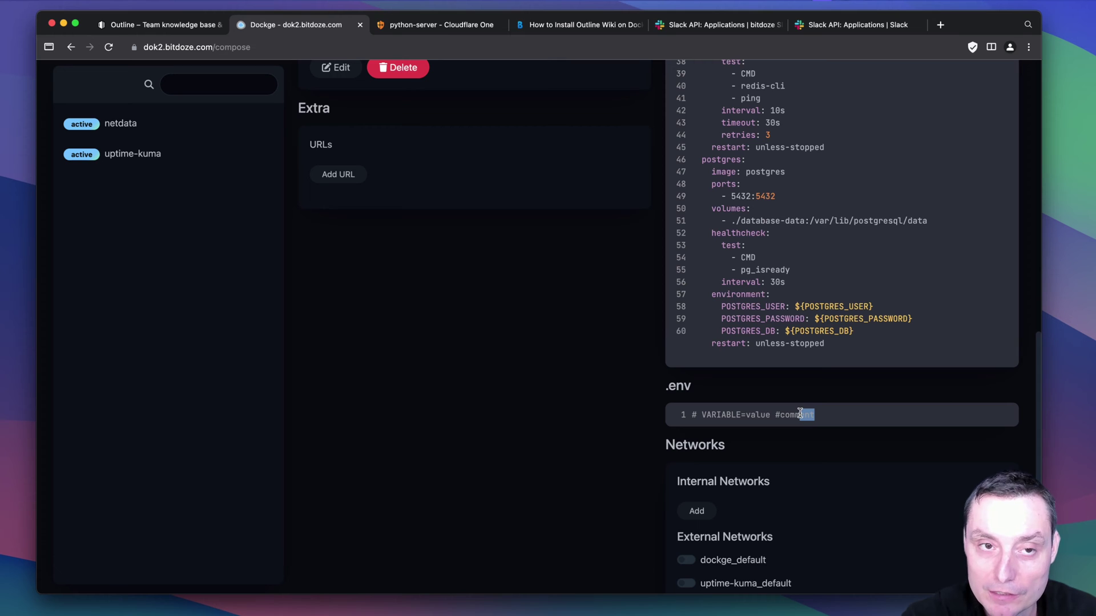
Copy the tutorial's sample Outline .env variables and select the placeholder line in Dockge's .env.
left_click(557, 25)
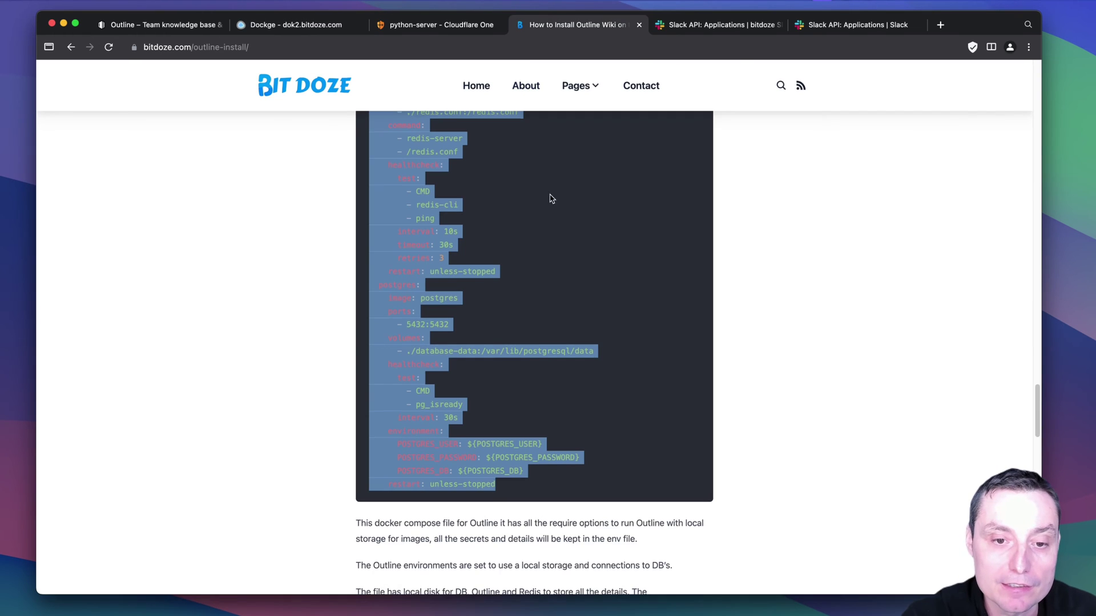
scroll(552, 192, "down", 6)
scroll(552, 192, "down", 4)
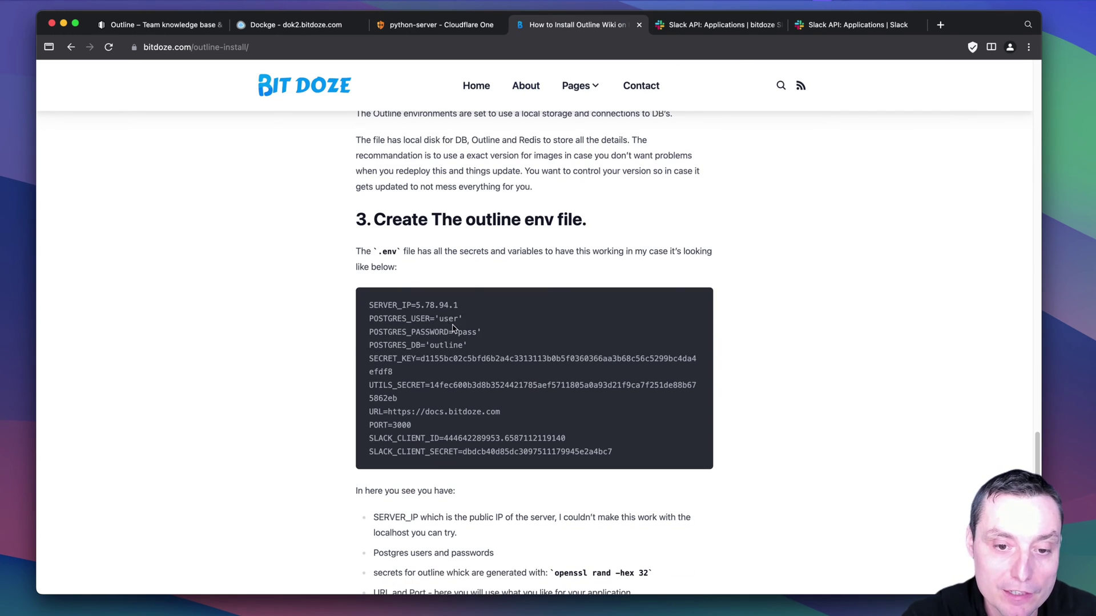
left_click_drag(615, 455, 365, 309)
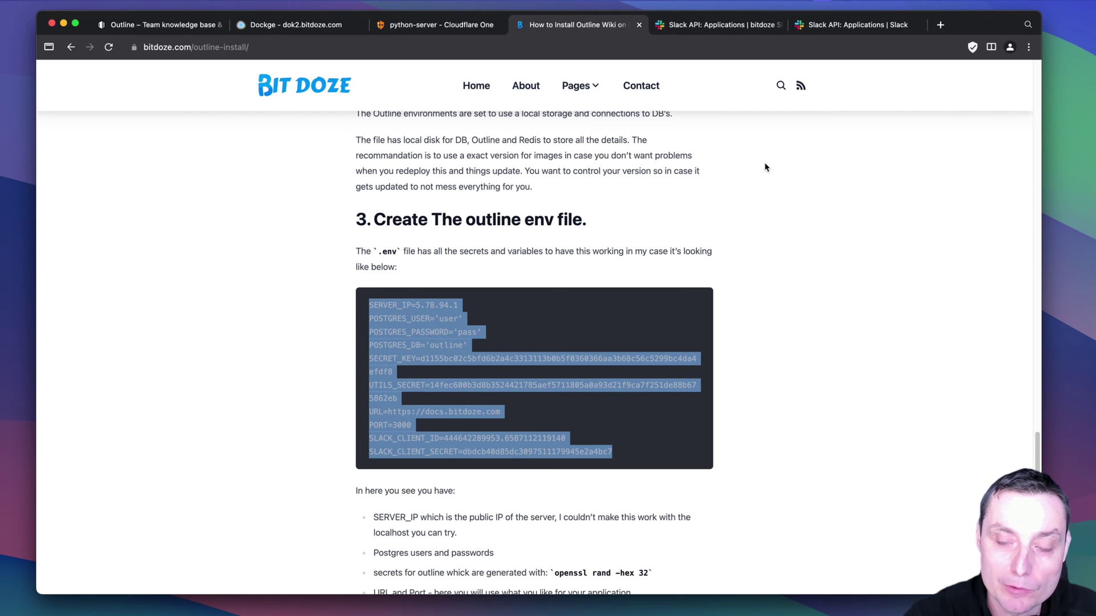
left_click(296, 26)
left_click(775, 414)
Replace the .env placeholder with the copied Outline variables, reviewing the SERVER_IP and Postgres user lines.
key("ctrl+a")
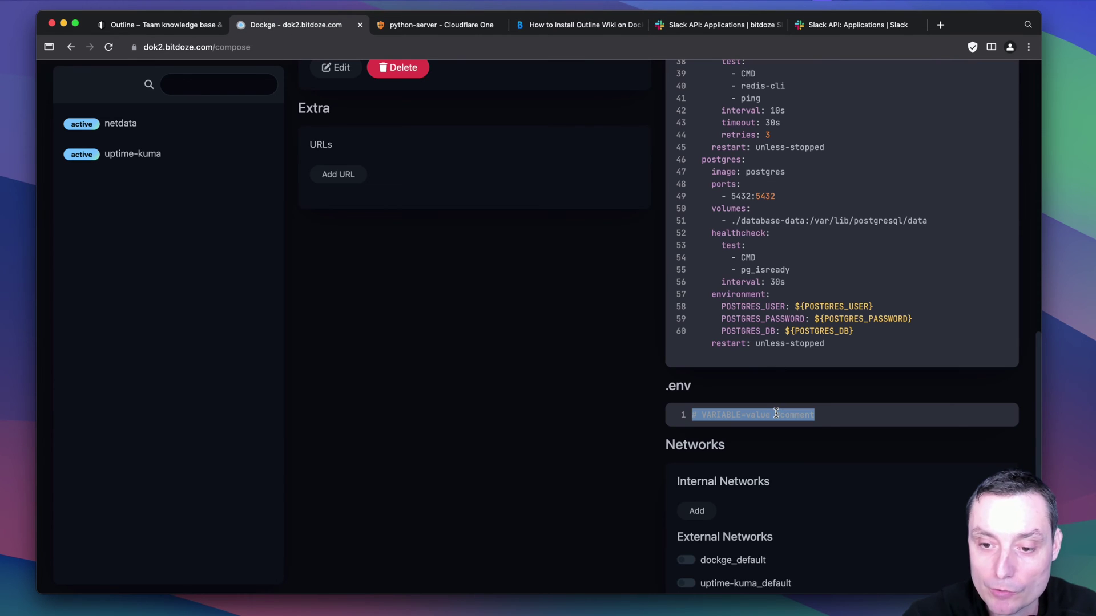
key("ctrl+v")
left_click_drag(786, 414, 695, 413)
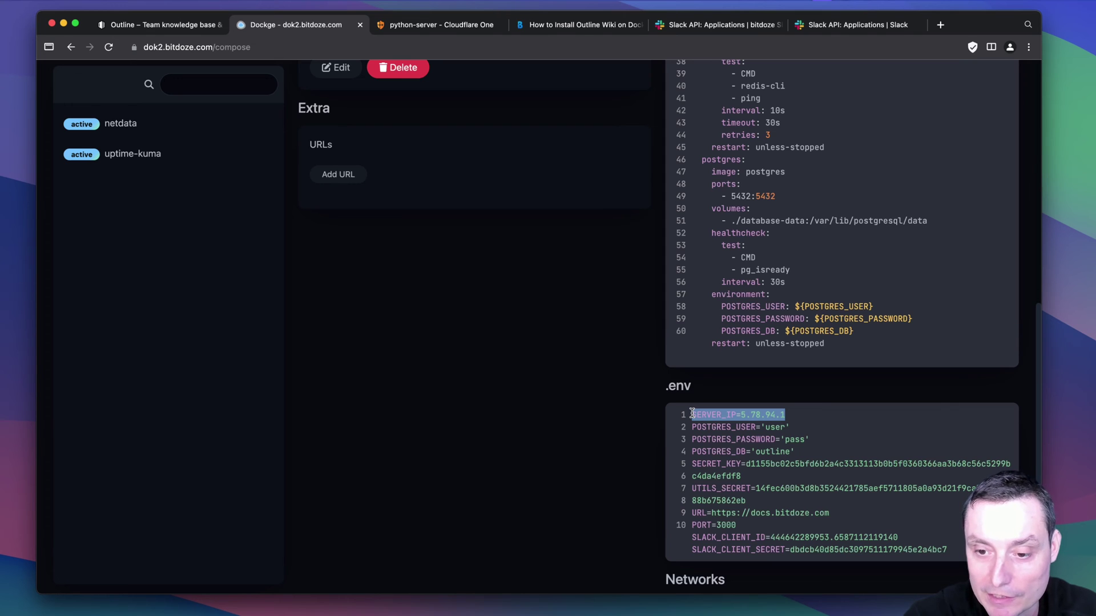
left_click_drag(791, 428, 761, 428)
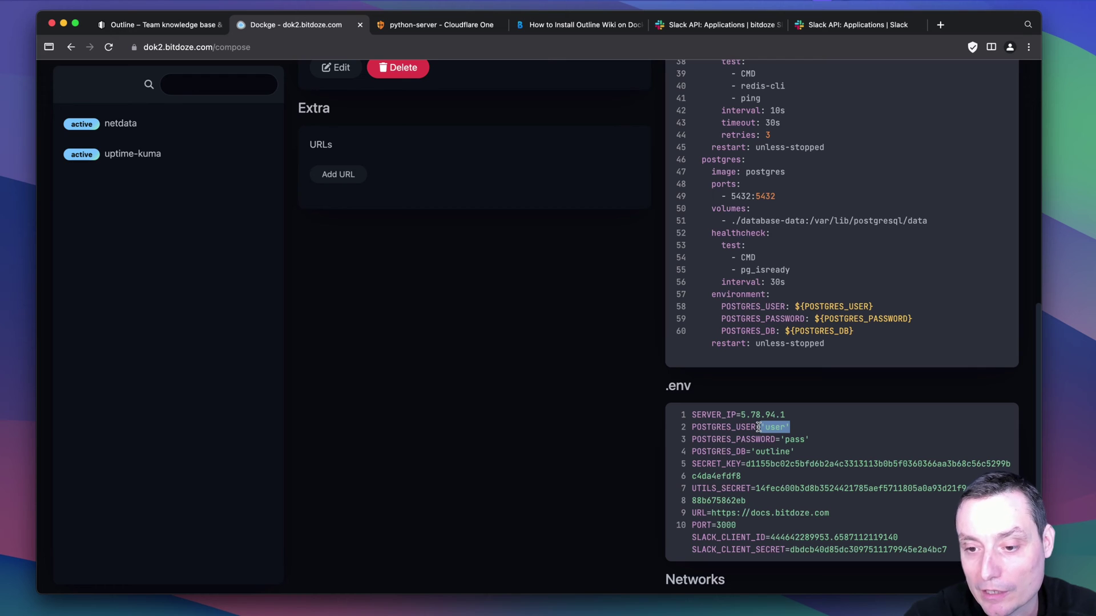
left_click_drag(758, 427, 748, 452)
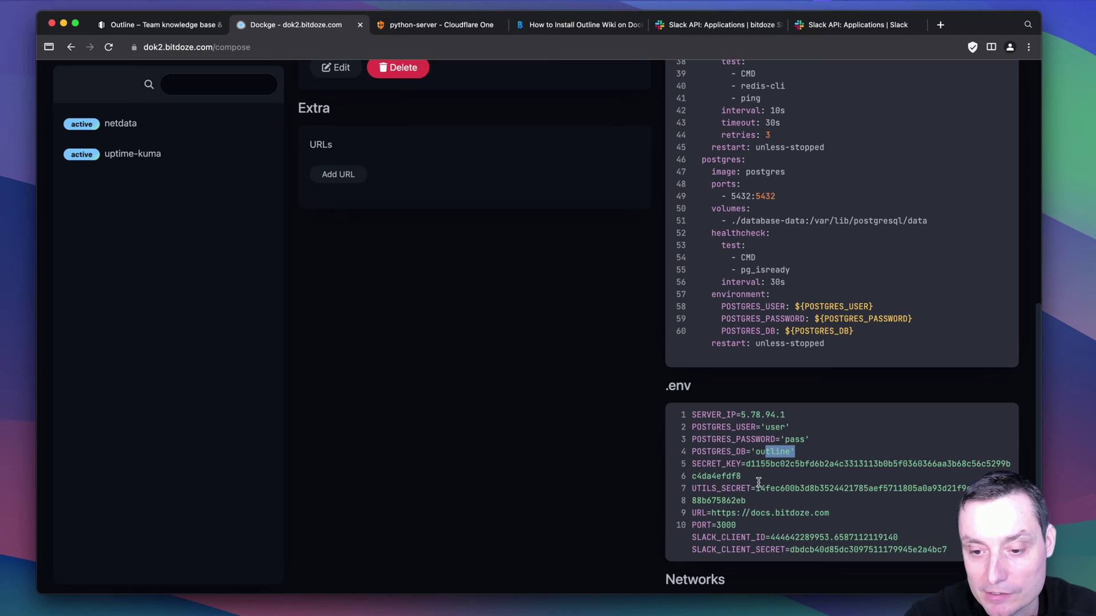
Select the 'openssl rand -hex 32' command in the installation tutorial.
left_click(577, 27)
scroll(645, 348, "down", 1)
scroll(644, 348, "down", 4)
left_click(559, 424)
left_click_drag(554, 423, 645, 421)
key("super+c")
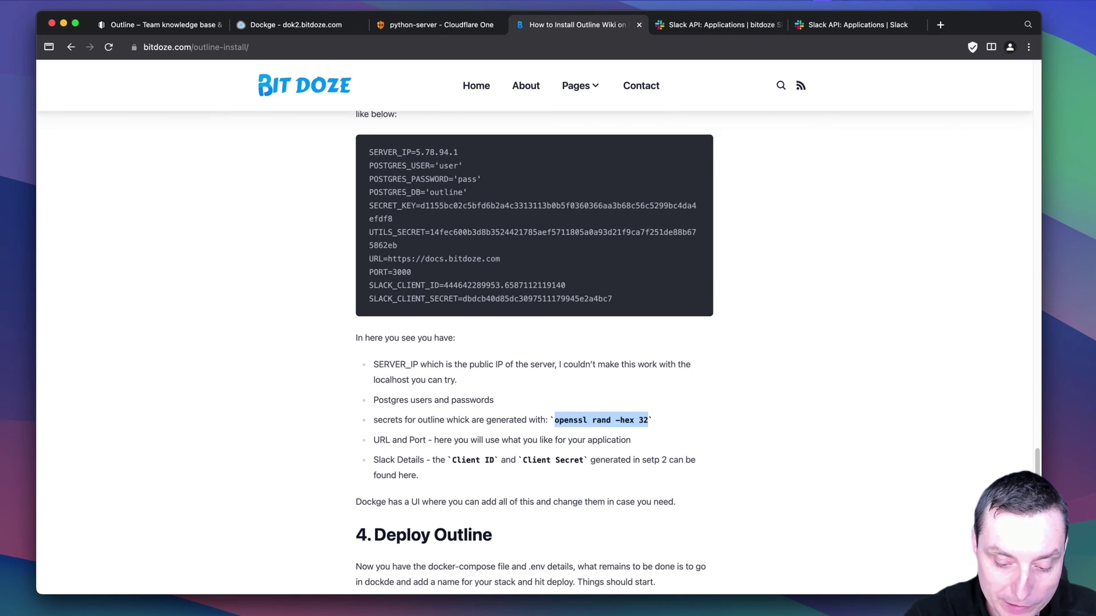
Run openssl rand -hex 32 in Terminal, select the generated hex secret, and return to Dockge.
key("super+Tab")
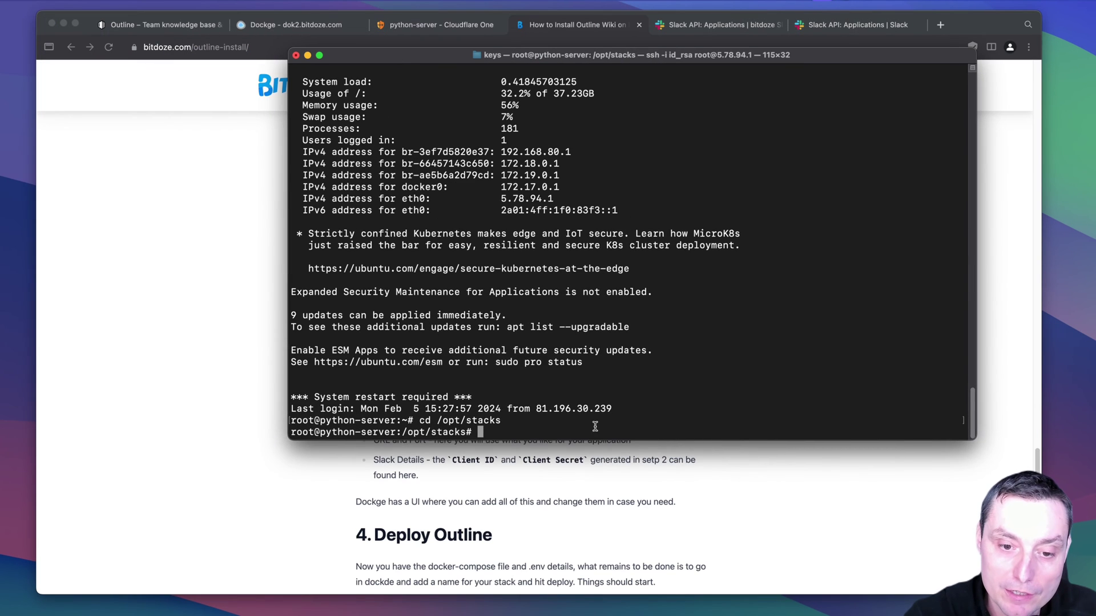
key("super+v")
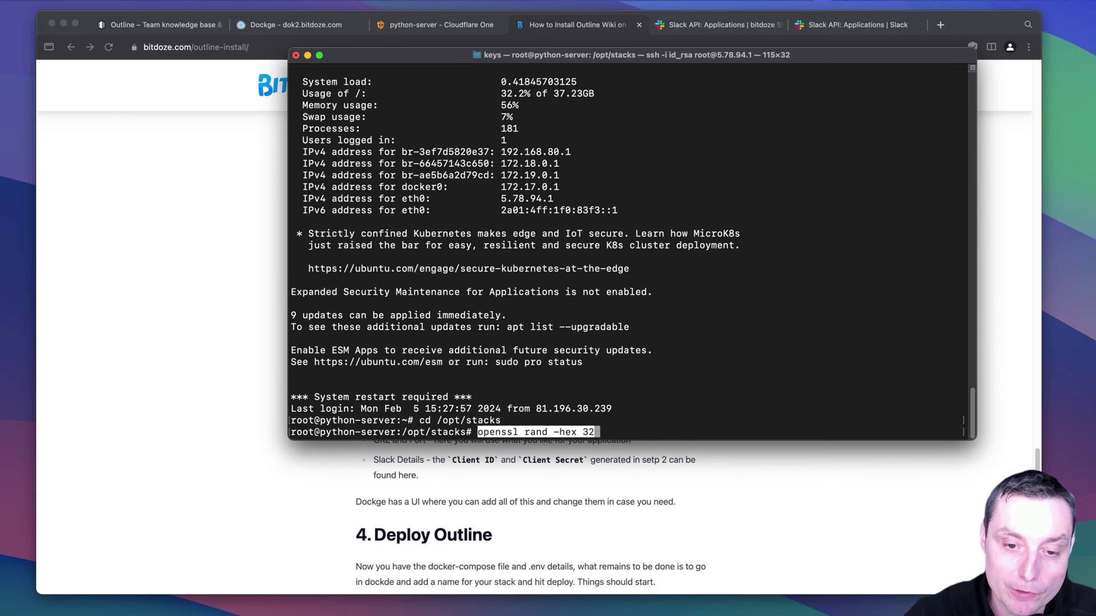
key("Return")
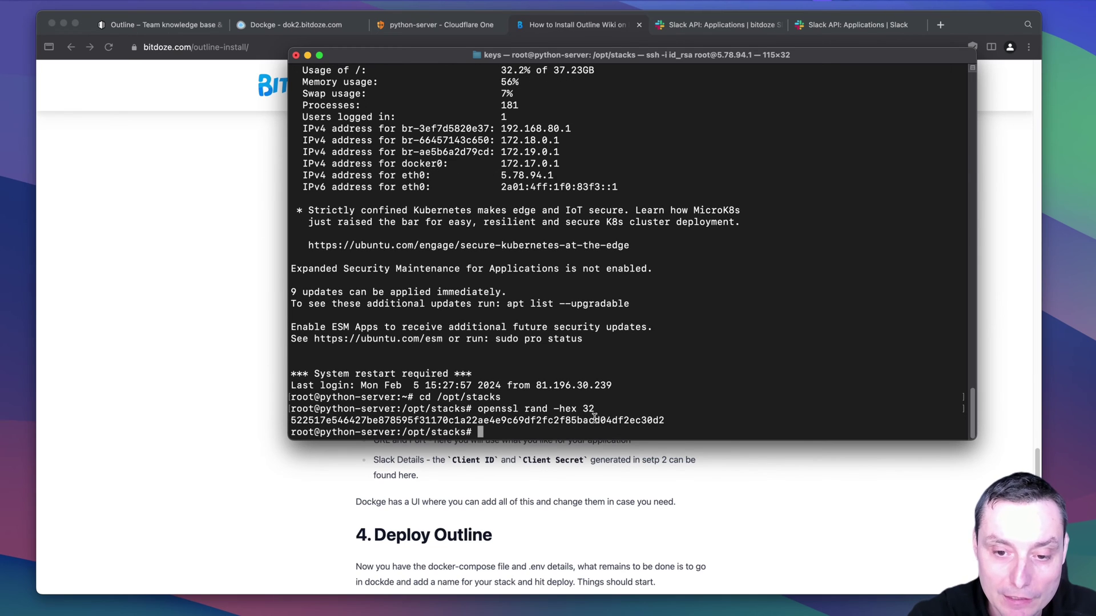
double_click(594, 418)
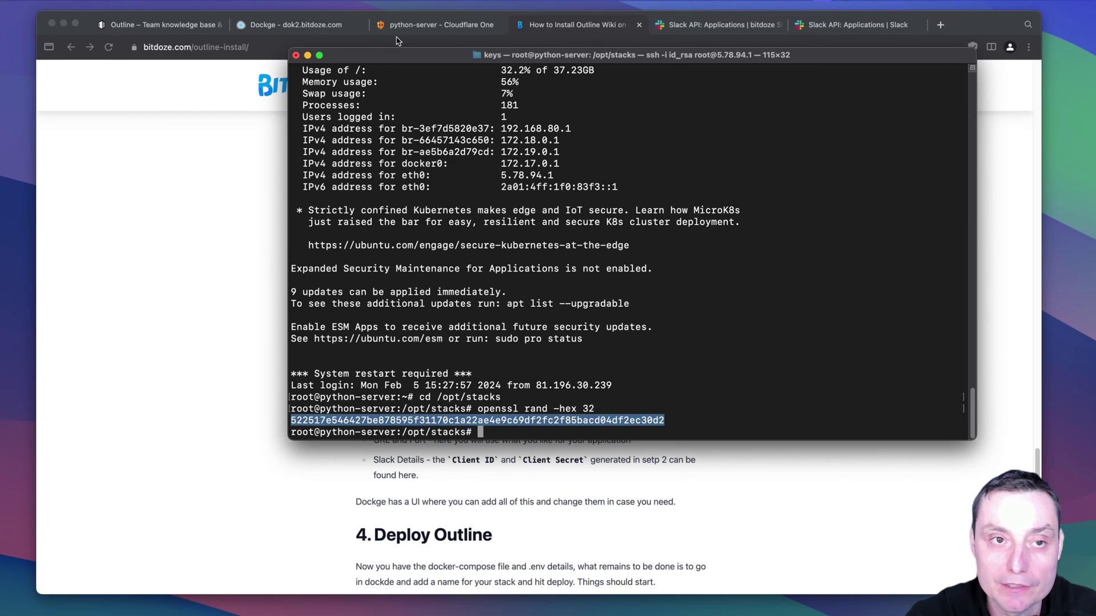
left_click(297, 25)
Replace the SECRET_KEY value in the .env with the generated hex secret.
left_click(770, 464)
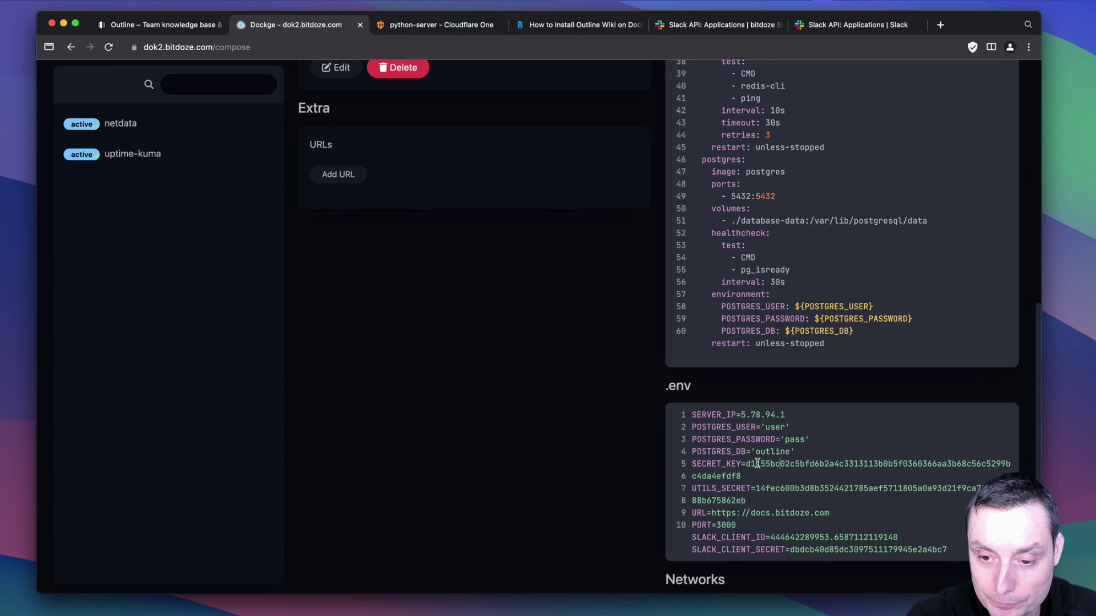
left_click_drag(750, 466, 750, 474)
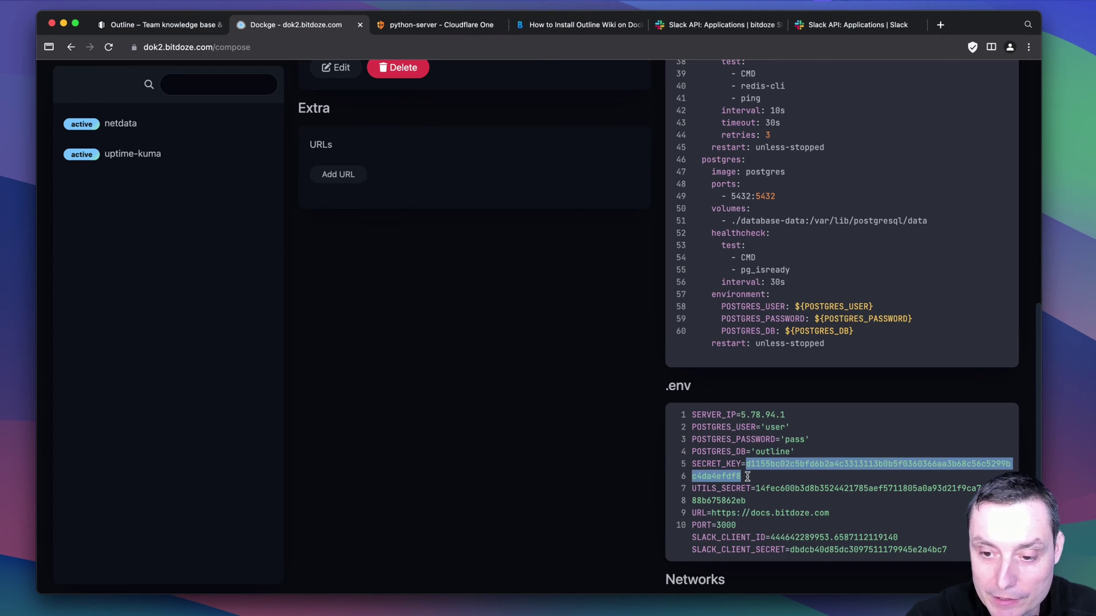
key("super+v")
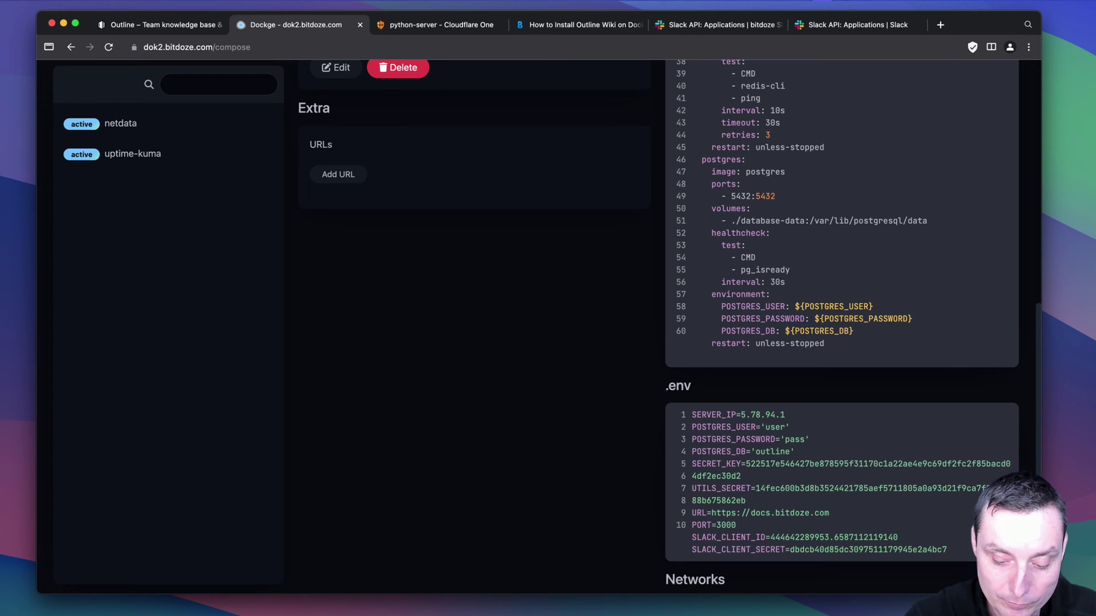
Rerun openssl rand -hex 32 in Terminal and select the second hex secret.
key("super+Tab")
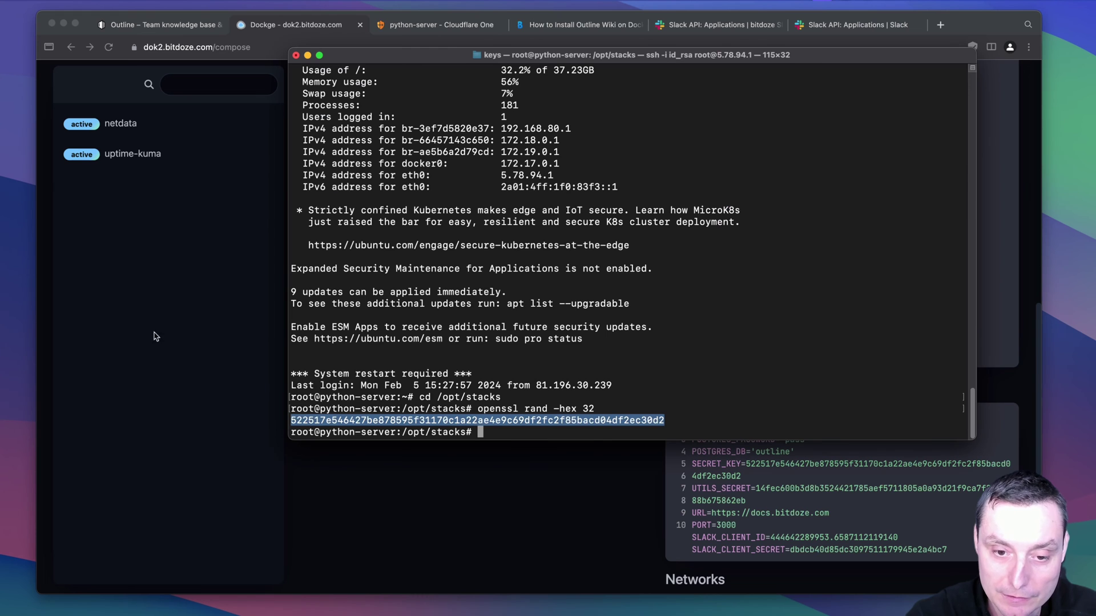
left_click(743, 374)
key("Up")
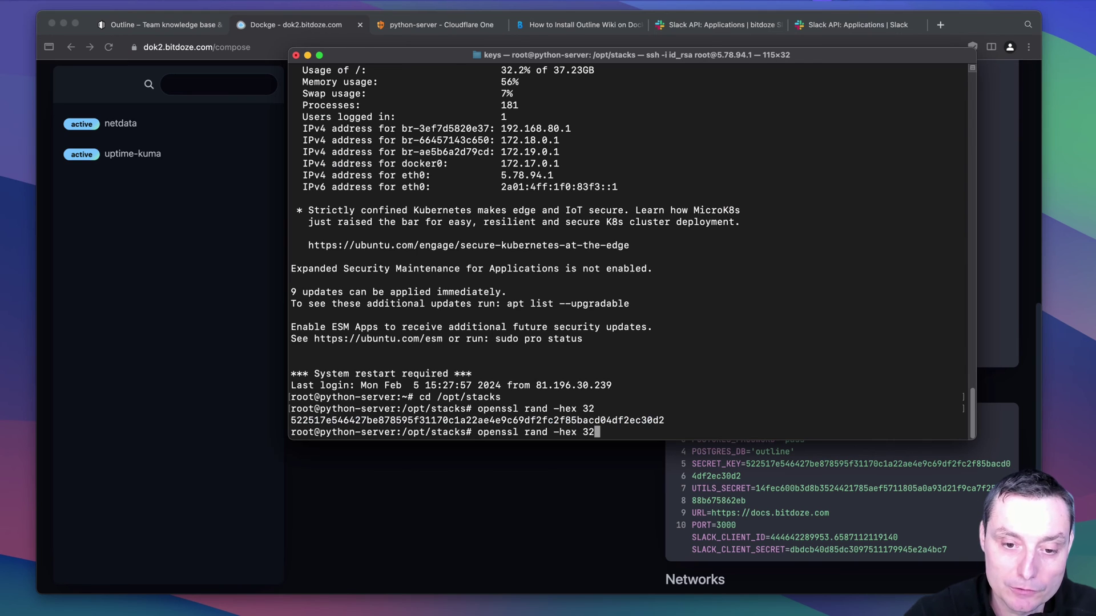
key("Return")
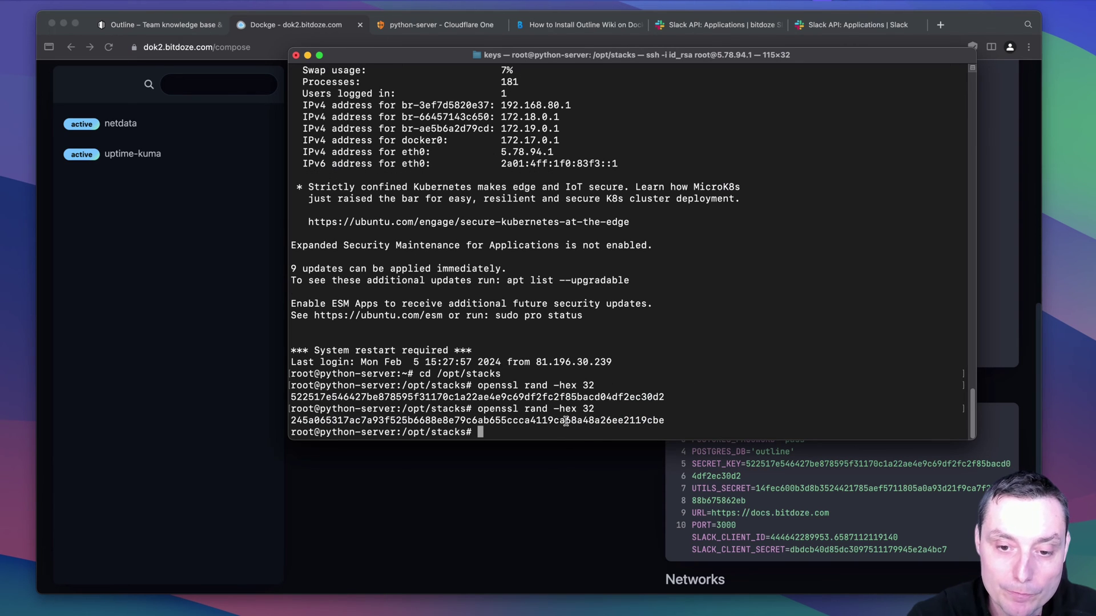
double_click(568, 423)
left_click(767, 473)
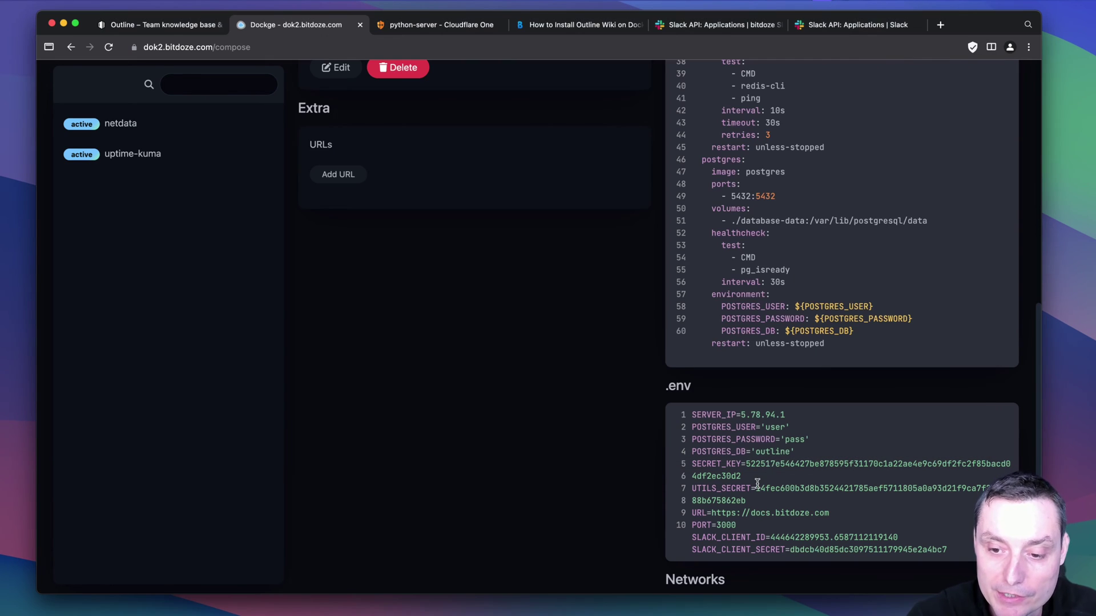
Replace the UTILS_SECRET value with the second hex secret and review the compose file.
left_click_drag(758, 489, 761, 496)
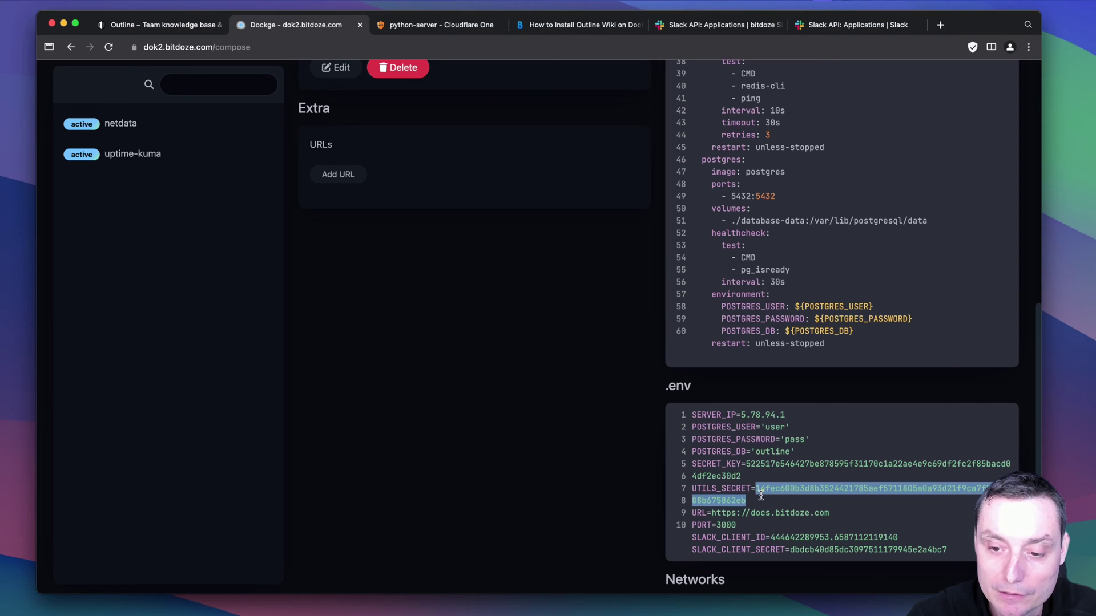
key("super+v")
scroll(776, 485, "down", 1)
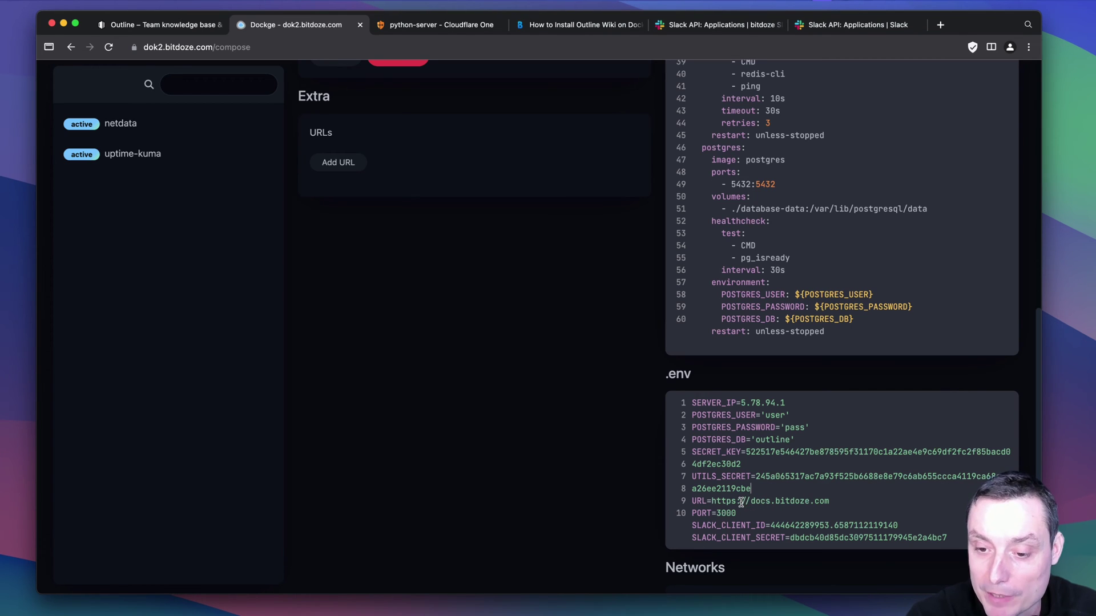
scroll(741, 502, "down", 1)
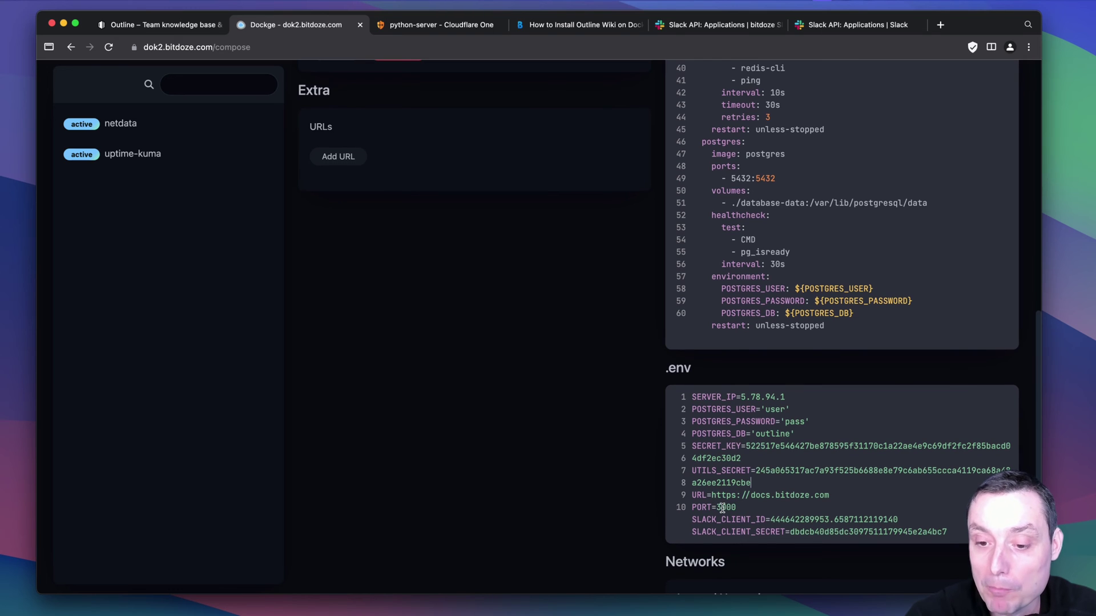
scroll(773, 291, "up", 10)
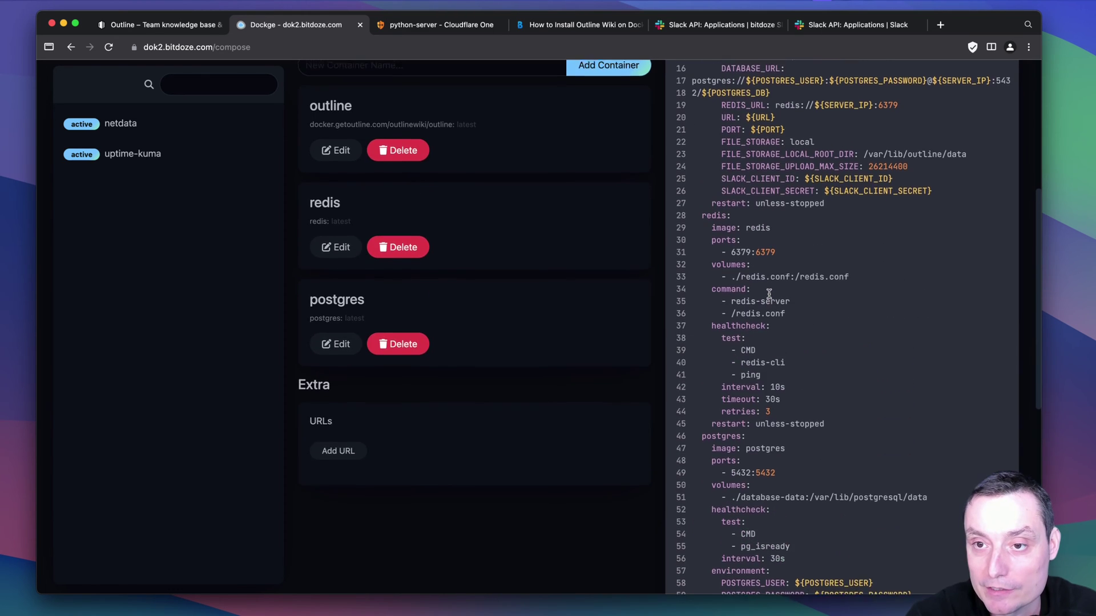
scroll(770, 286, "up", 5)
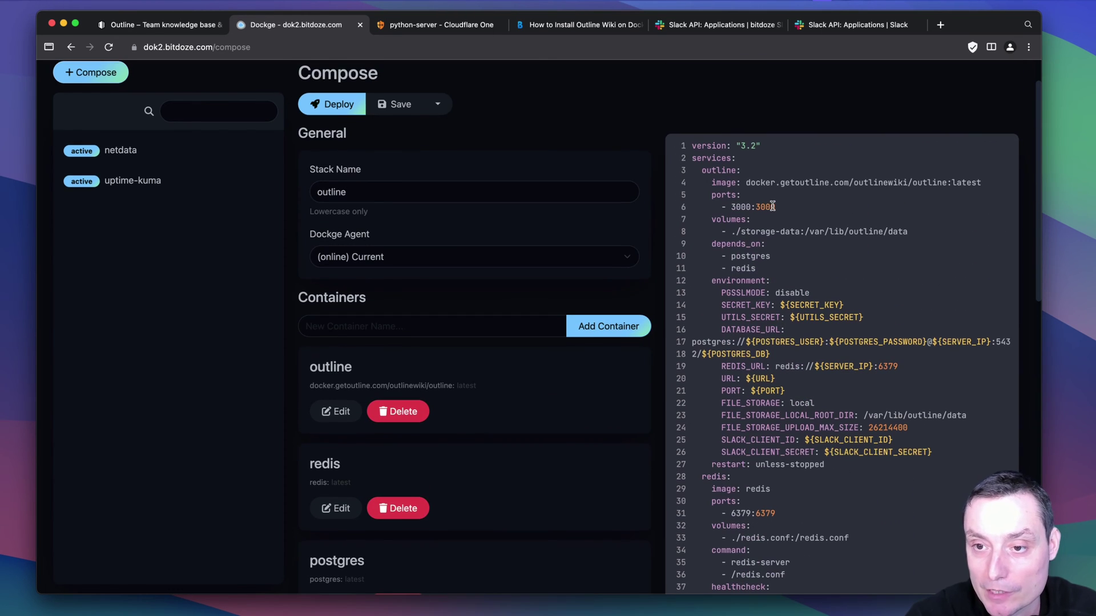
scroll(743, 211, "down", 15)
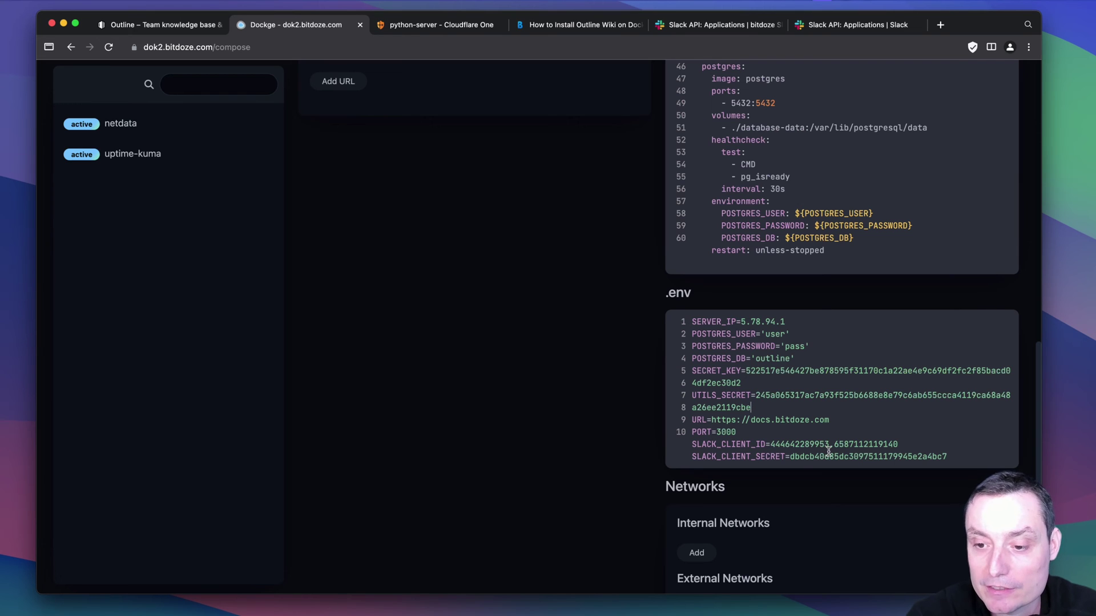
Copy the Slack app's Client ID from its credentials page.
left_click(713, 29)
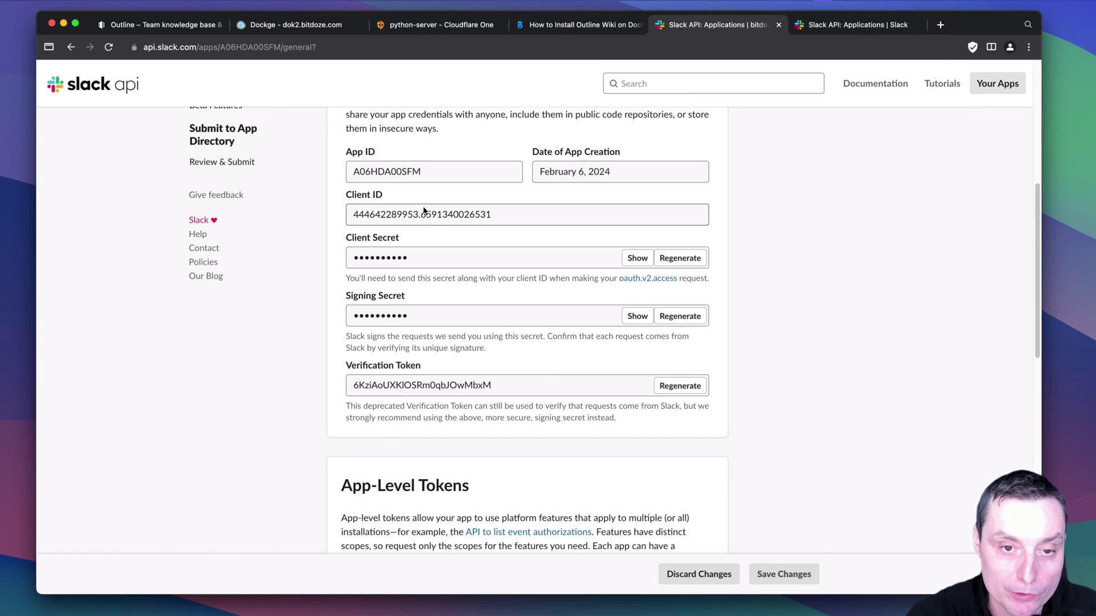
double_click(446, 217)
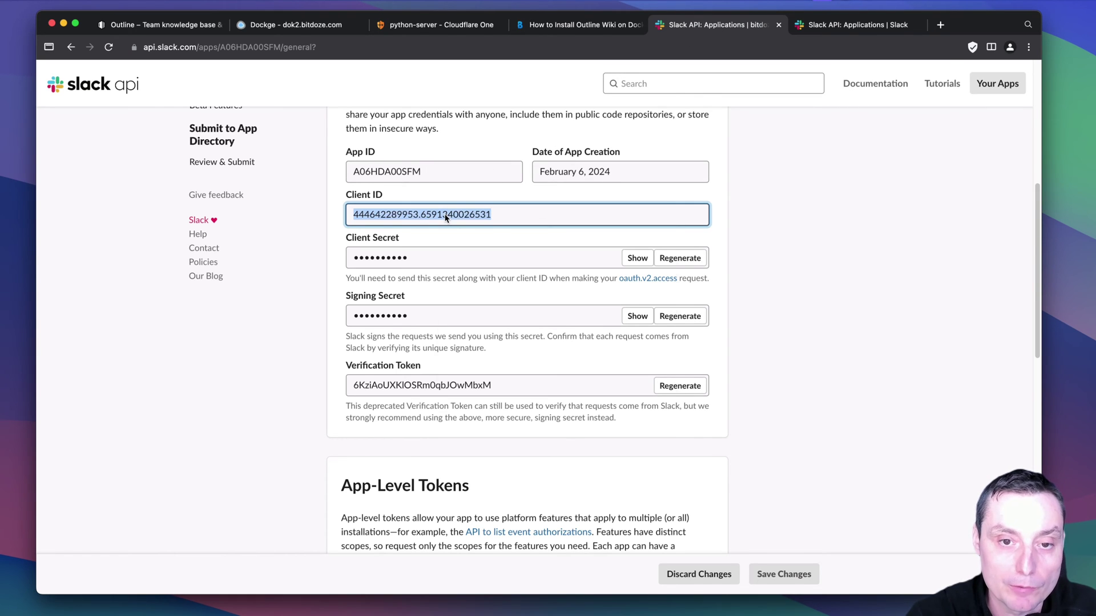
right_click(446, 218)
left_click(464, 237)
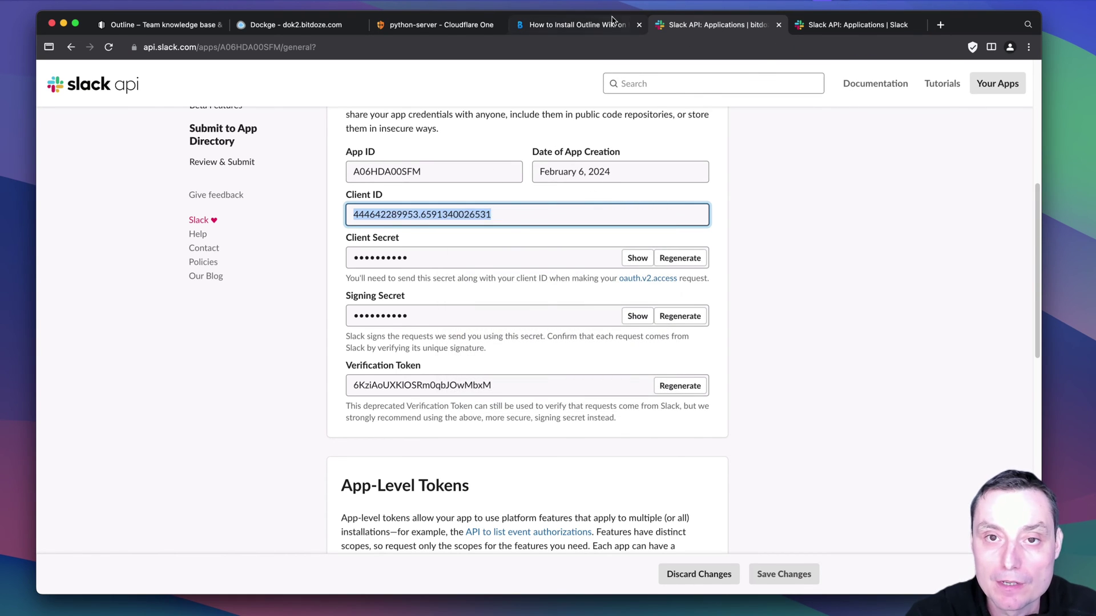
Replace the SLACK_CLIENT_ID value in the outline .env with the Slack app's Client ID.
left_click(278, 28)
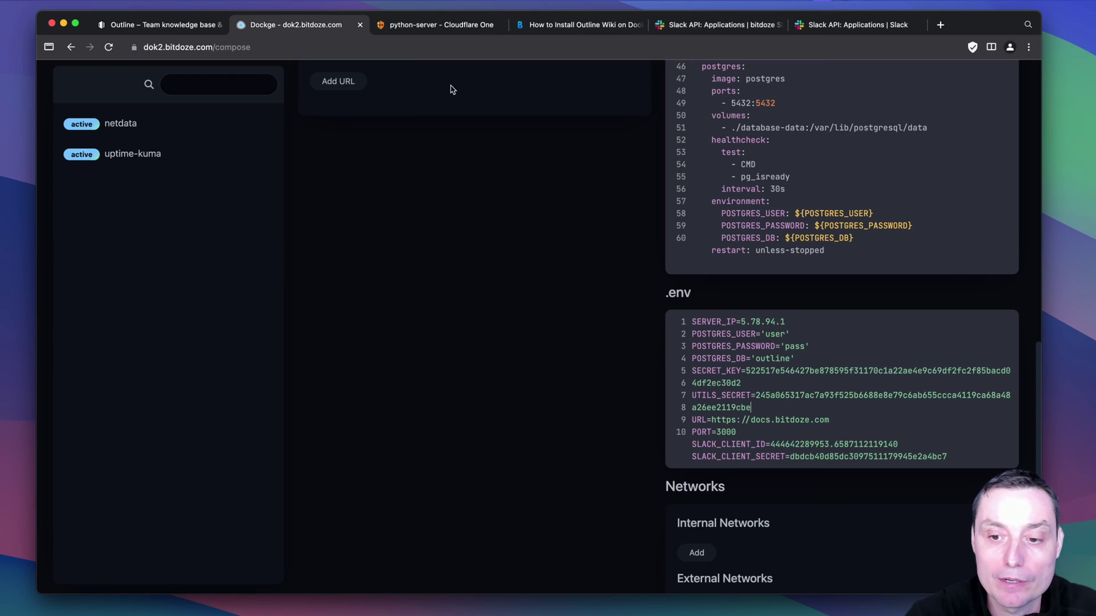
left_click_drag(770, 444, 901, 444)
key("super+v")
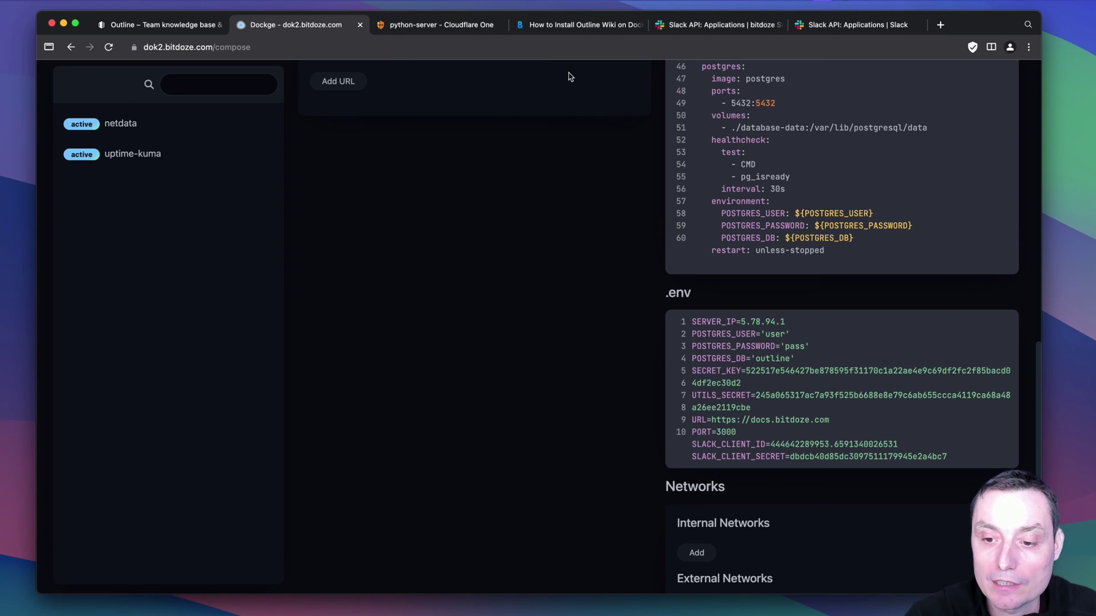
Reveal the Slack app's Client Secret and copy it to the clipboard.
left_click(723, 26)
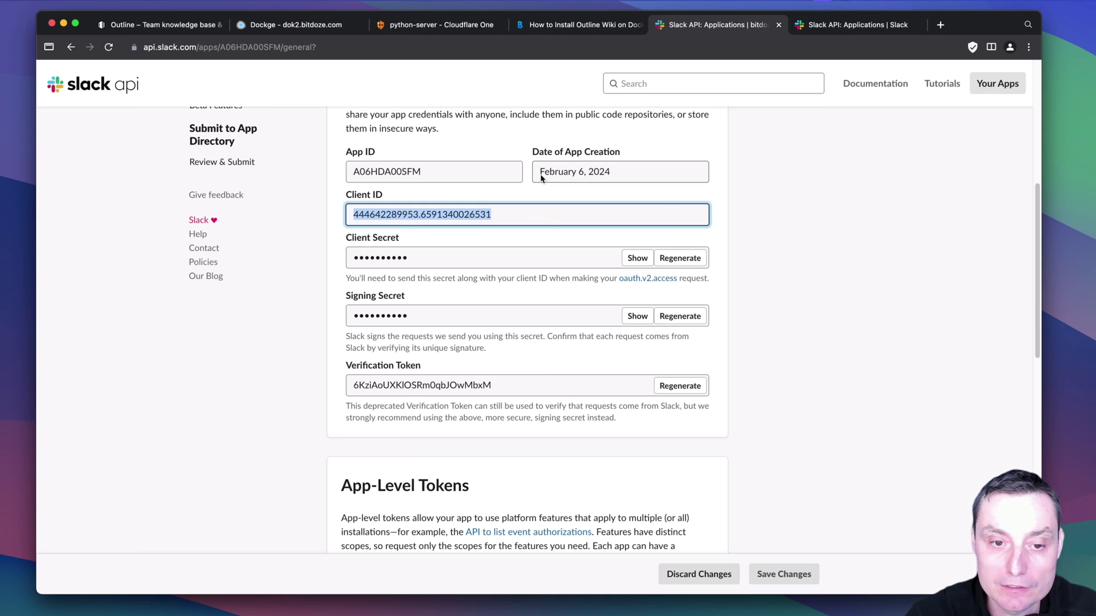
left_click(637, 258)
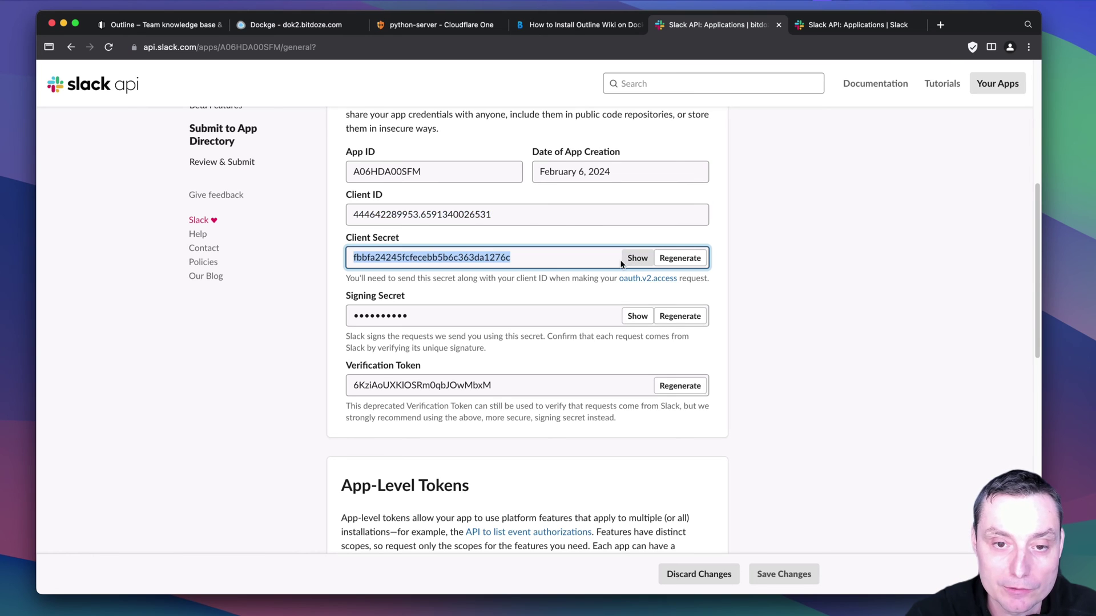
right_click(490, 260)
left_click(508, 280)
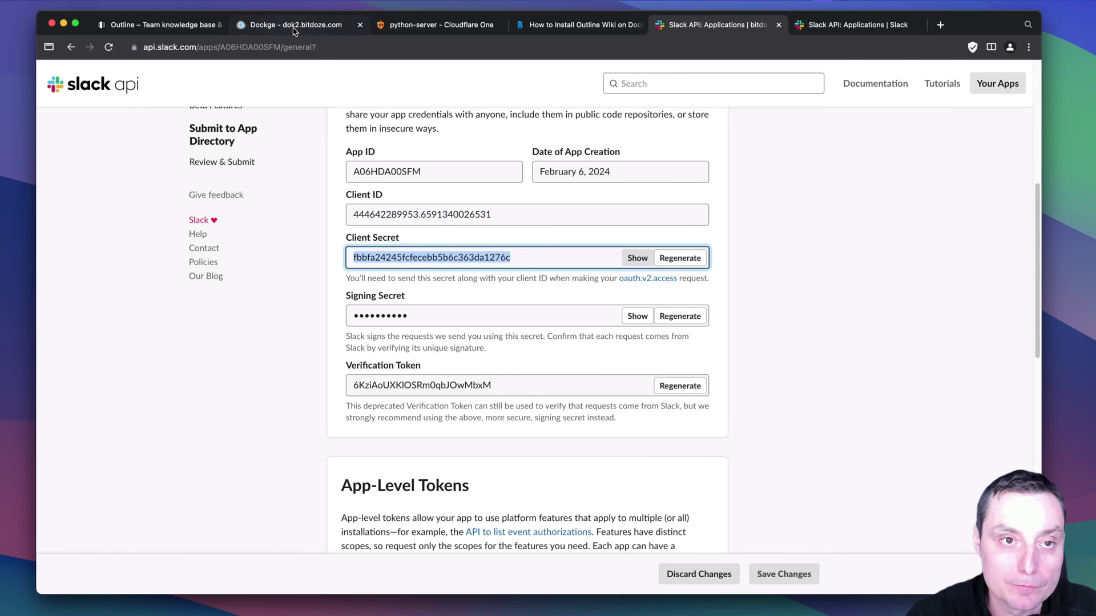
Paste the Slack app's Client Secret over the old SLACK_CLIENT_SECRET value in the .env.
left_click(294, 33)
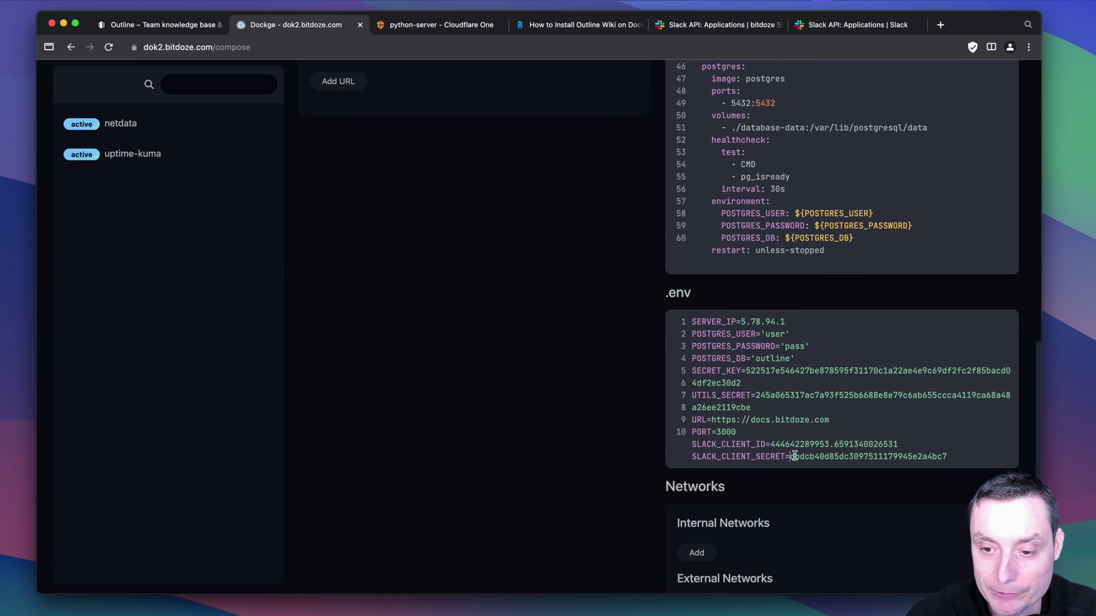
left_click_drag(791, 456, 953, 458)
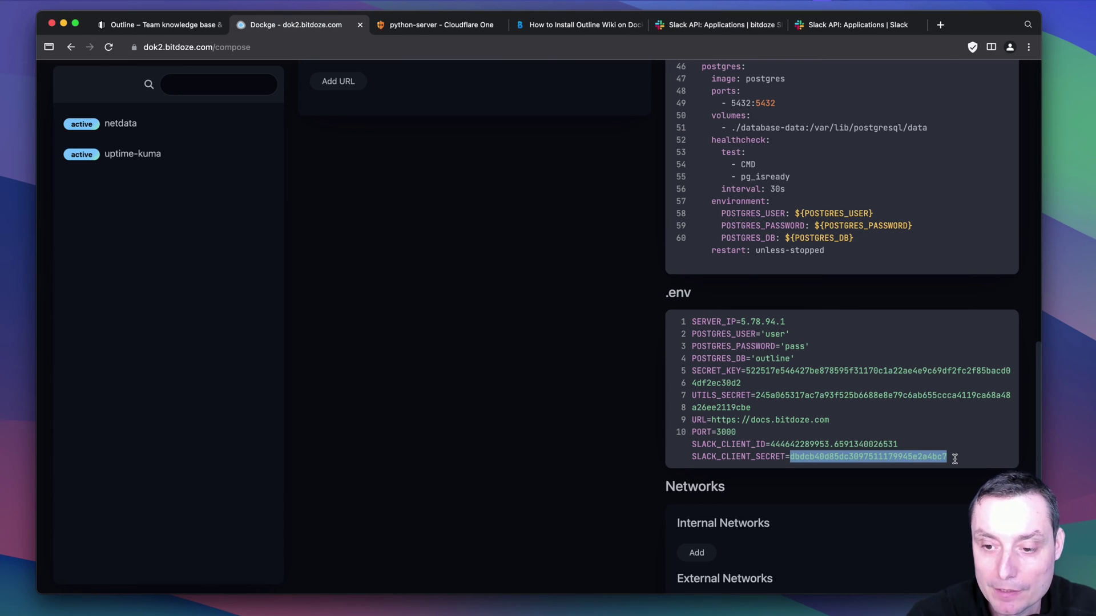
key("super+v")
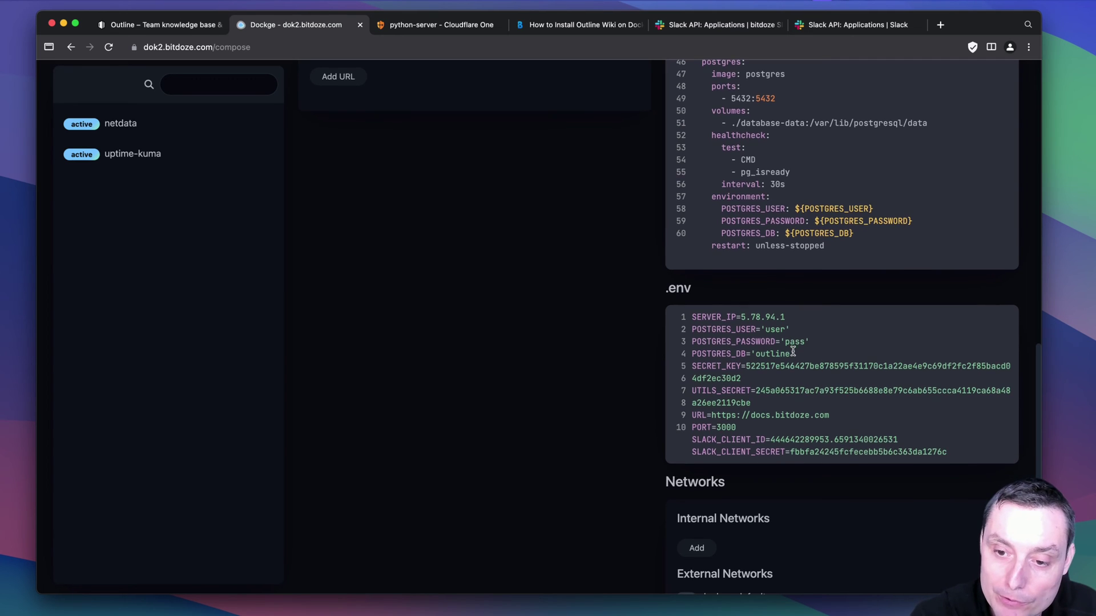
scroll(844, 342, "down", 1)
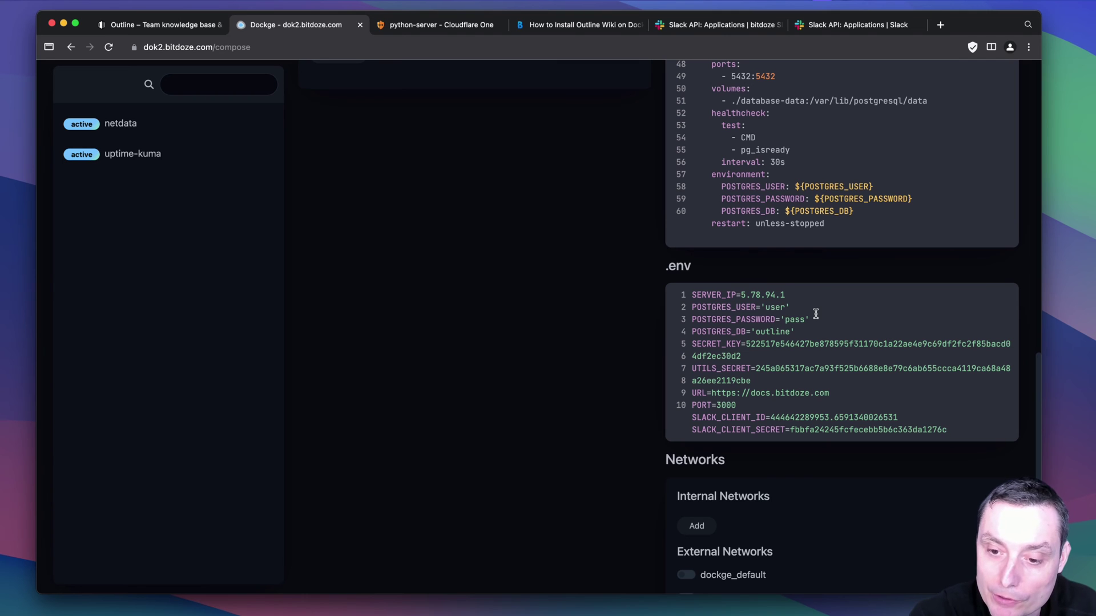
scroll(816, 314, "up", 10)
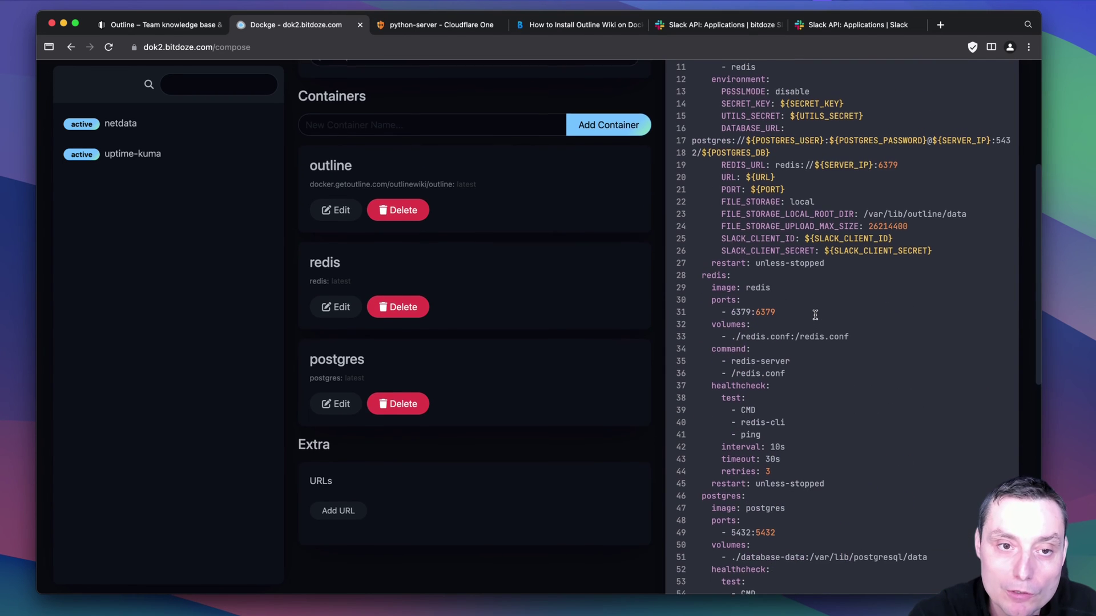
scroll(815, 315, "up", 5)
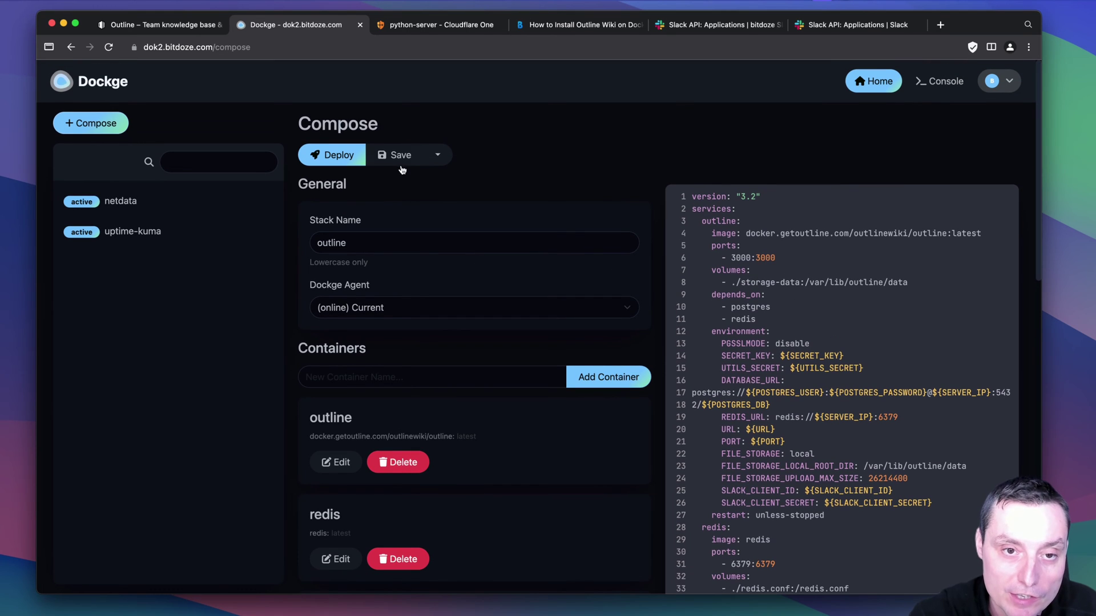
Save the outline stack and start its outline, redis and postgres containers.
left_click(400, 156)
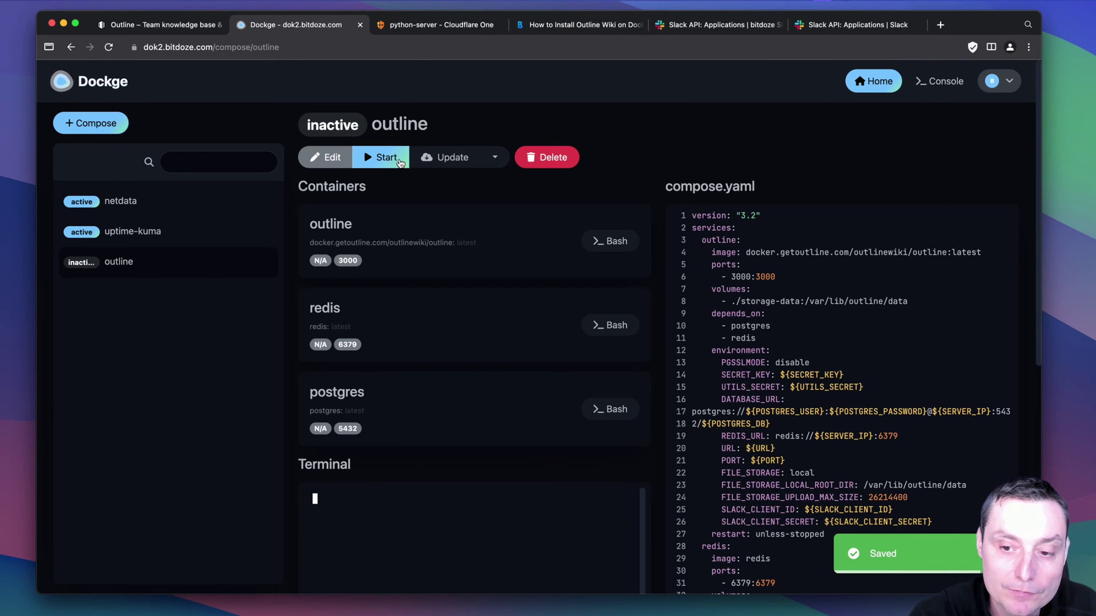
scroll(425, 177, "down", 2)
scroll(856, 364, "up", 2)
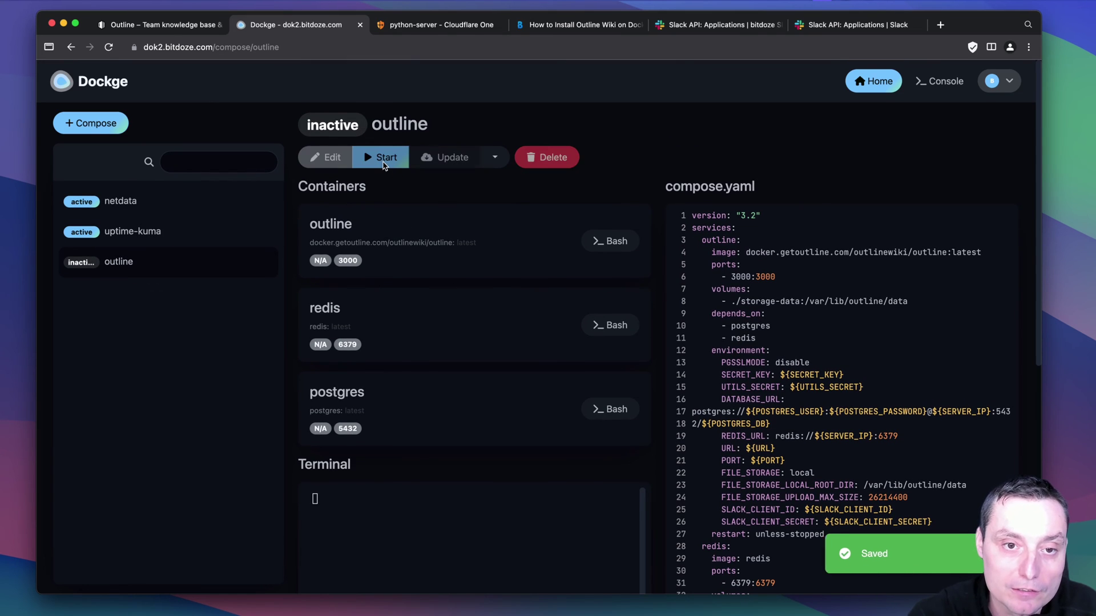
left_click(383, 163)
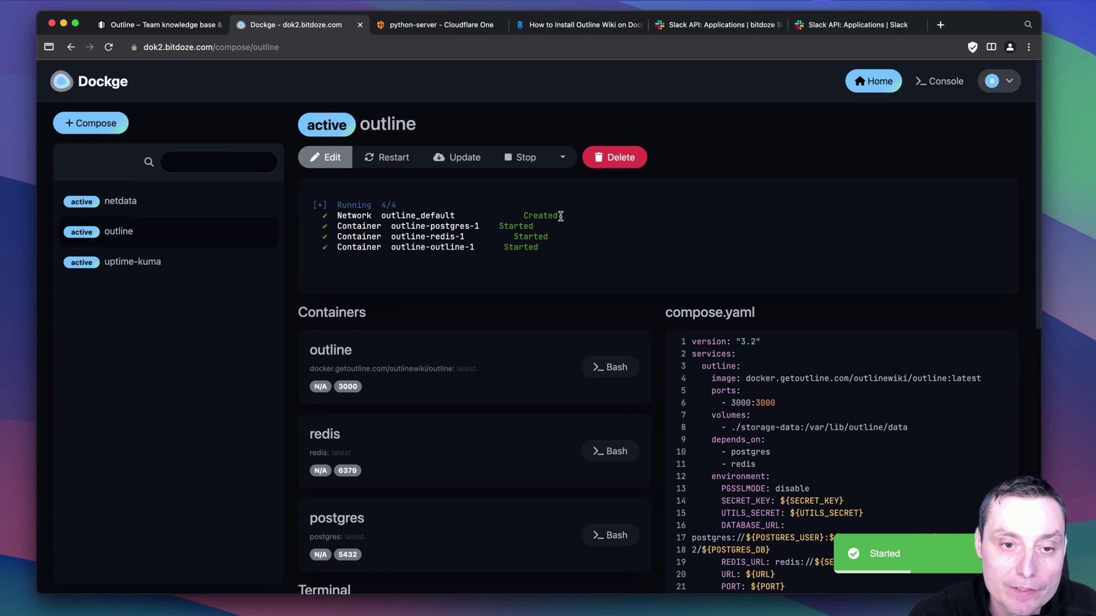
scroll(561, 217, "down", 1)
scroll(560, 217, "down", 4)
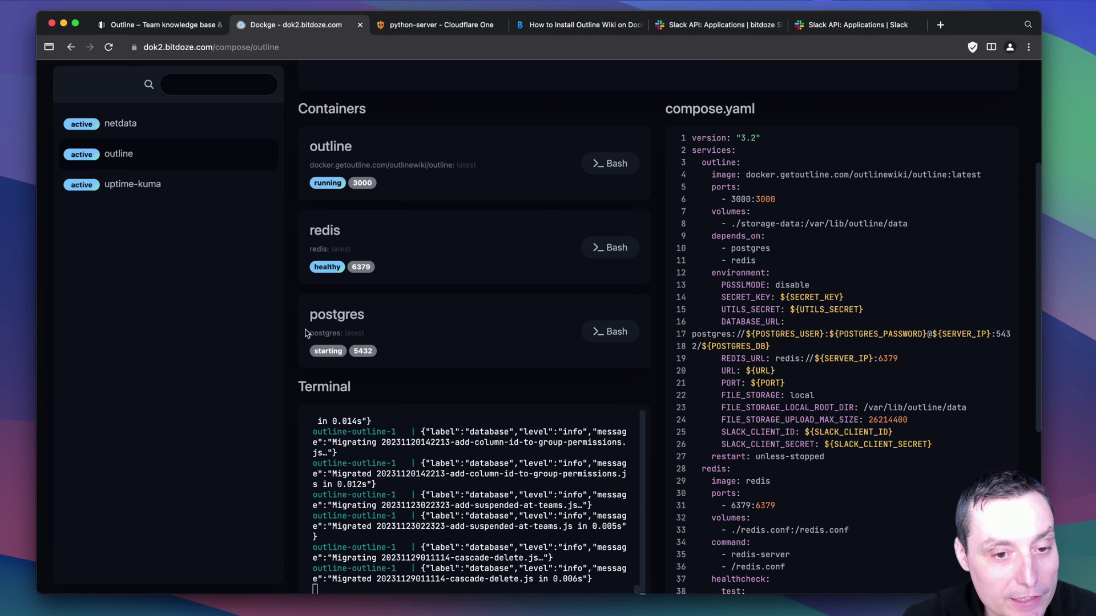
Read the guide's section 5 on running chown 1001 ./storage-data for image uploads.
left_click(581, 27)
scroll(543, 226, "down", 2)
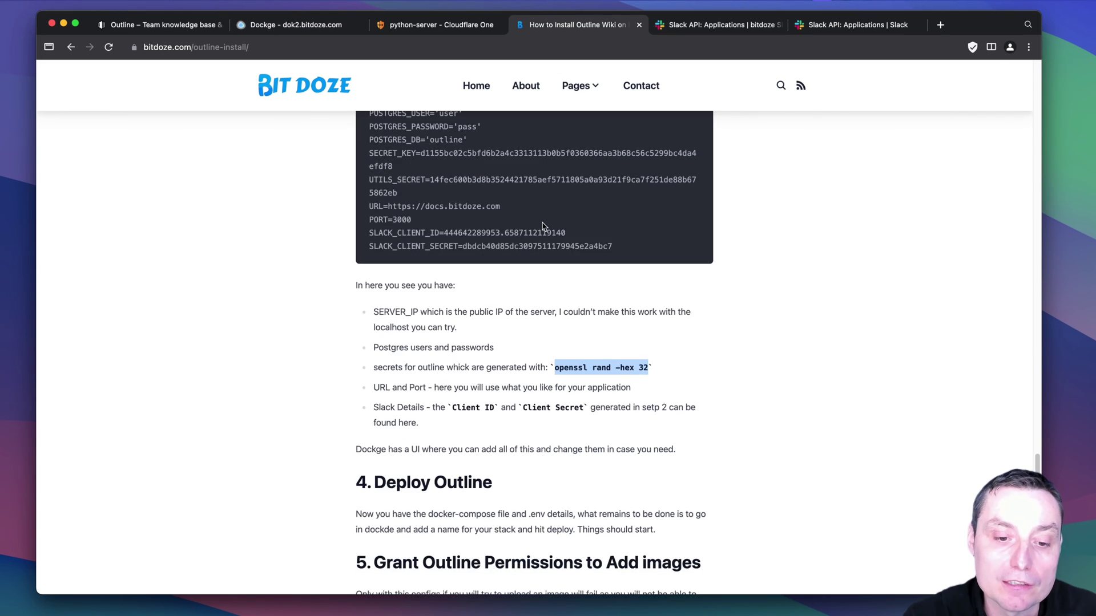
scroll(542, 226, "down", 5)
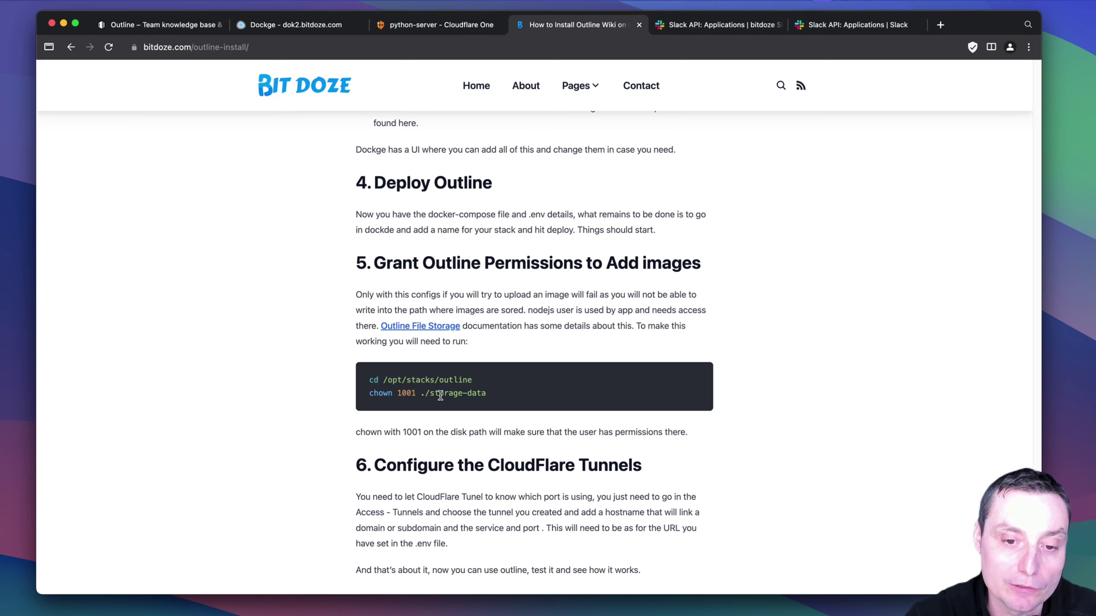
left_click(285, 26)
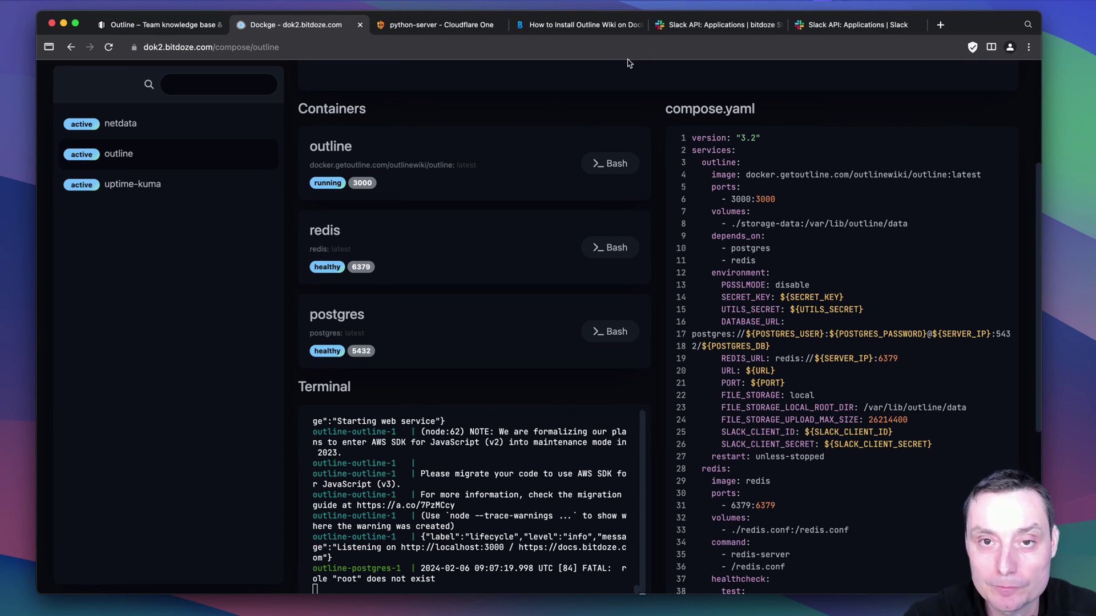
left_click(587, 25)
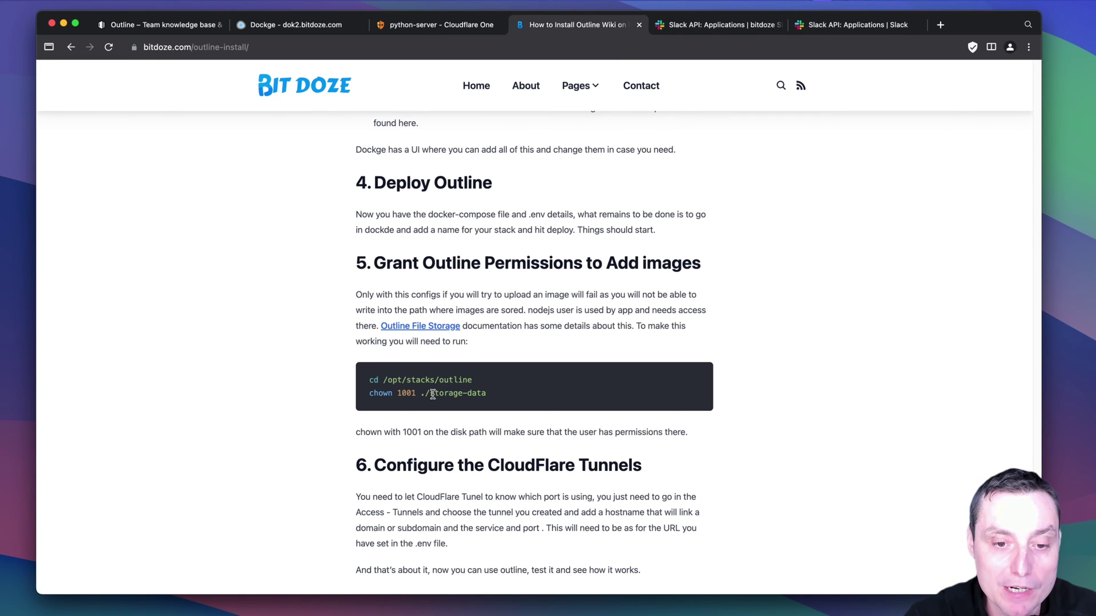
scroll(465, 394, "down", 1)
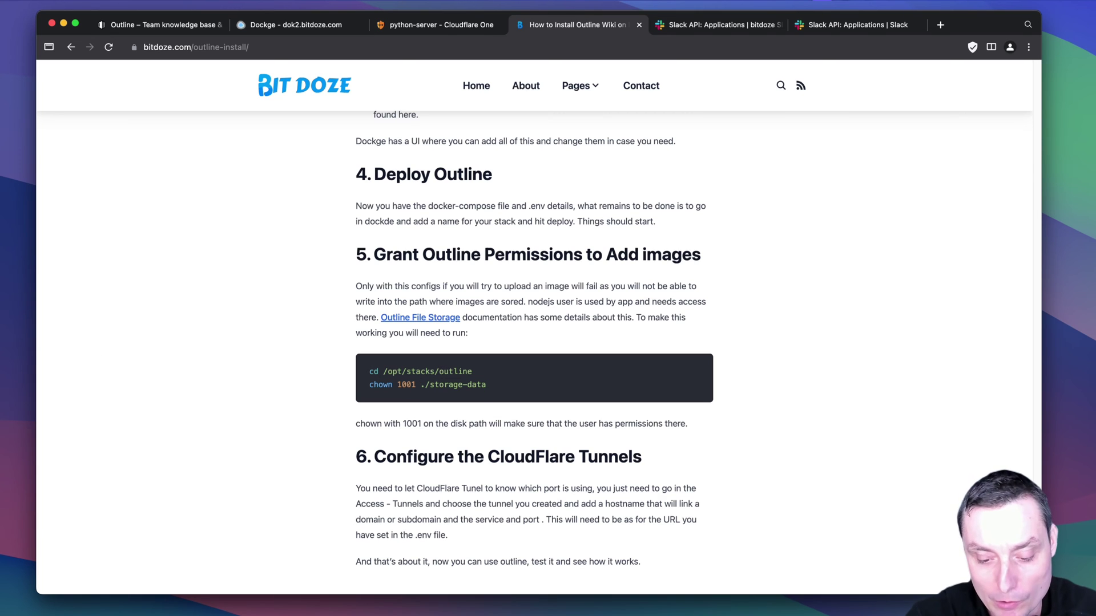
key("super+Tab")
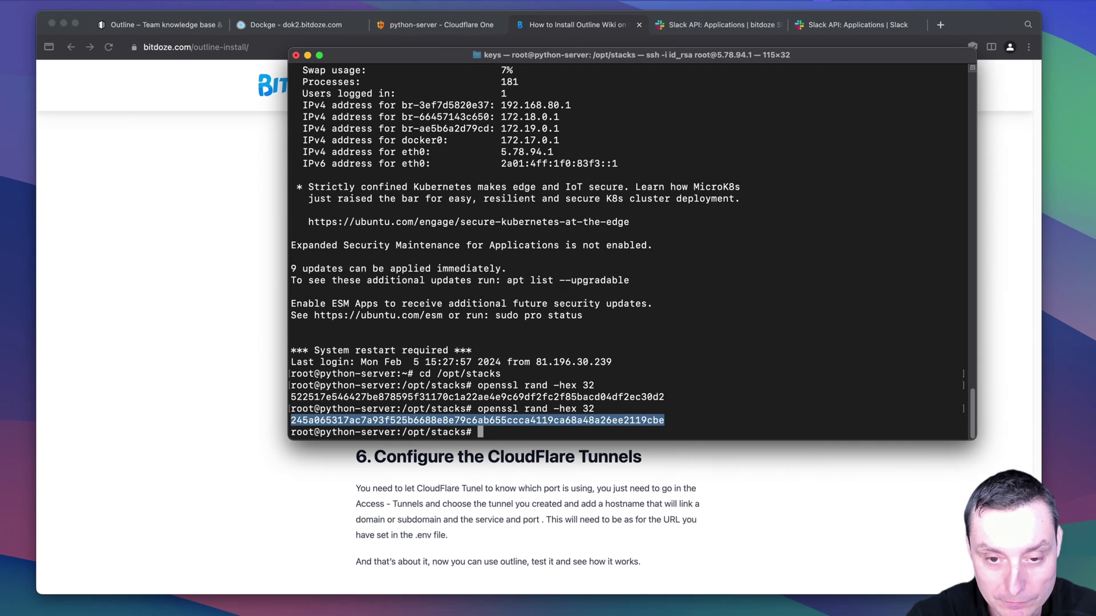
Check the current directory with pwd and ls -ltr, then move into the outline stack folder.
left_click(496, 428)
type("pwd")
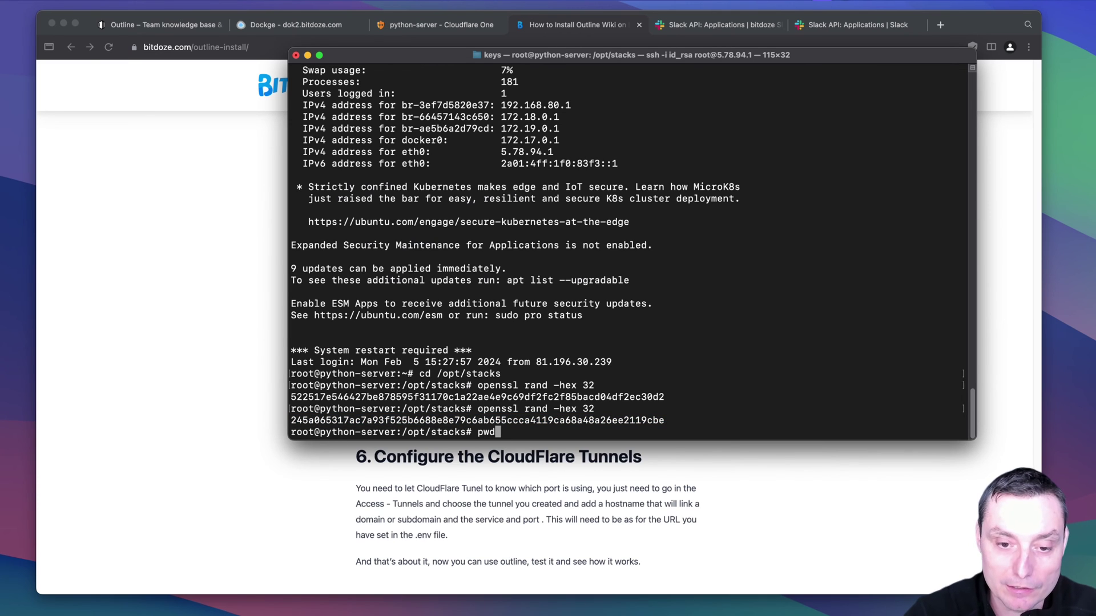
key("Return")
type("ls -ltr")
key("Return")
type("cd")
double_click(551, 420)
type("outline")
key("Return")
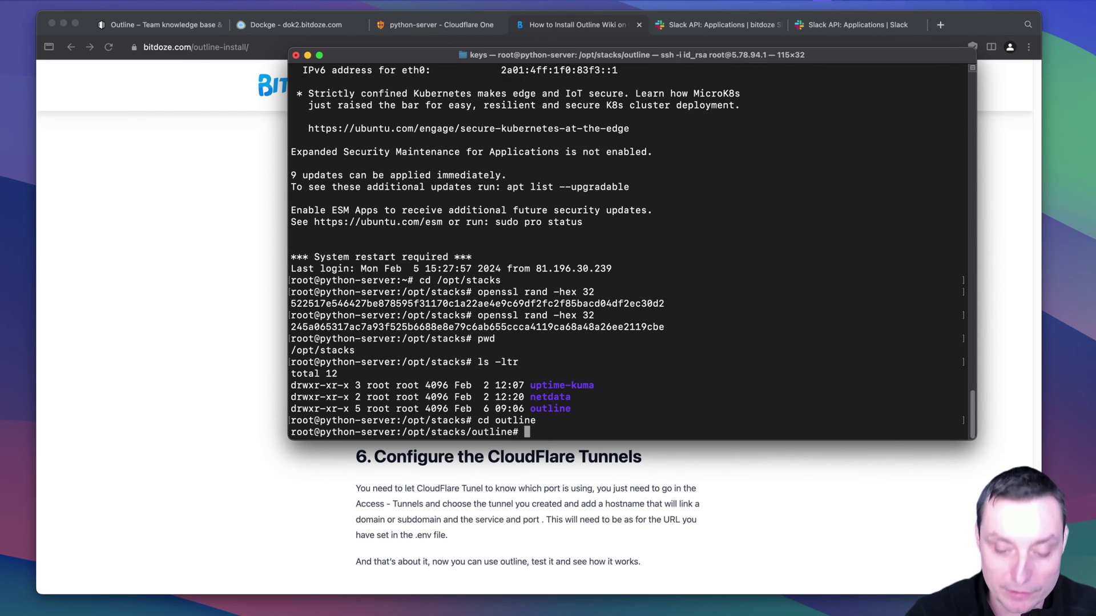
type("ls -ltr")
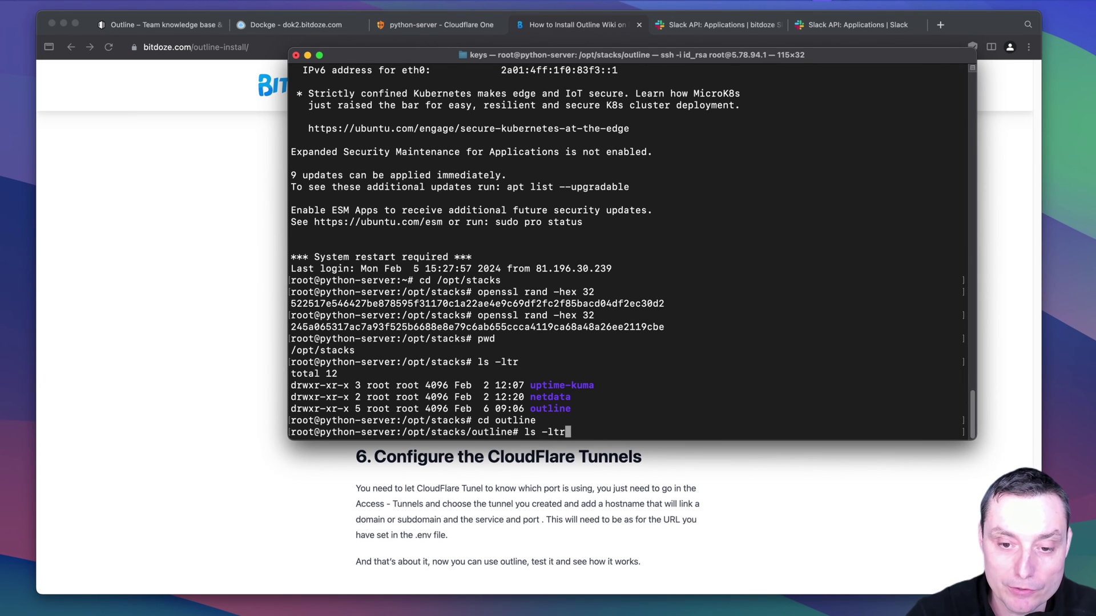
key("Return")
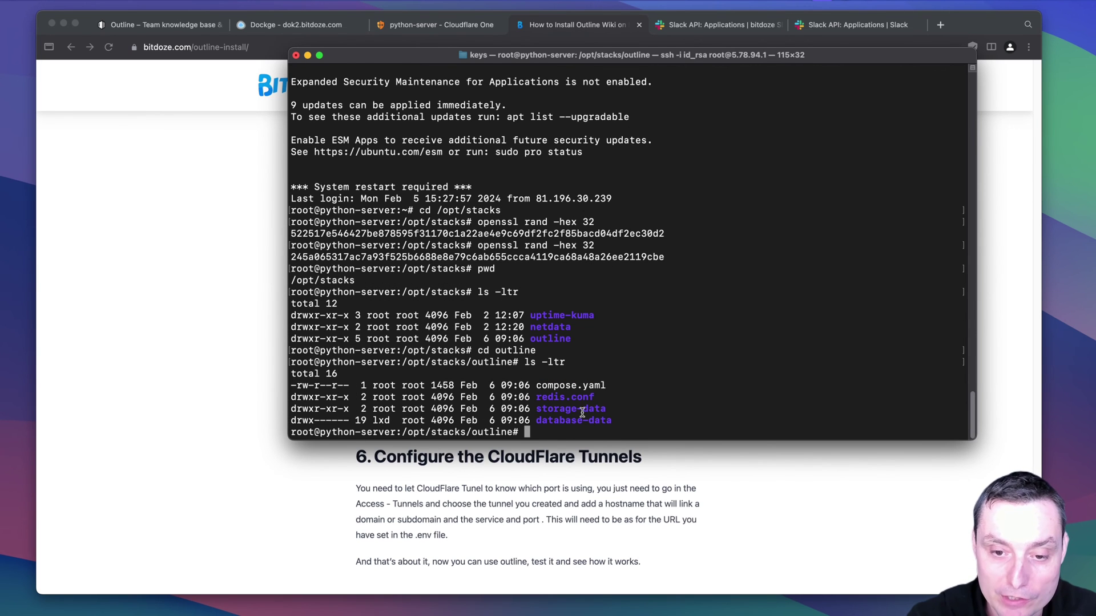
Run the guide's chown 1001 ./storage-data command and confirm storage-data is now owned by 1001.
left_click(480, 505)
left_click_drag(485, 385, 366, 389)
key("super+c")
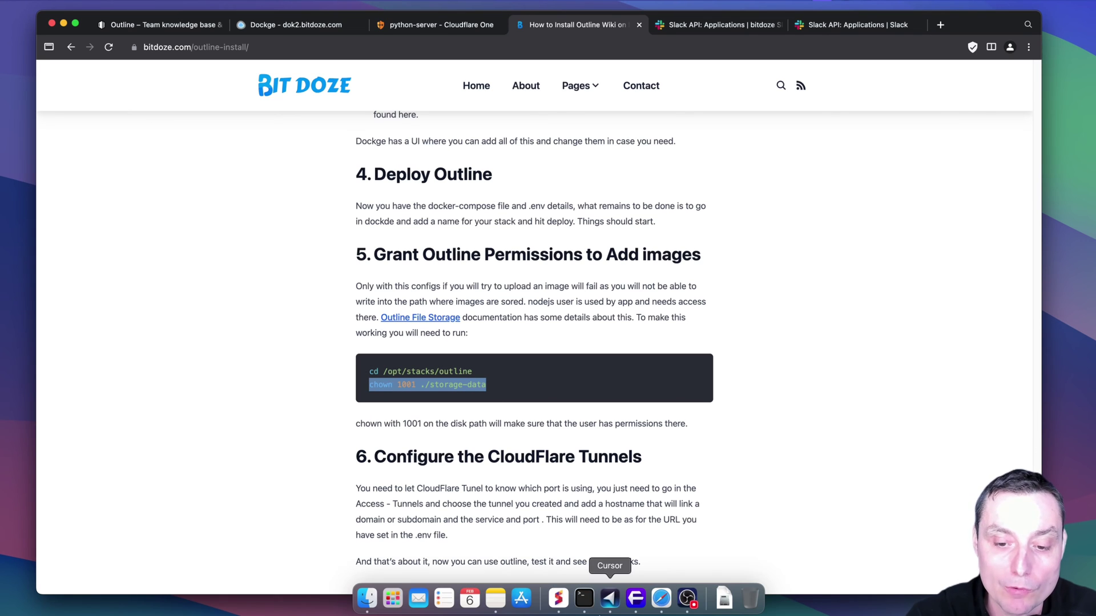
left_click(584, 598)
key("super+v")
key("Return")
type("ls -ltr")
key("Return")
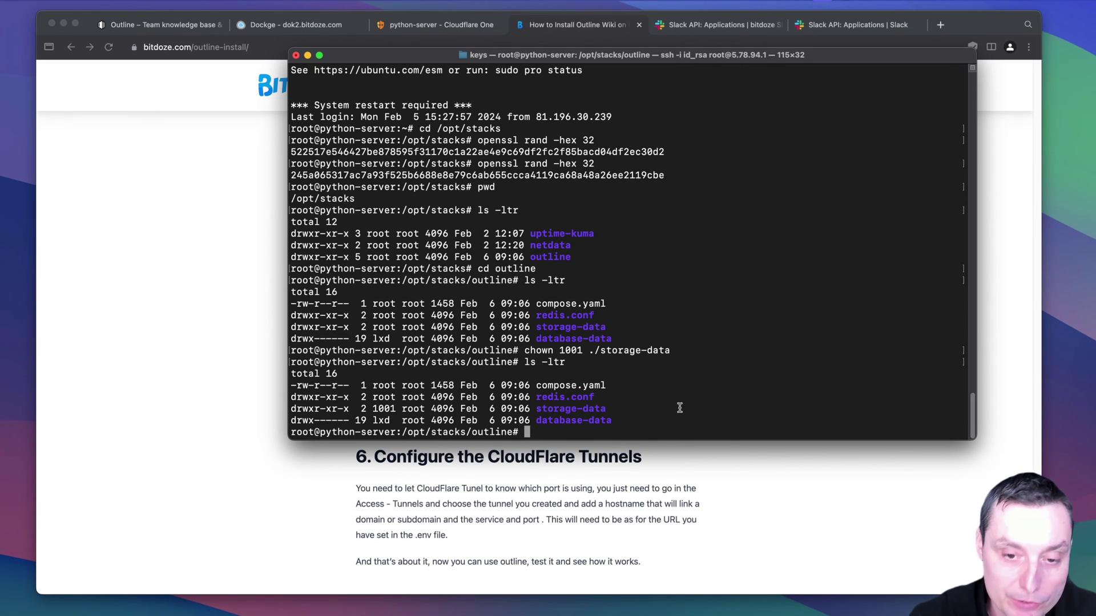
left_click_drag(373, 410, 605, 411)
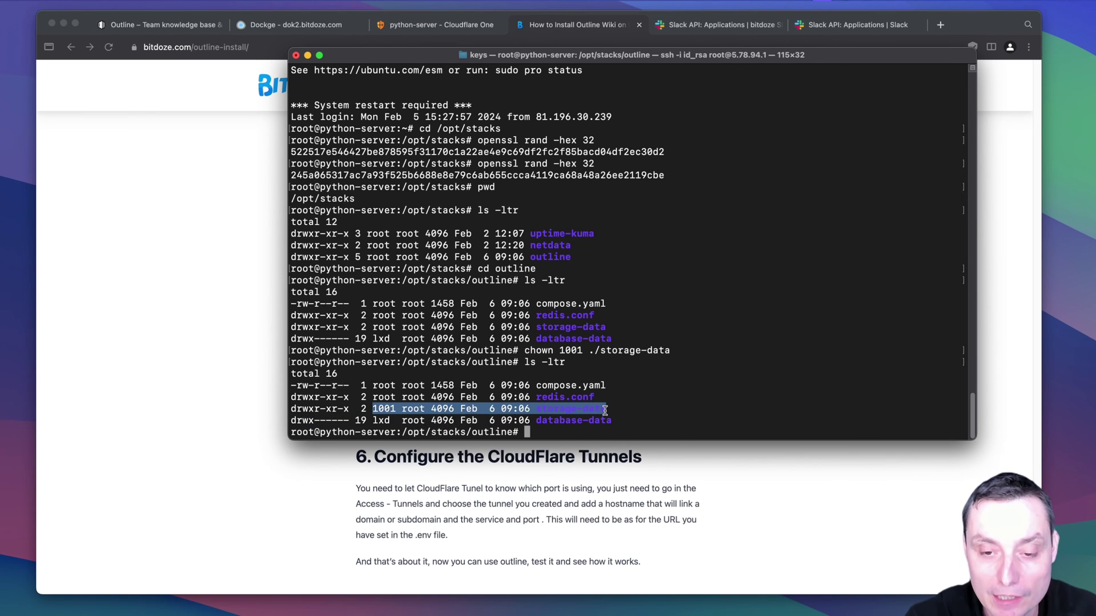
left_click(540, 510)
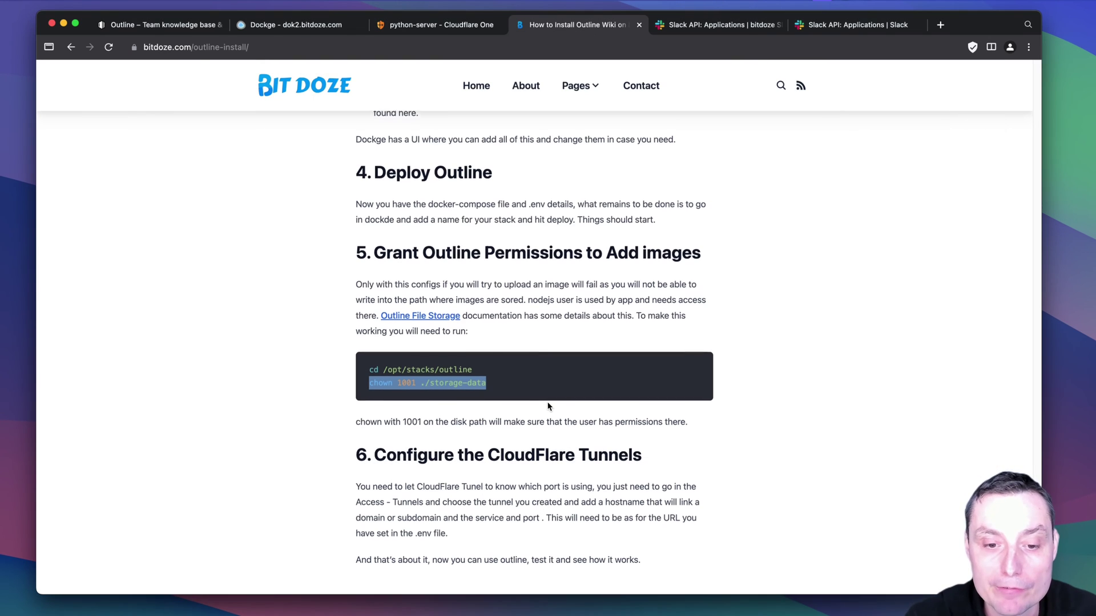
Read the guide's Cloudflare tunnel section, then view the python-server tunnel's Public Hostname list.
scroll(546, 400, "down", 1)
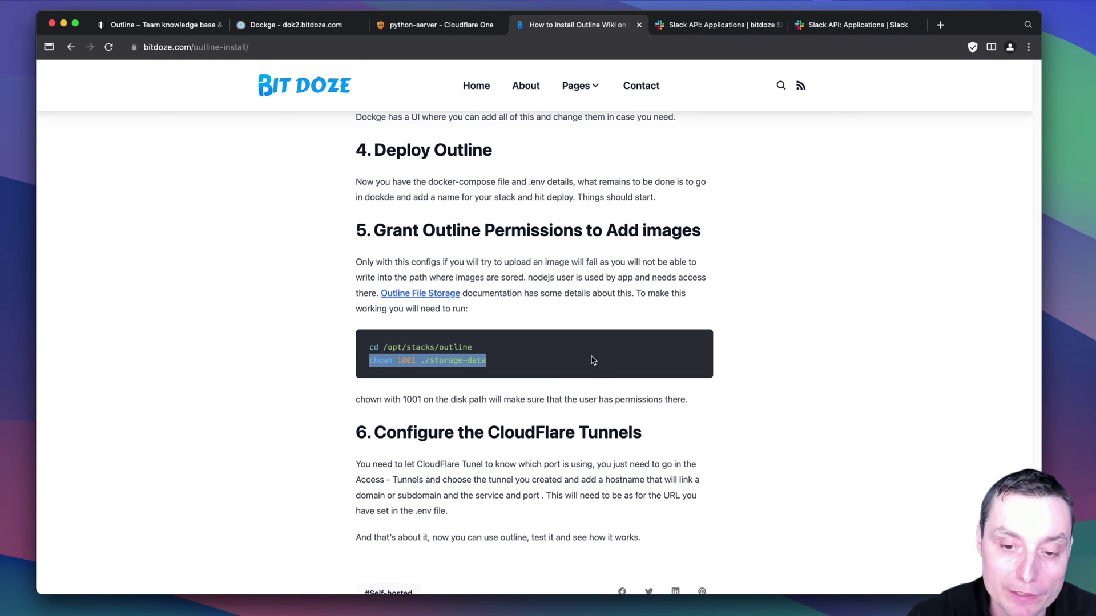
scroll(598, 380, "down", 1)
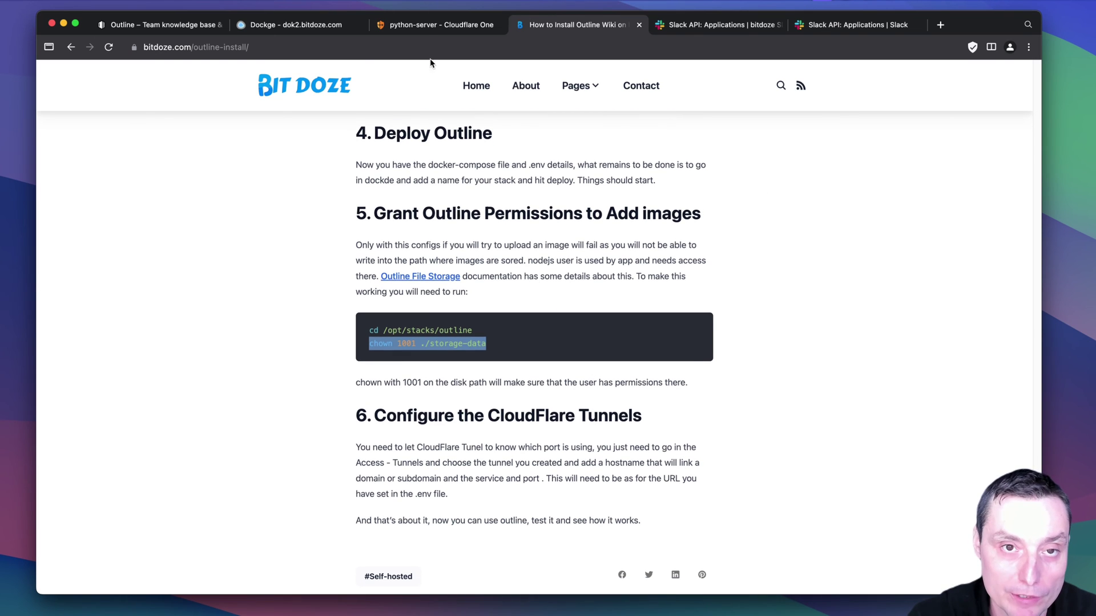
left_click(429, 28)
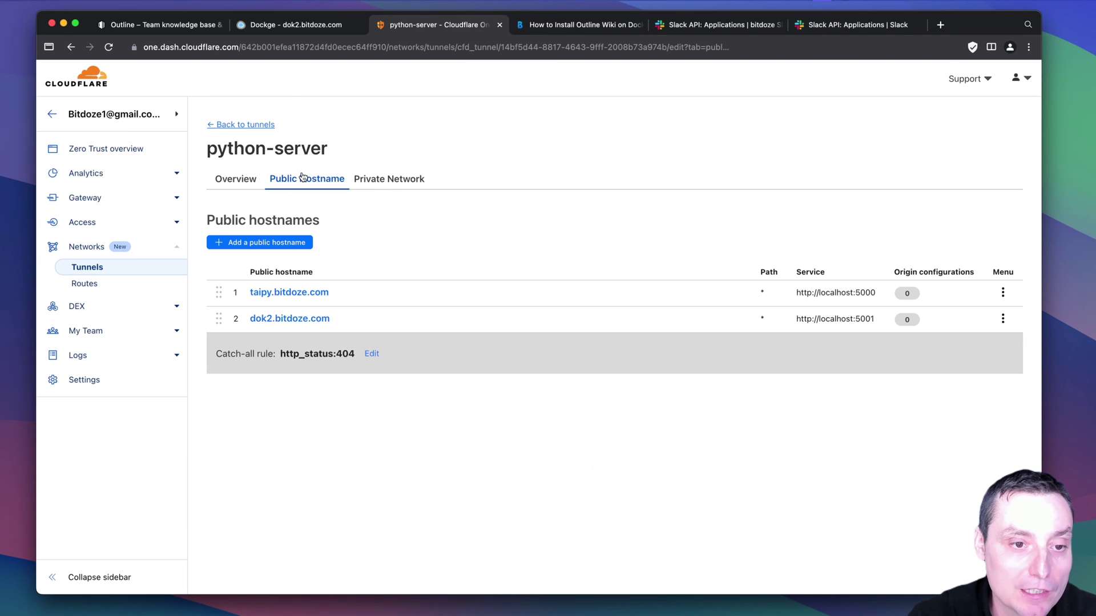
Add a public hostname with subdomain docks, domain bitdoze.com and service type HTTP.
left_click(260, 244)
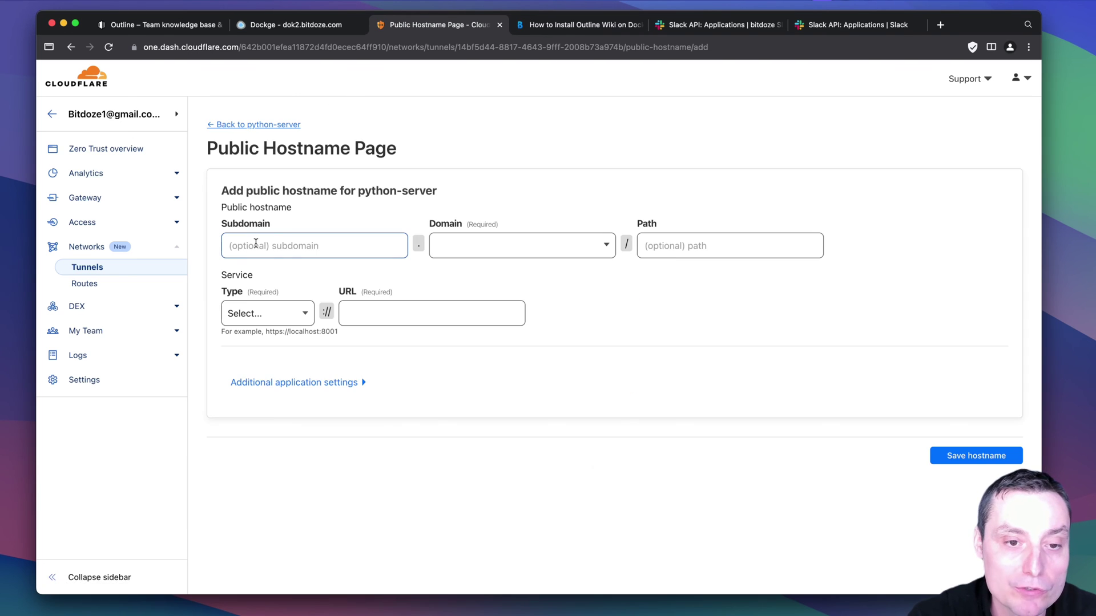
left_click(270, 247)
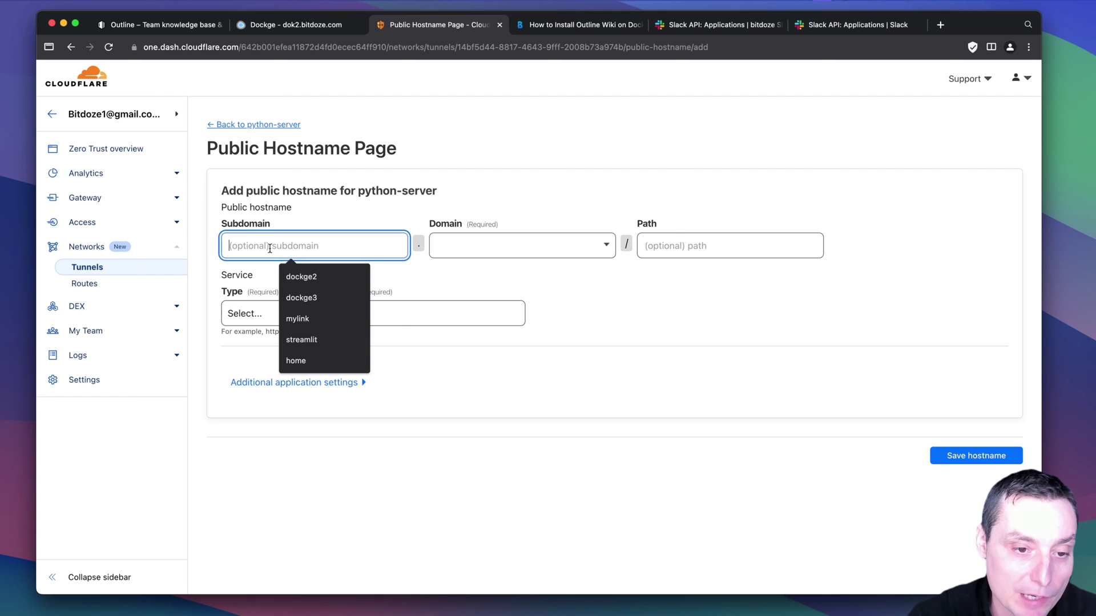
type("do")
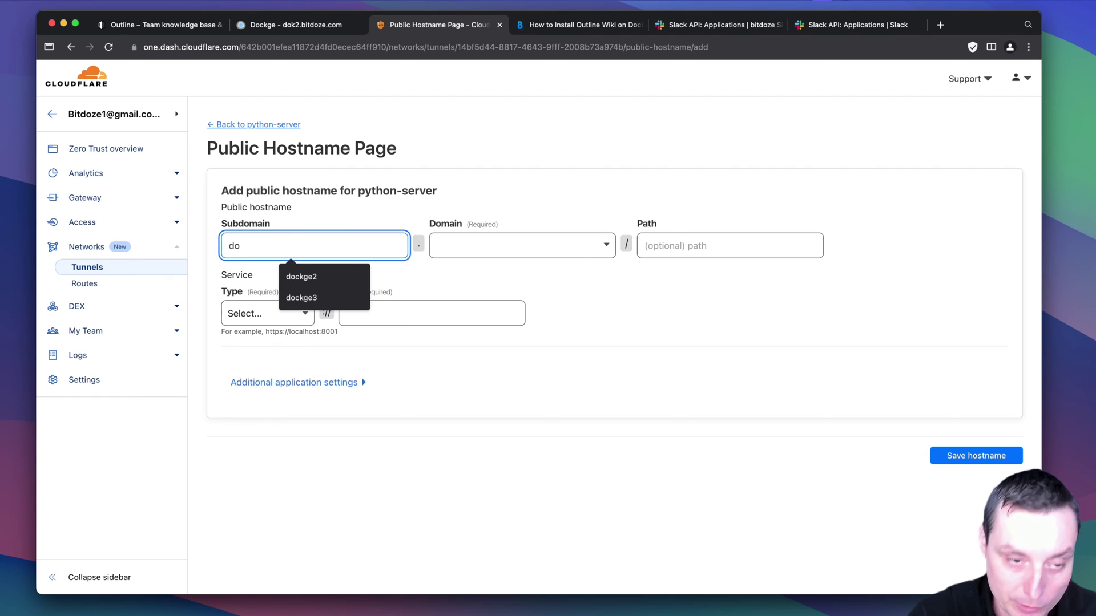
type("cks")
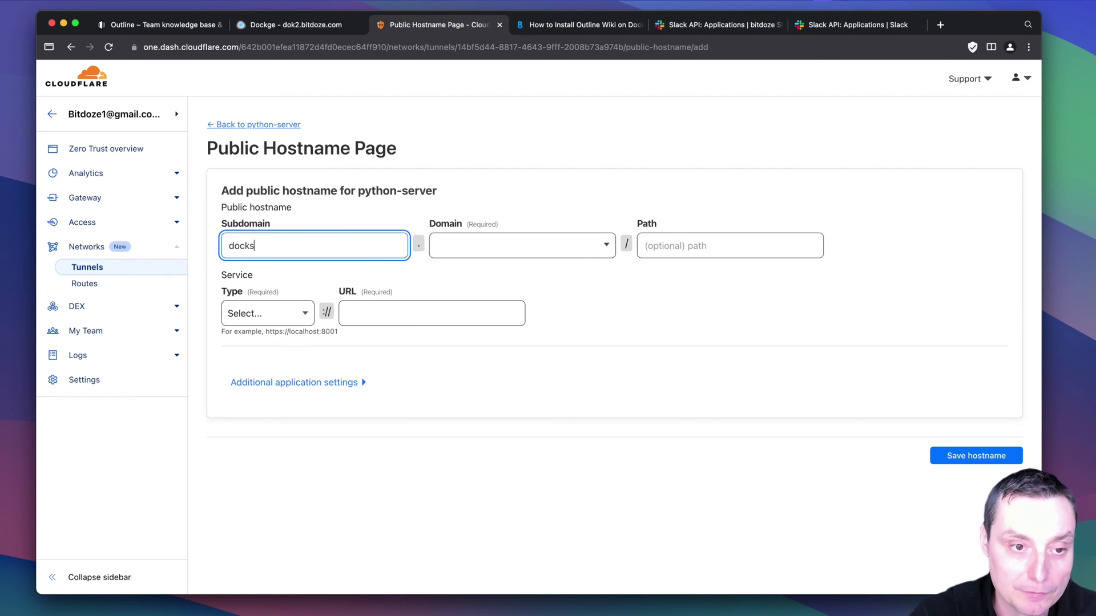
left_click(484, 251)
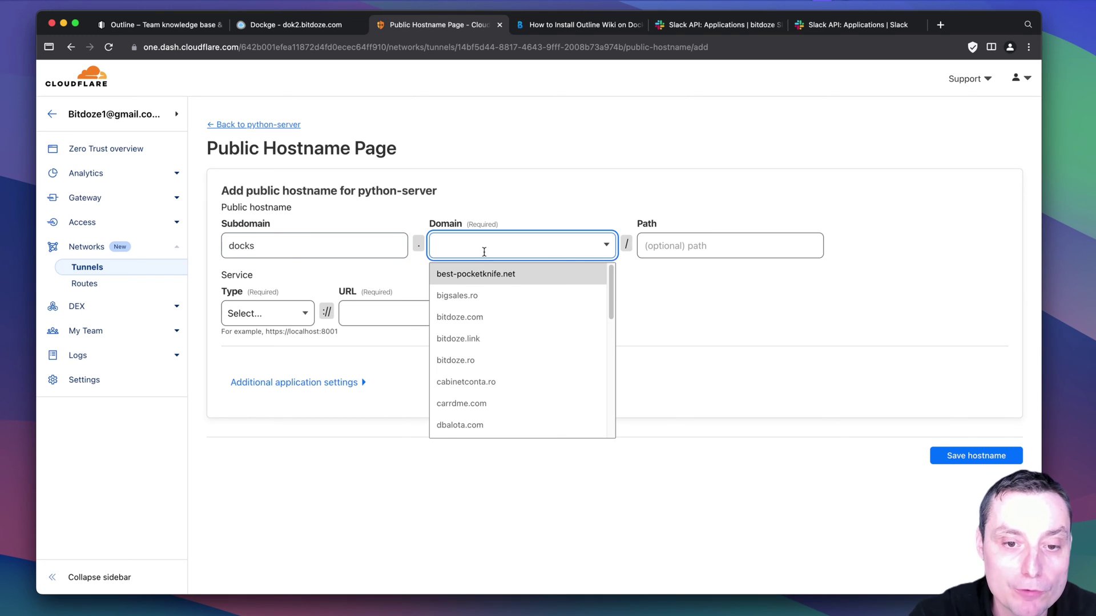
left_click(469, 311)
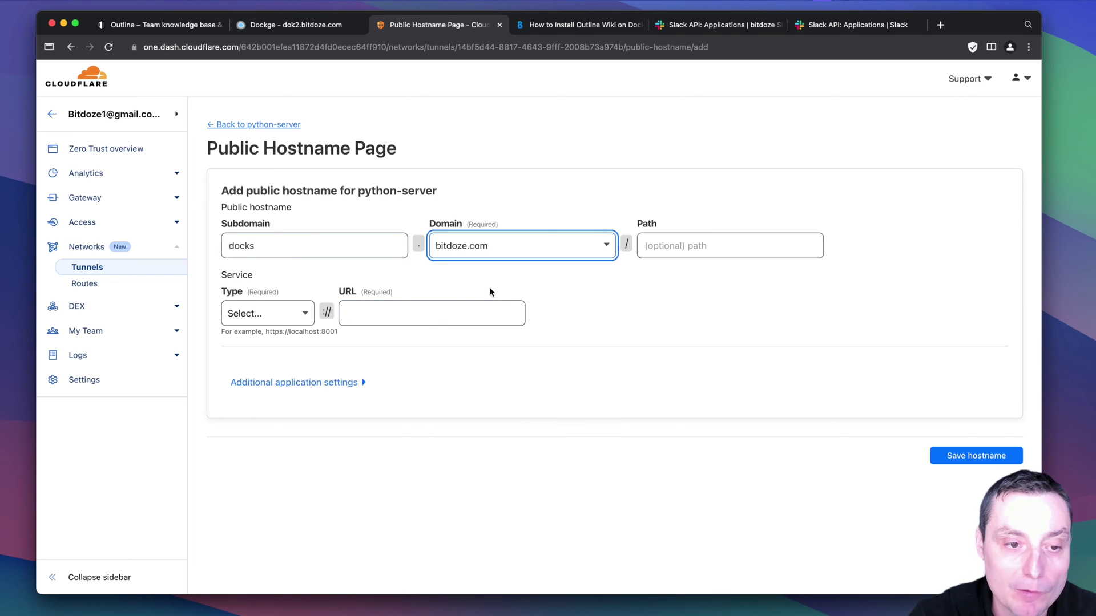
left_click(303, 314)
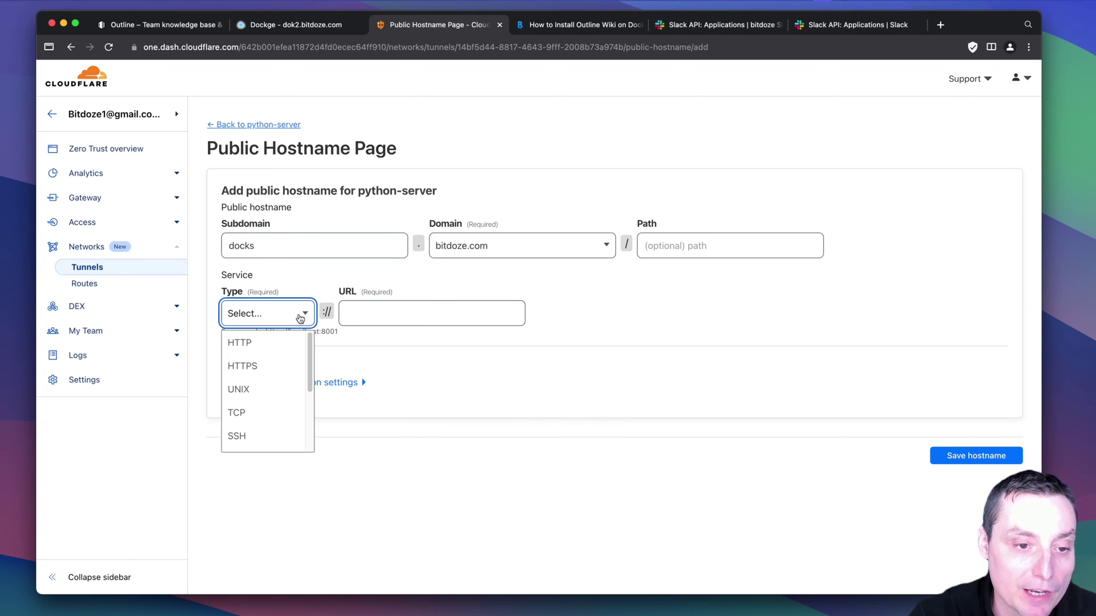
left_click(278, 344)
Set the service URL to the server IP 5.78.94.1:3000 and save the hostname.
left_click(357, 313)
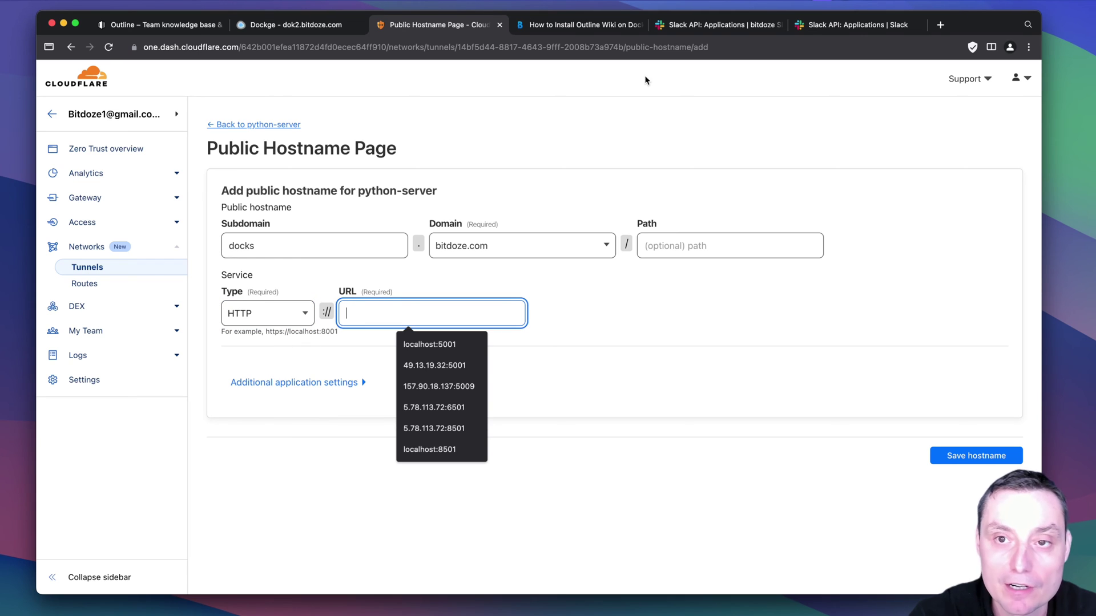
left_click(585, 30)
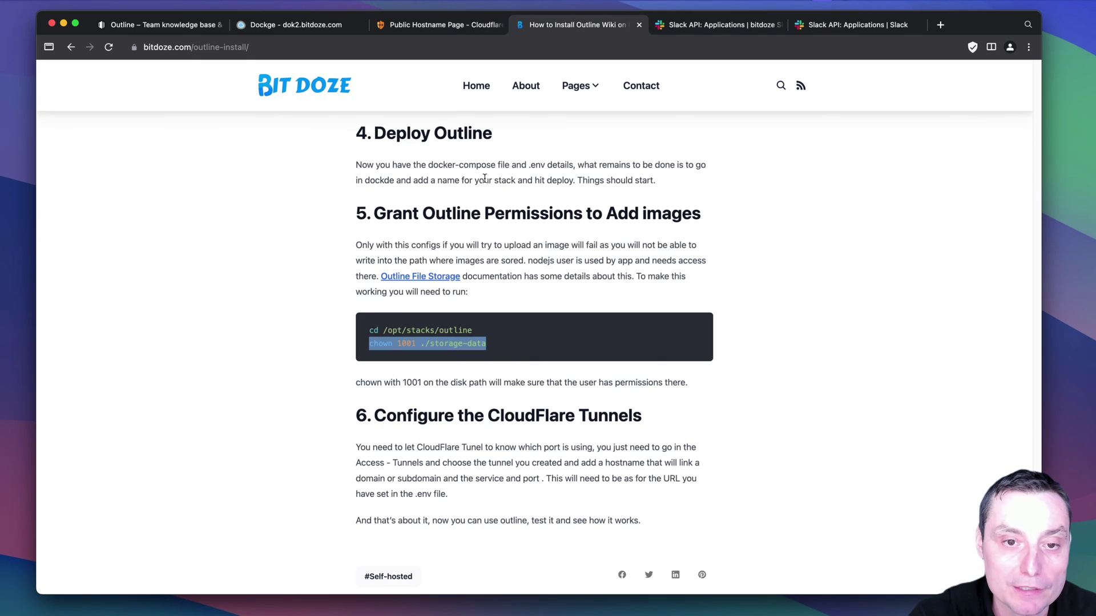
scroll(494, 206, "up", 5)
left_click_drag(459, 248, 415, 248)
key("super+c")
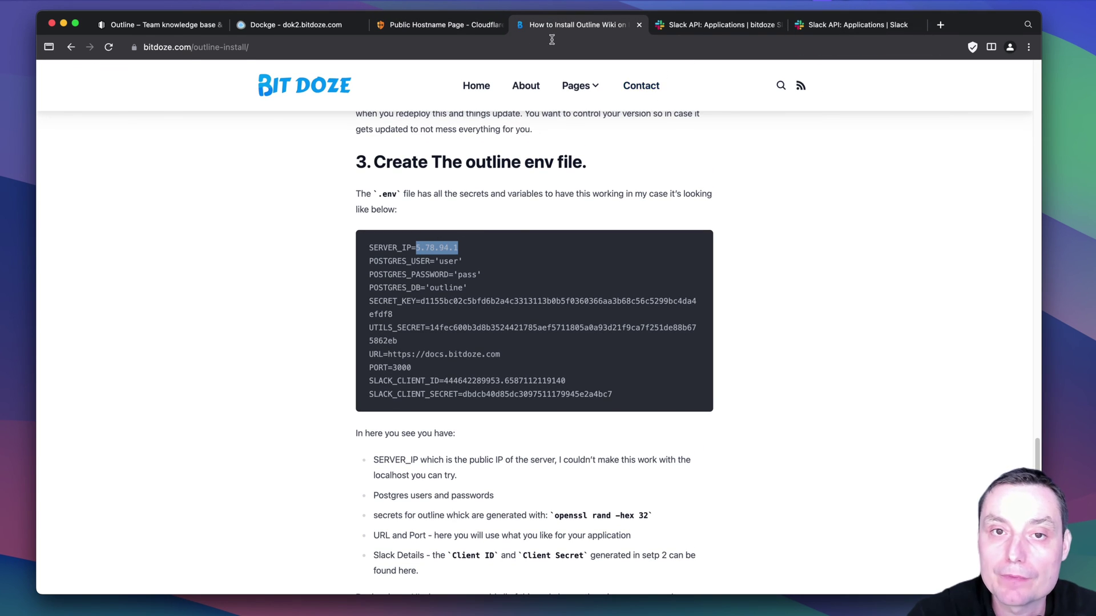
left_click(429, 28)
key("super+v")
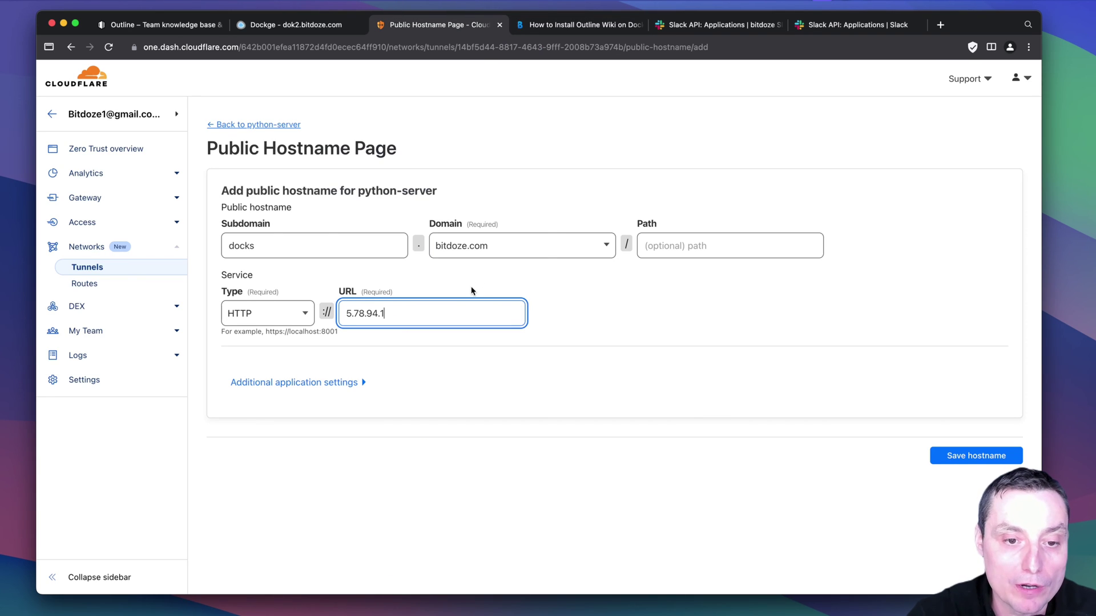
type(":3000")
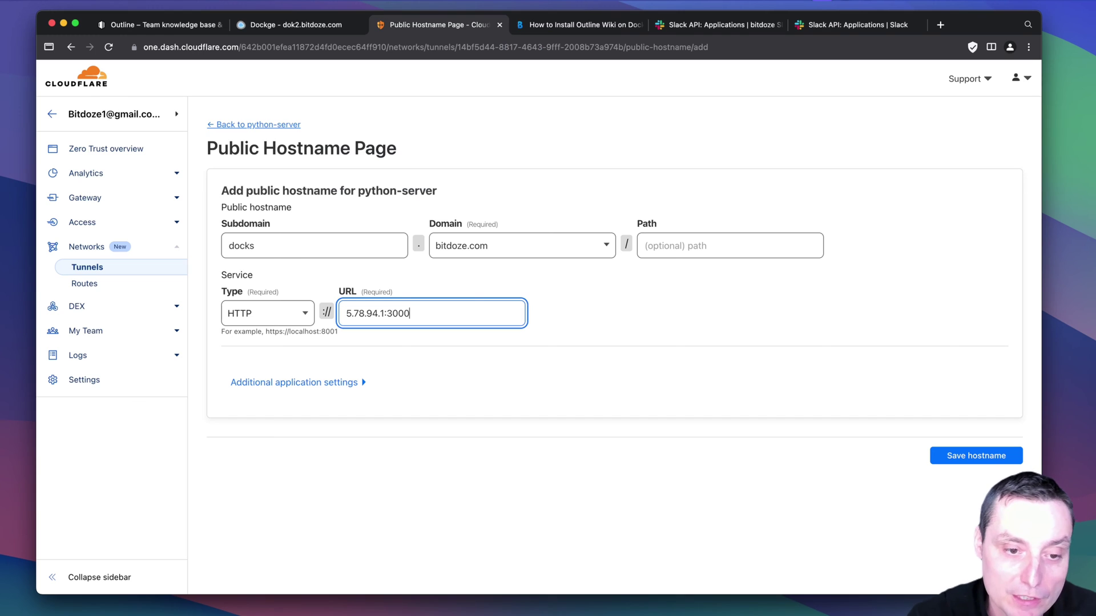
left_click(959, 455)
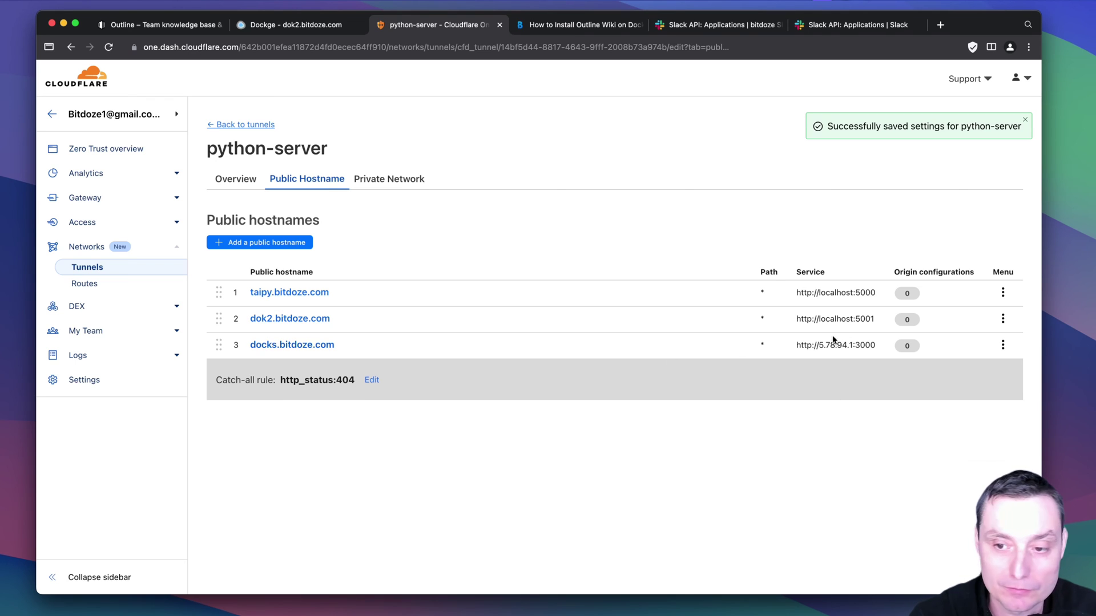
Edit the docks.bitdoze.com hostname, removing the extra 'k' so it reads docs.bitdoze.com, and save.
left_click(1003, 346)
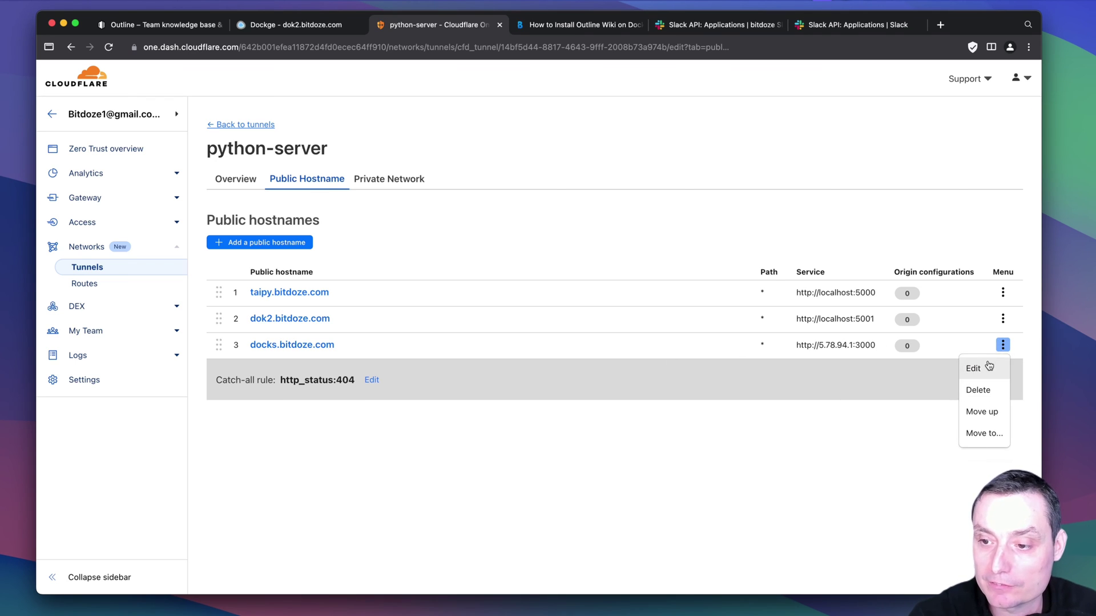
left_click(988, 362)
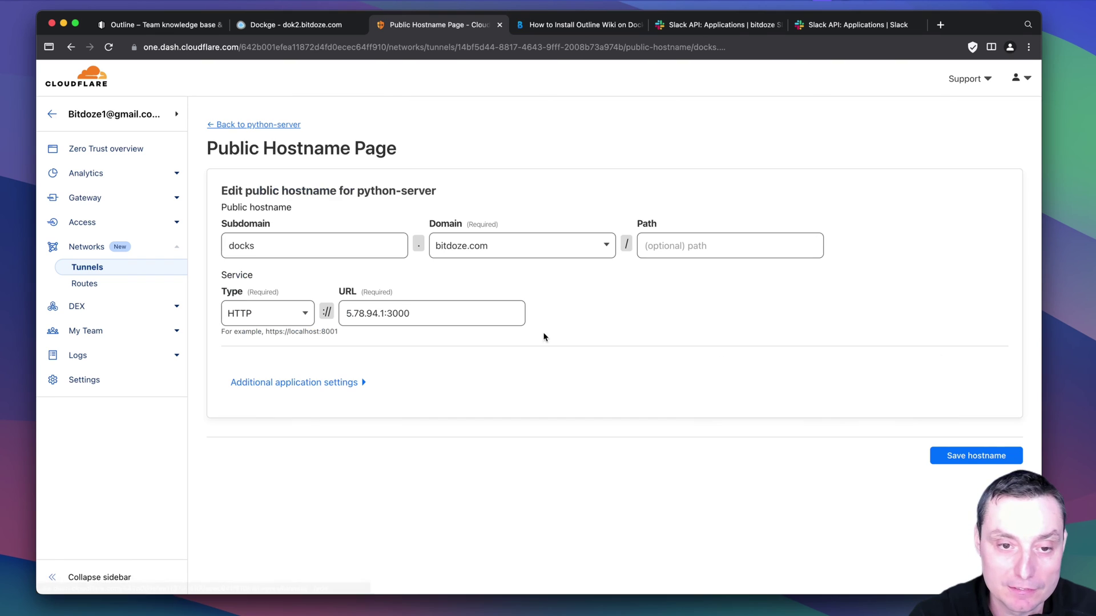
left_click(250, 248)
key("BackSpace")
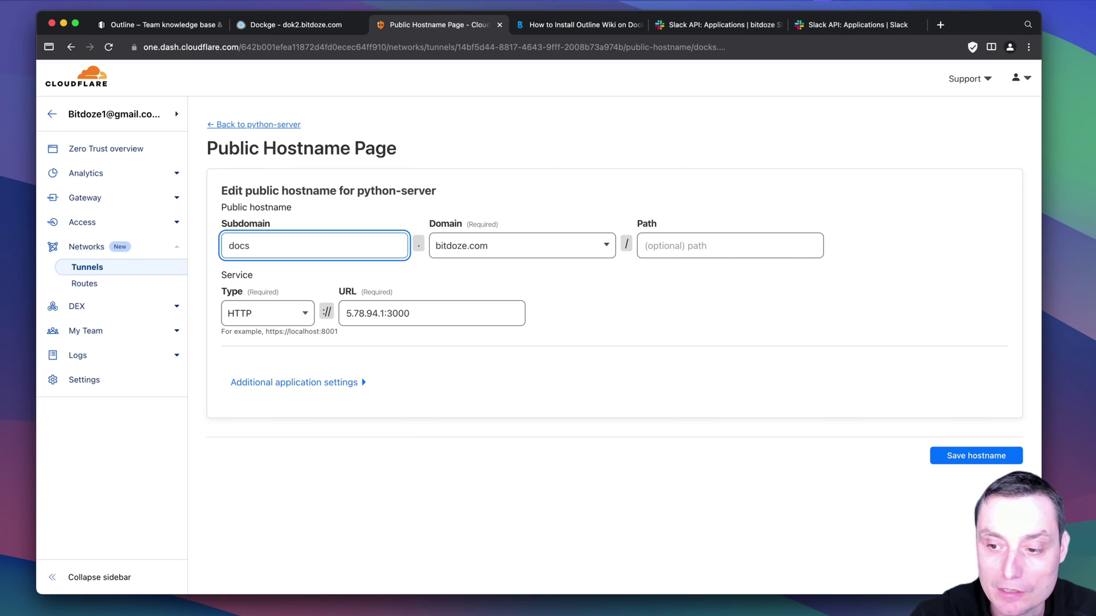
left_click(971, 464)
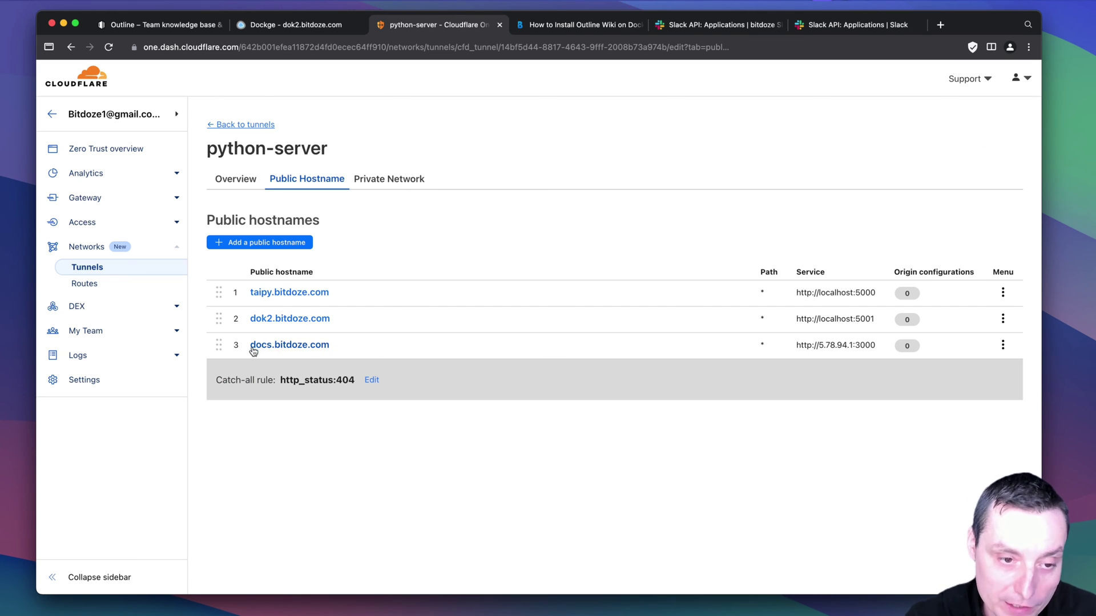
left_click_drag(250, 346, 330, 352)
key("super+c")
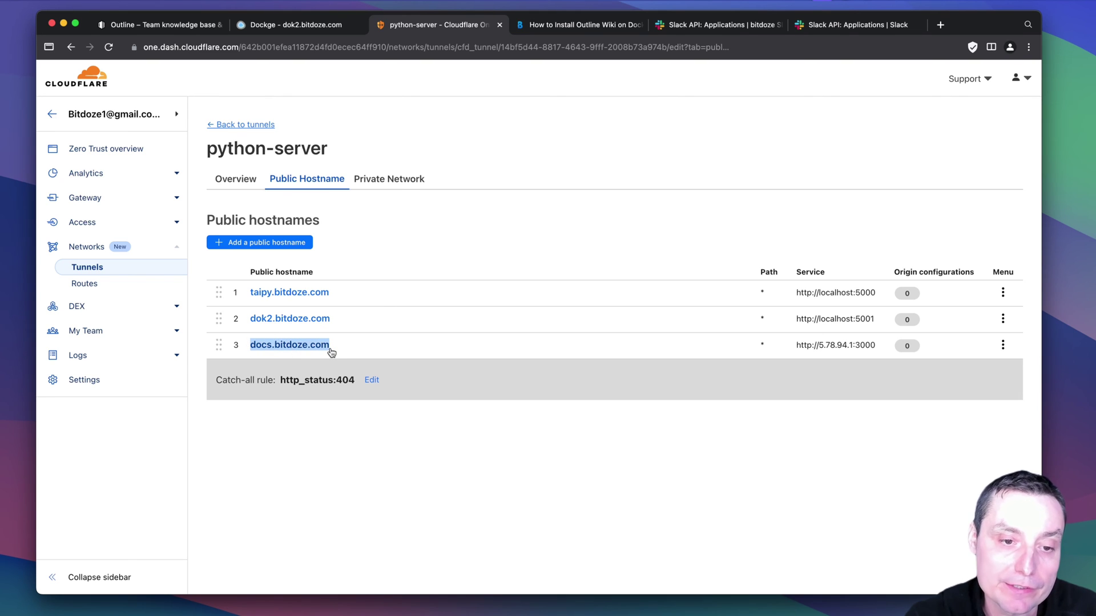
Load docs.bitdoze.com in a new Chrome incognito window.
left_click(1028, 47)
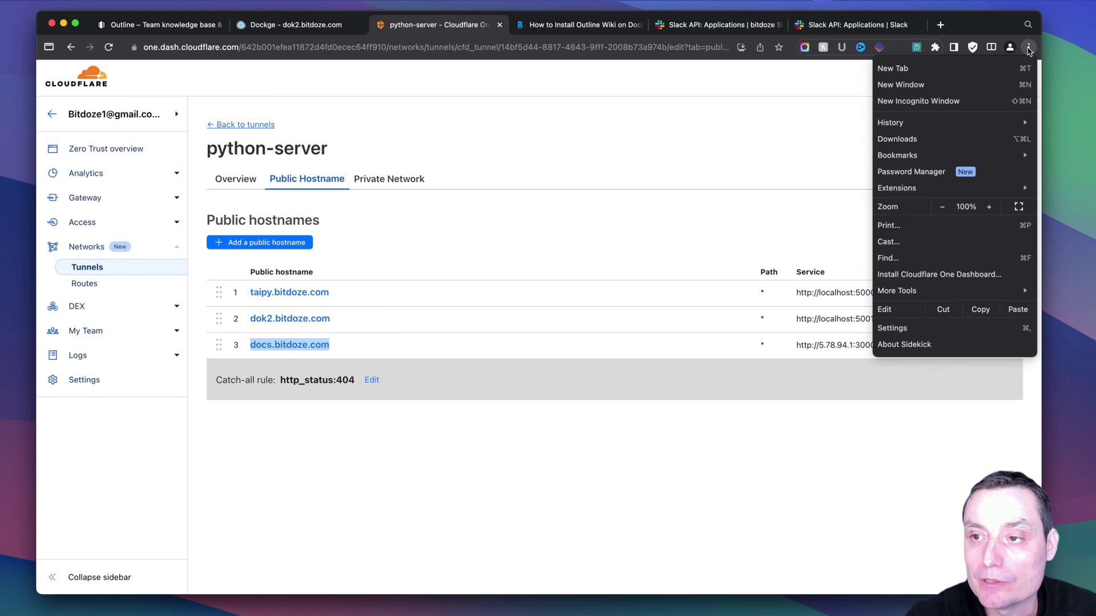
left_click(939, 100)
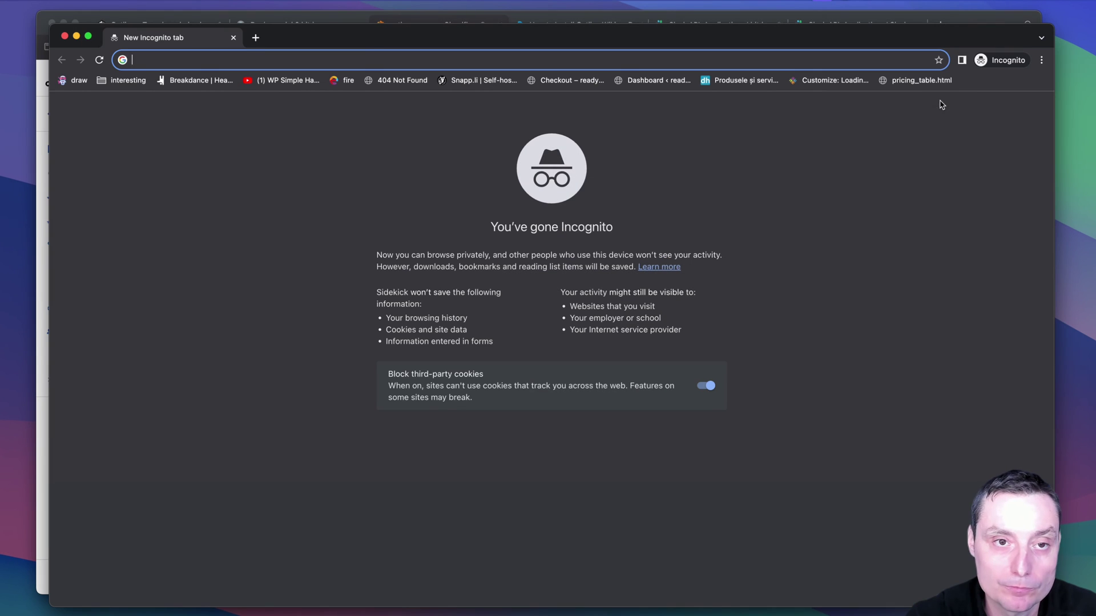
key("super+v")
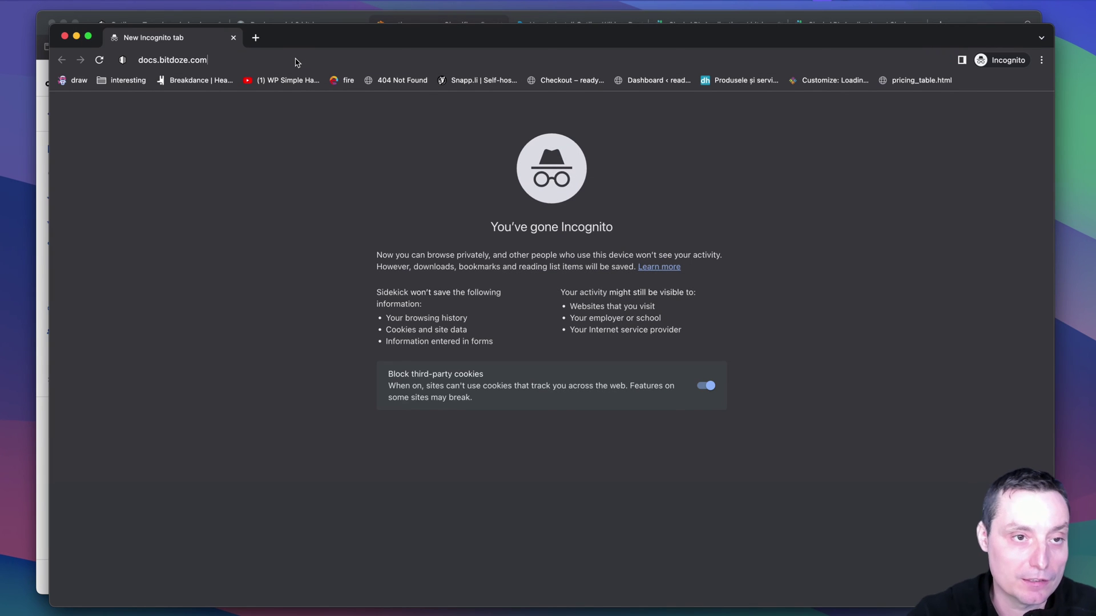
key("Return")
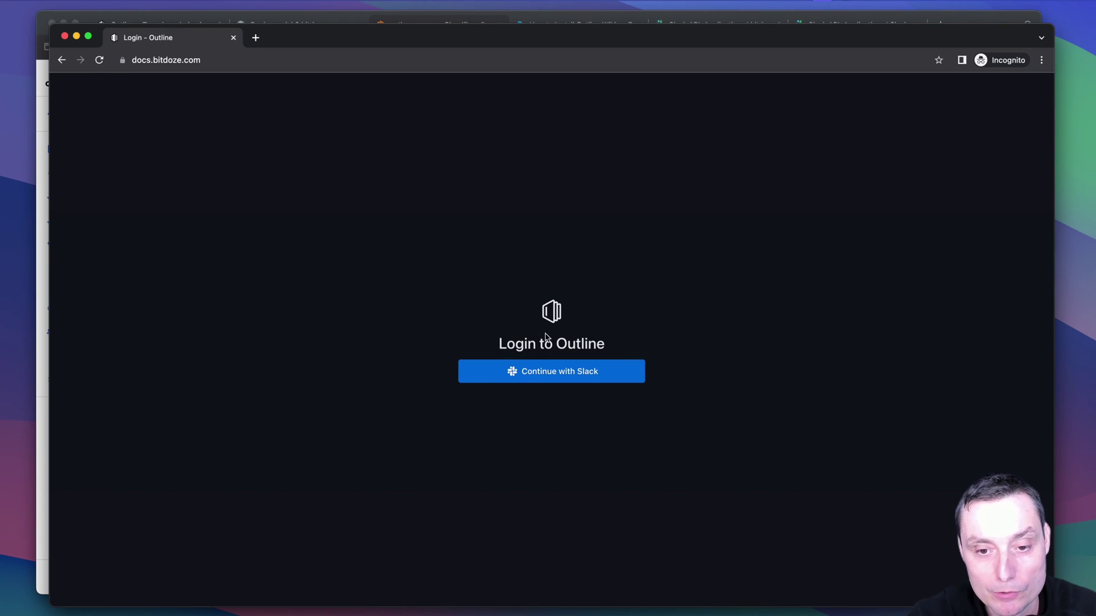
Log in to Outline with Slack via the bitdoze workspace and a Google account, allowing access.
left_click(562, 377)
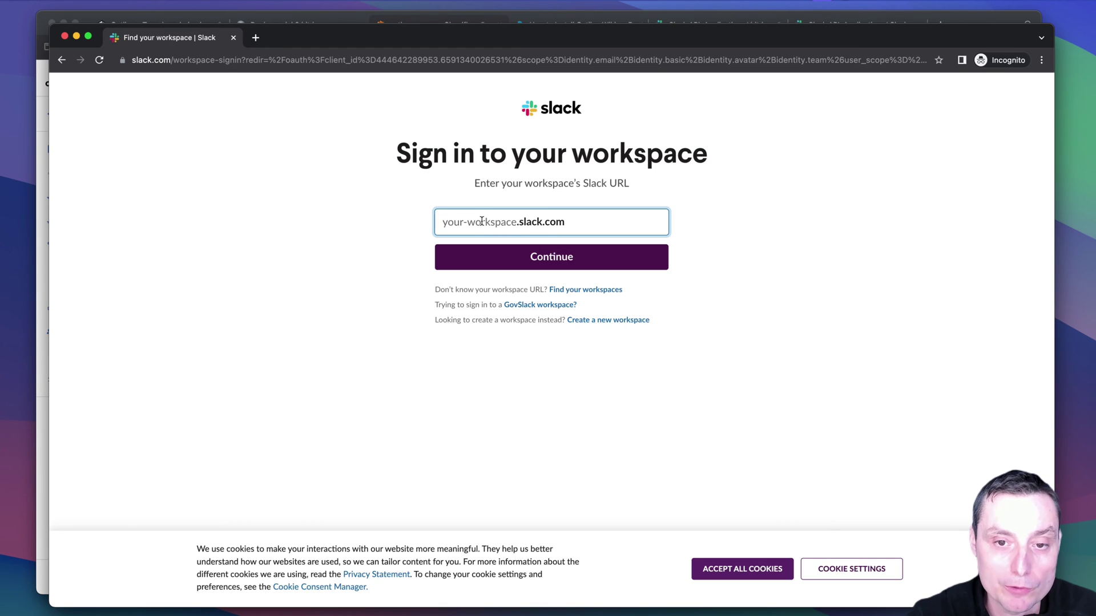
type("bitdoze")
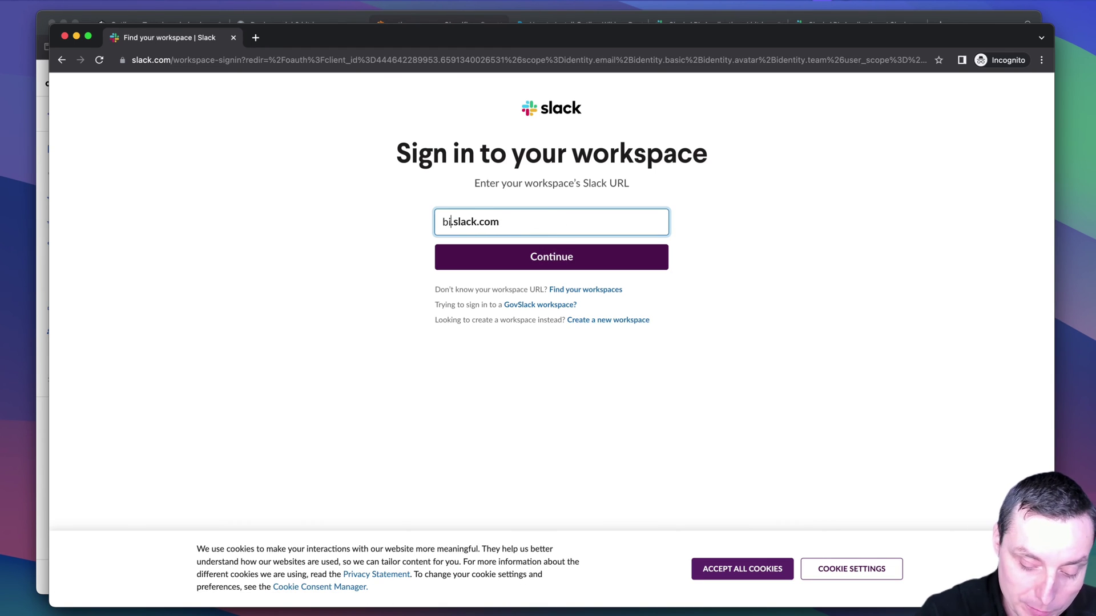
left_click(561, 255)
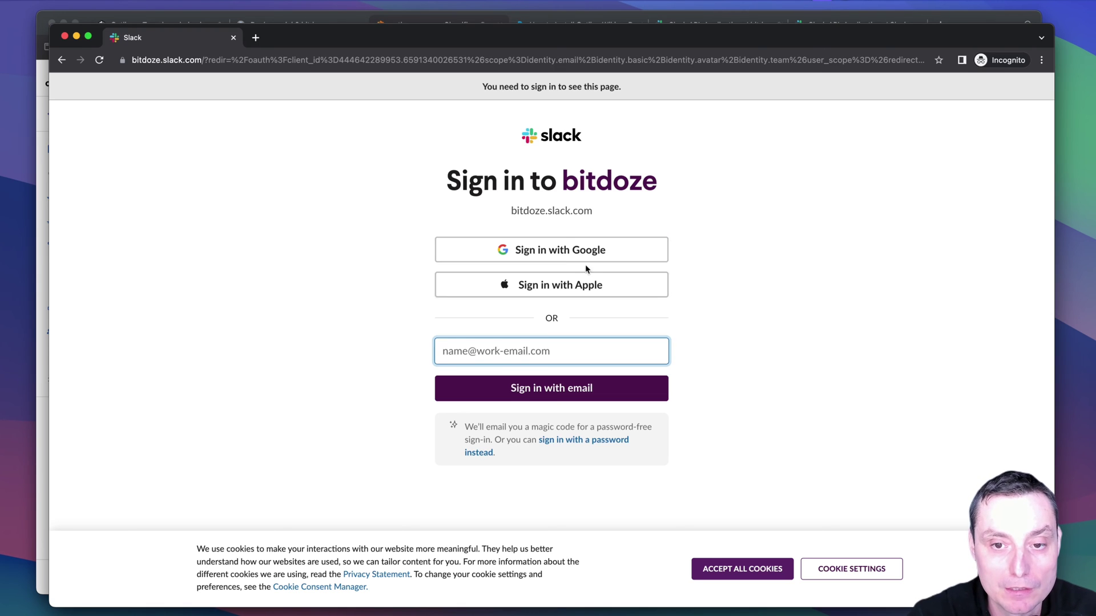
left_click(576, 253)
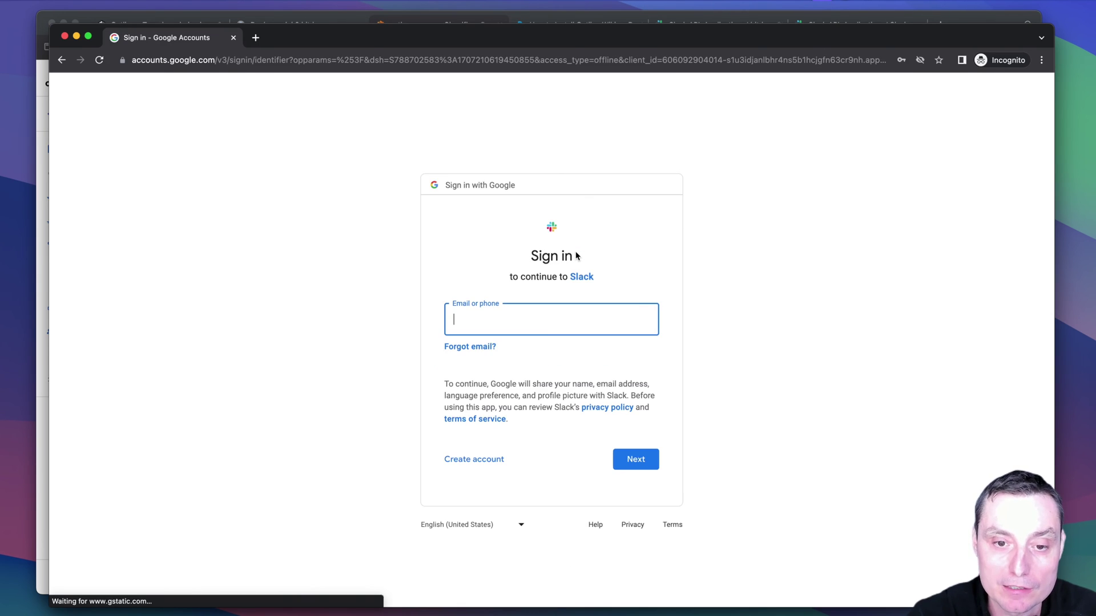
key("super+w")
left_click(558, 365)
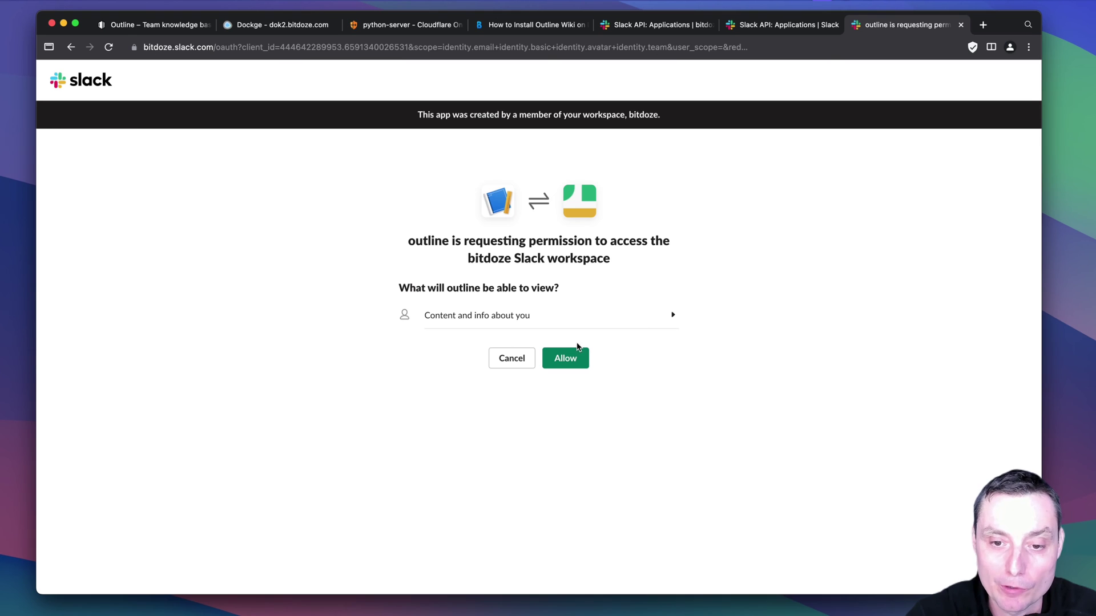
left_click(569, 362)
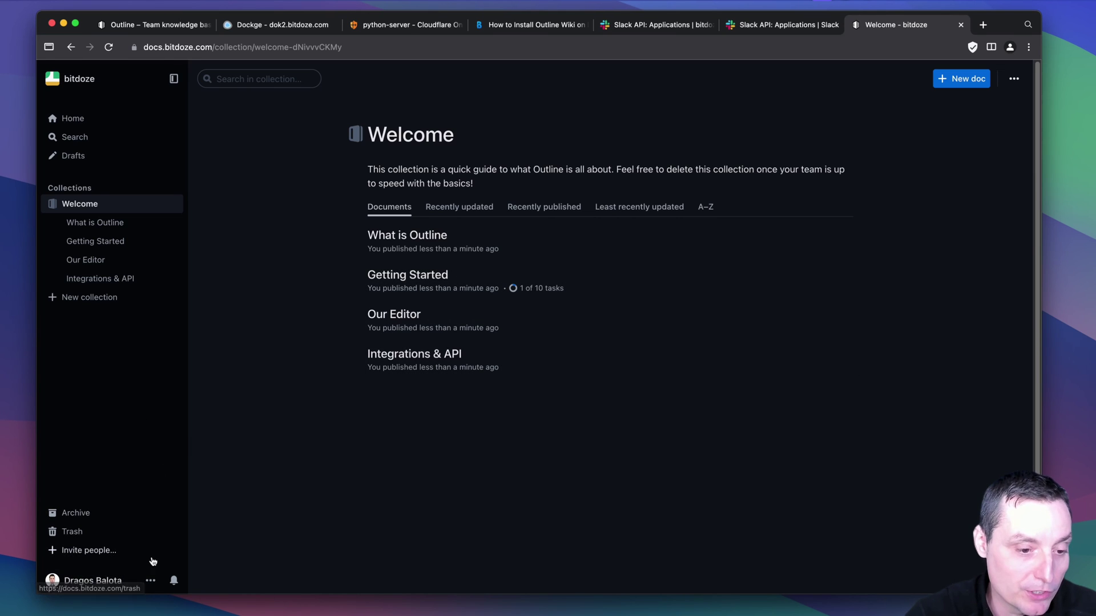
Switch Outline to the light theme from the account menu.
left_click(154, 583)
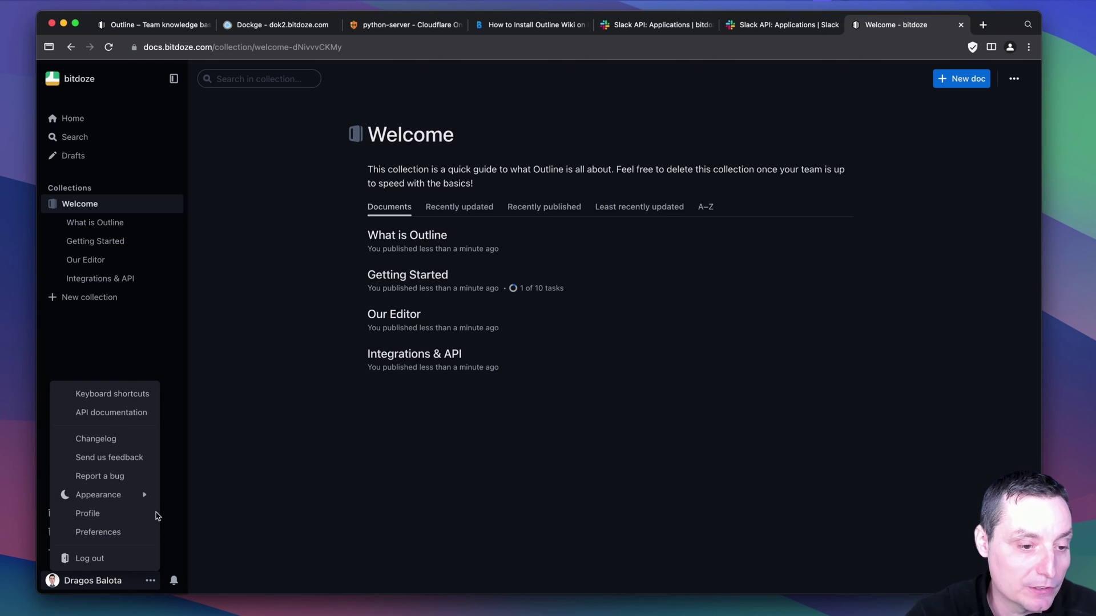
mouse_move(141, 500)
left_click(187, 498)
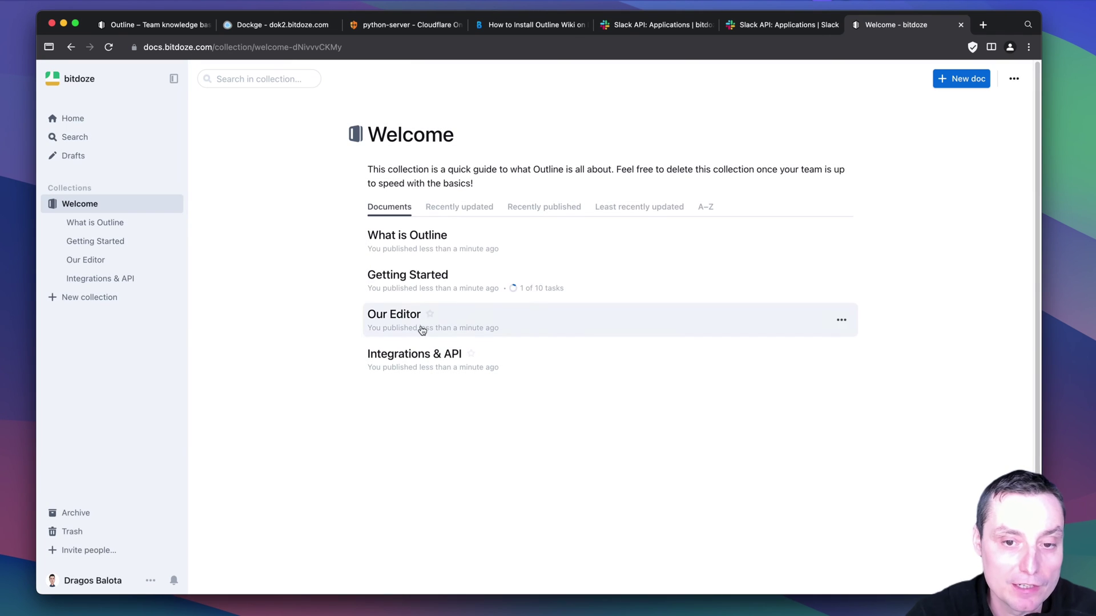
In Getting Started, tick off Create a collection, Create a new doc and Try drag and drop.
left_click(401, 277)
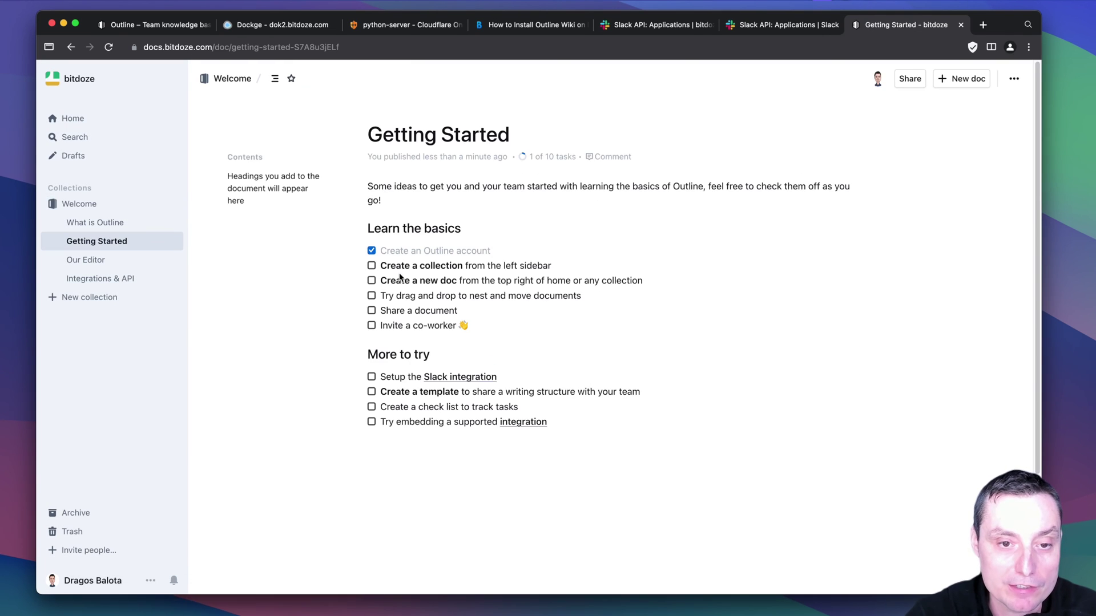
left_click(371, 266)
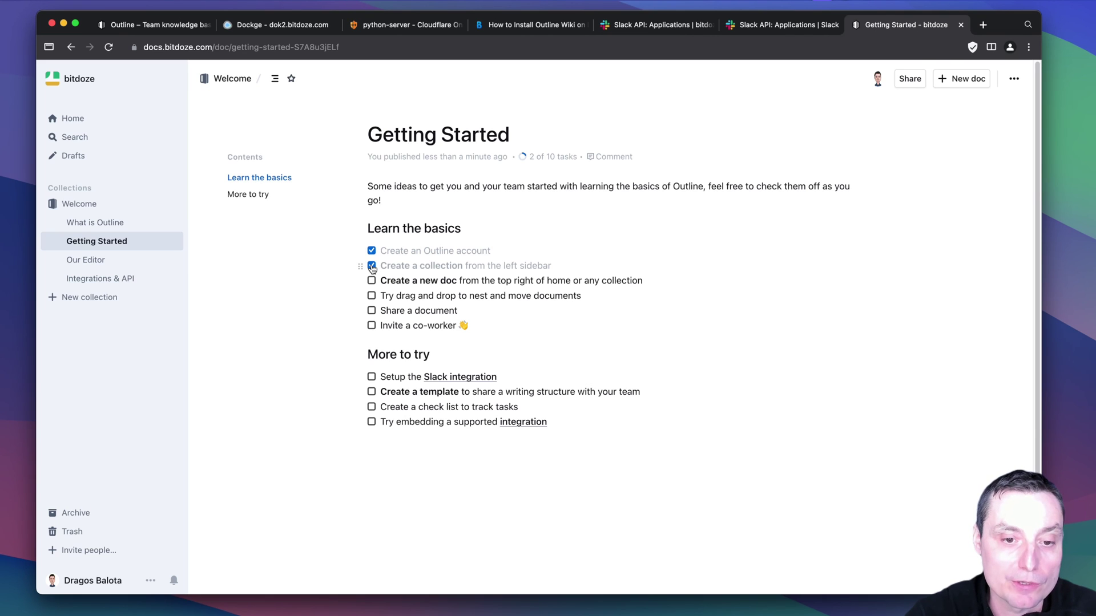
left_click(371, 280)
left_click(372, 296)
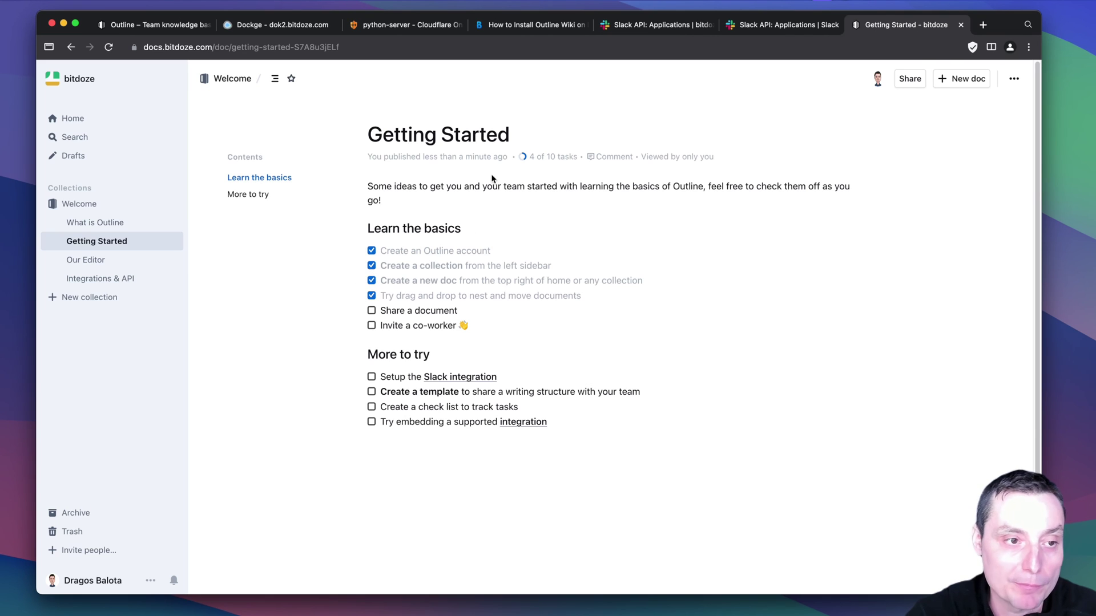
Create a collection named 'dragos' and start a new document in it.
left_click(83, 297)
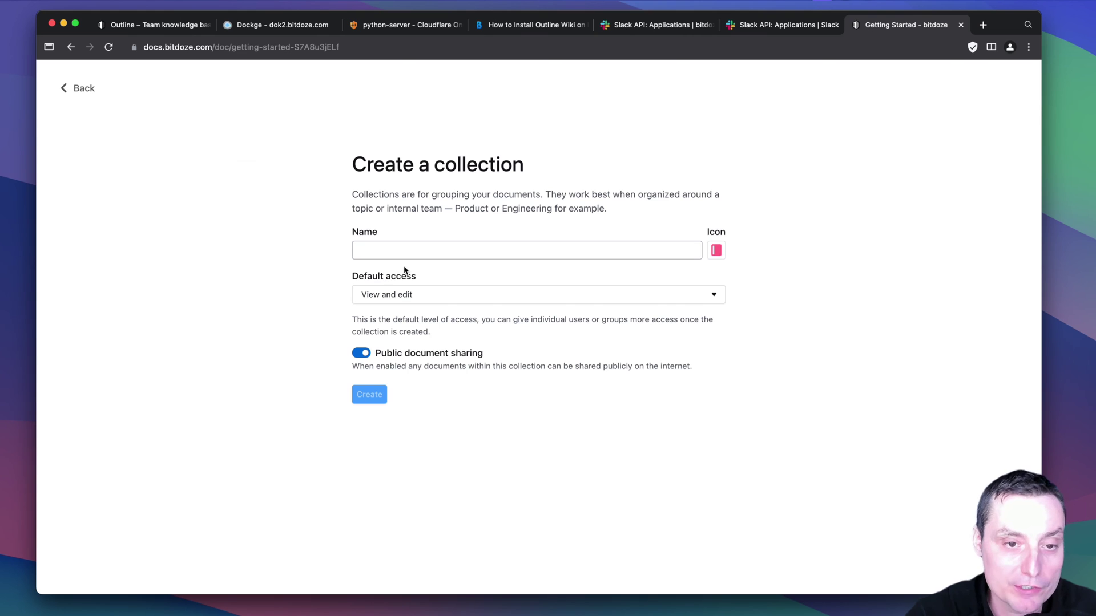
type("dragos")
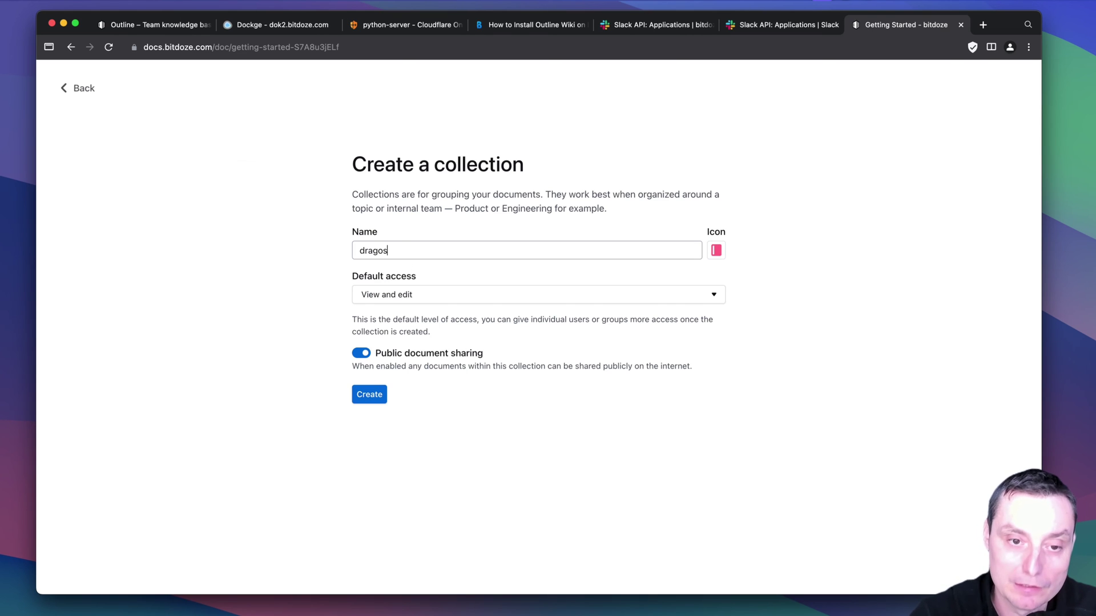
left_click(372, 397)
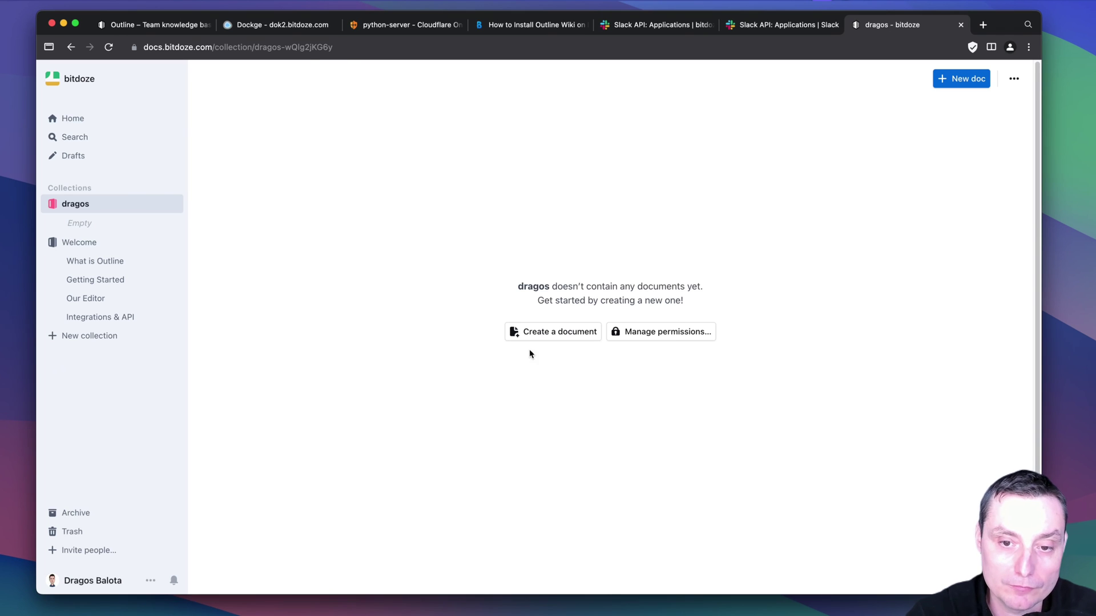
left_click(541, 333)
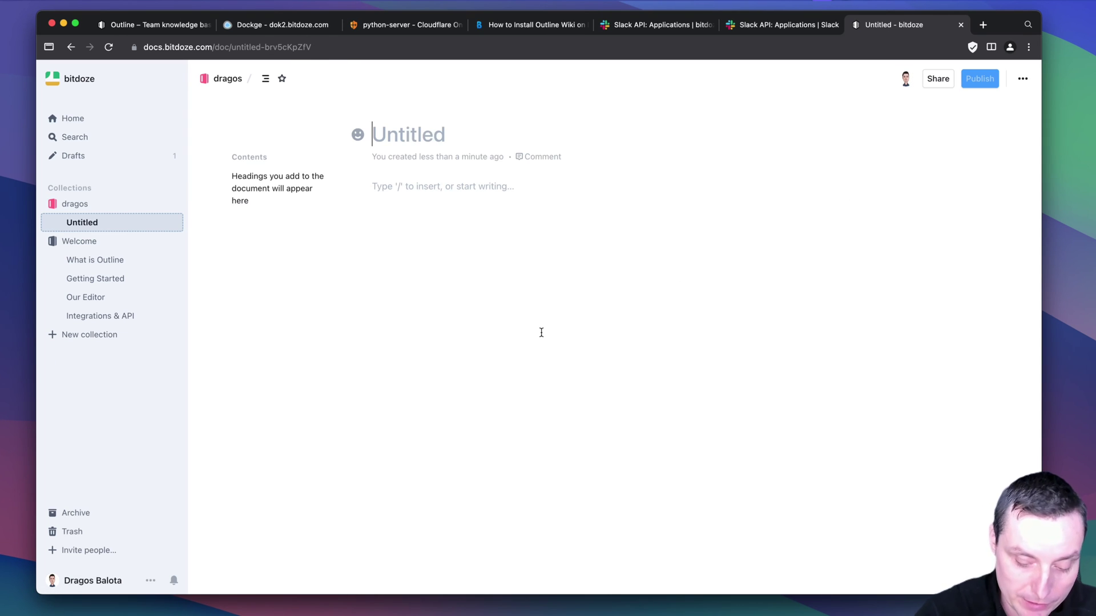
Title the document 'test' and add a big heading 'My doc'.
type("test")
left_click(406, 187)
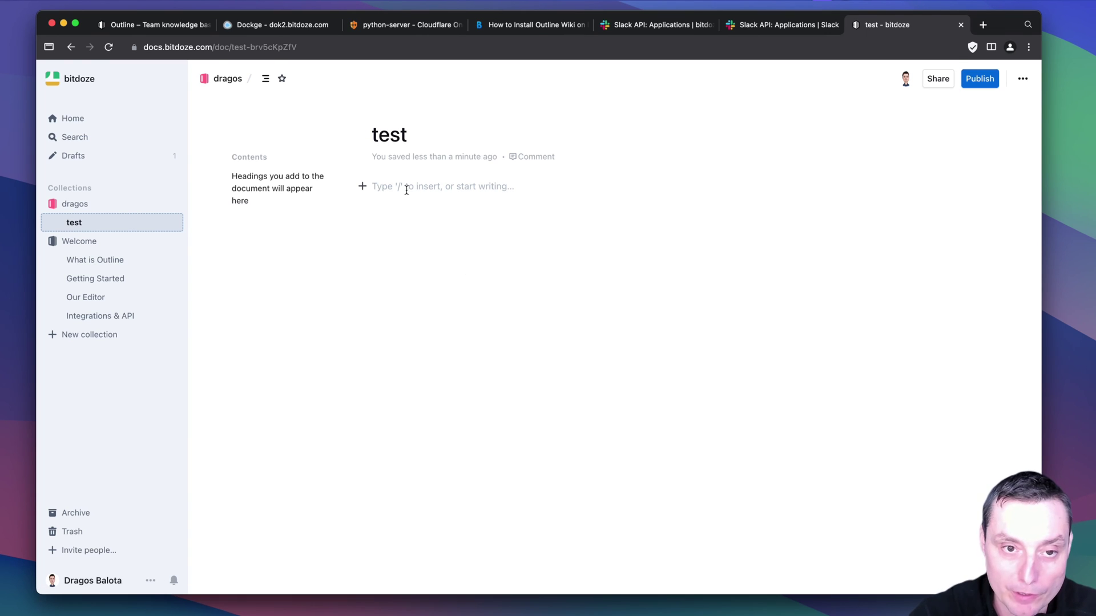
type("/")
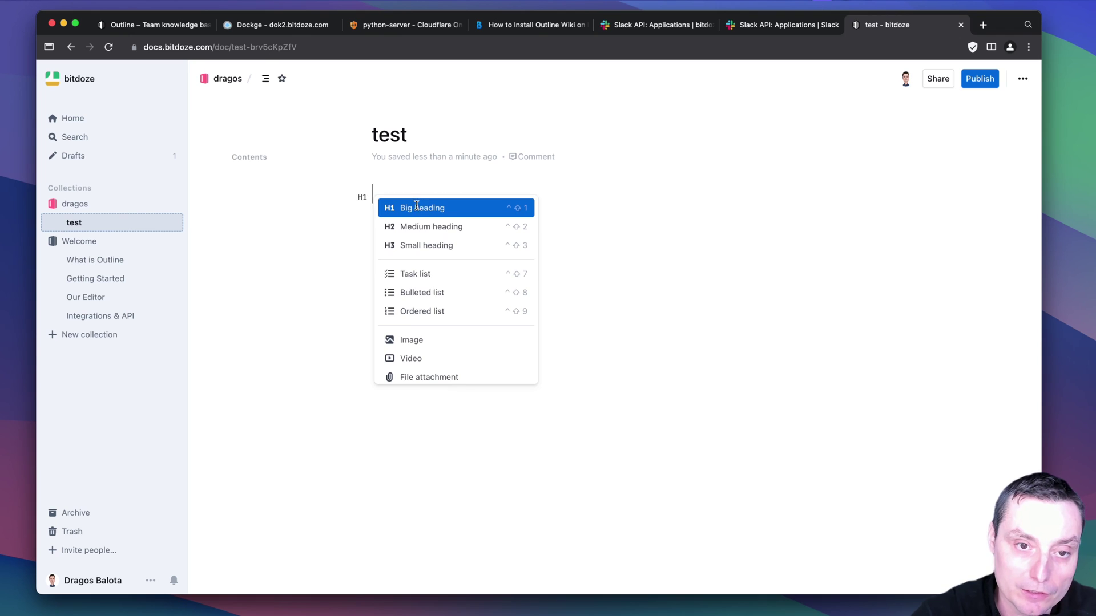
left_click(415, 206)
type("My des")
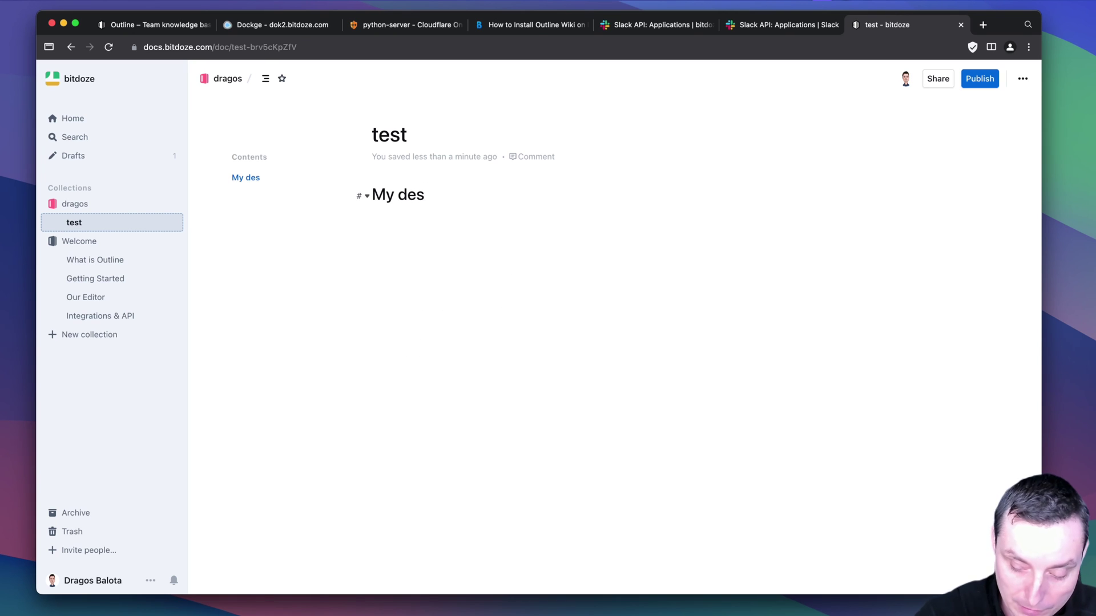
key("BackSpace")
type("oc")
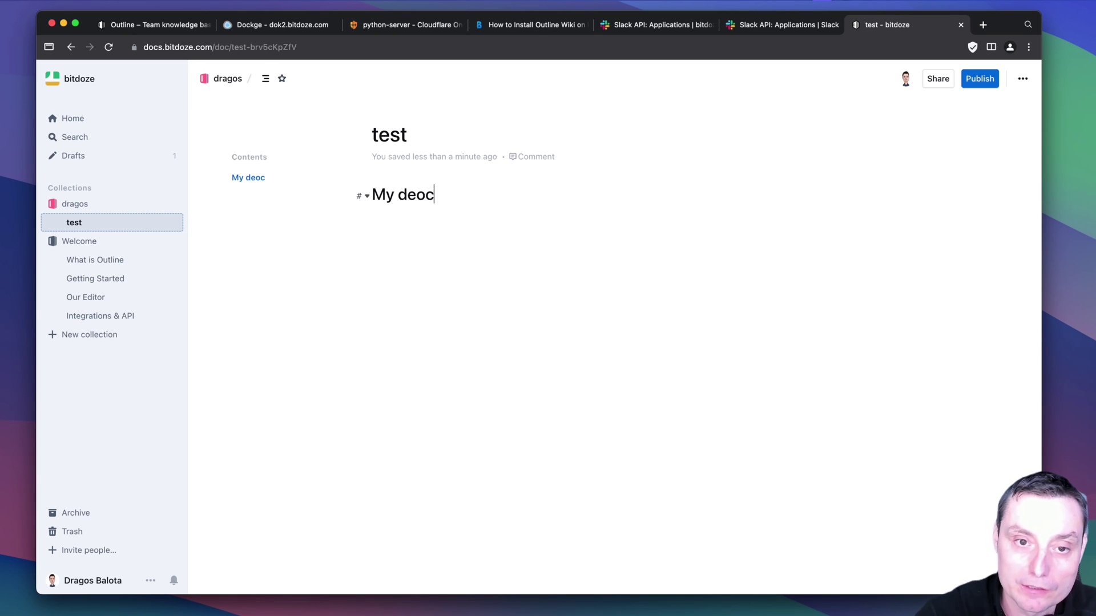
key("BackSpace")
key("BackSpace")
type("oc")
key("Return")
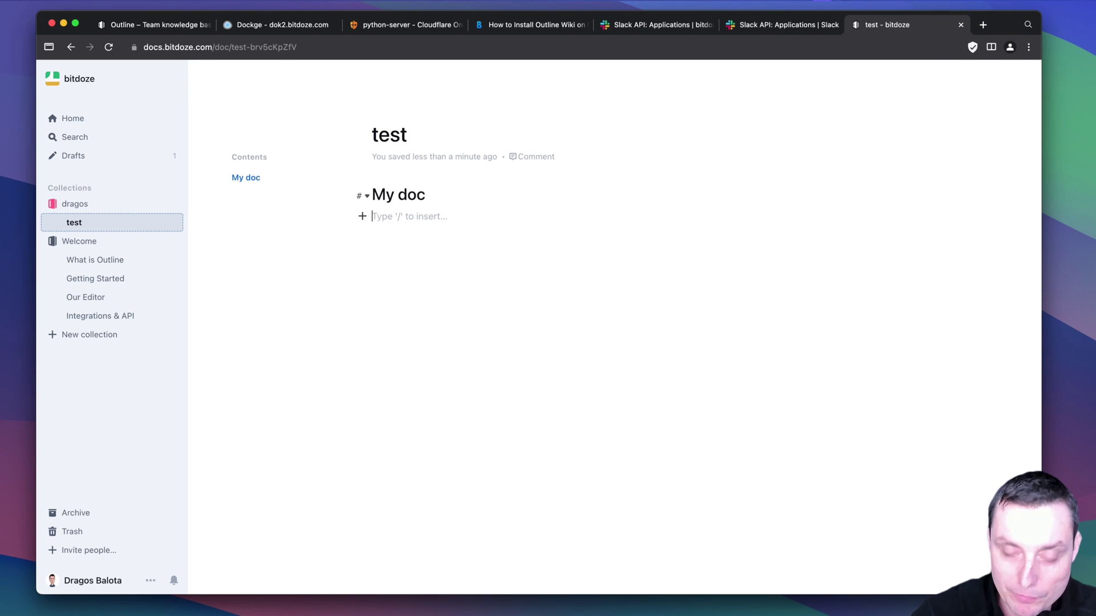
Insert the Gatsby image file below the 'My doc' heading.
type("/im")
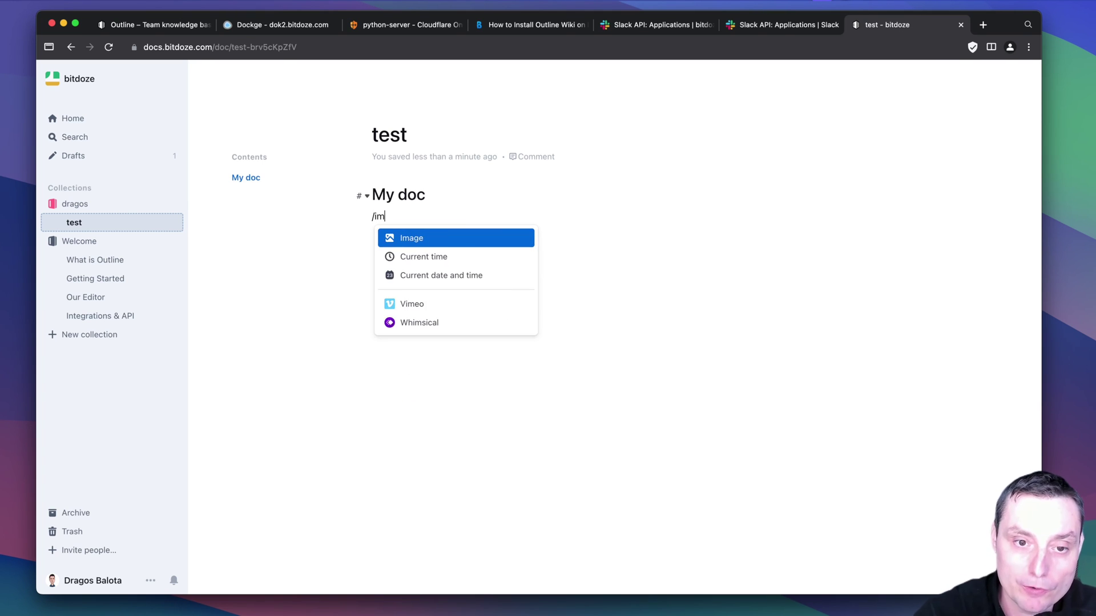
left_click(436, 239)
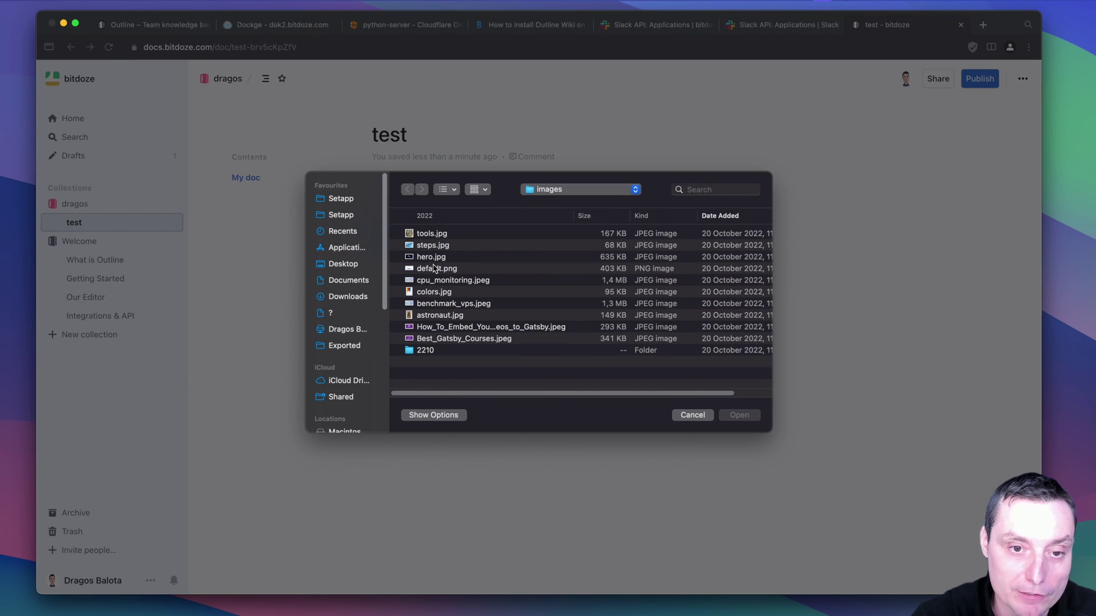
left_click(431, 235)
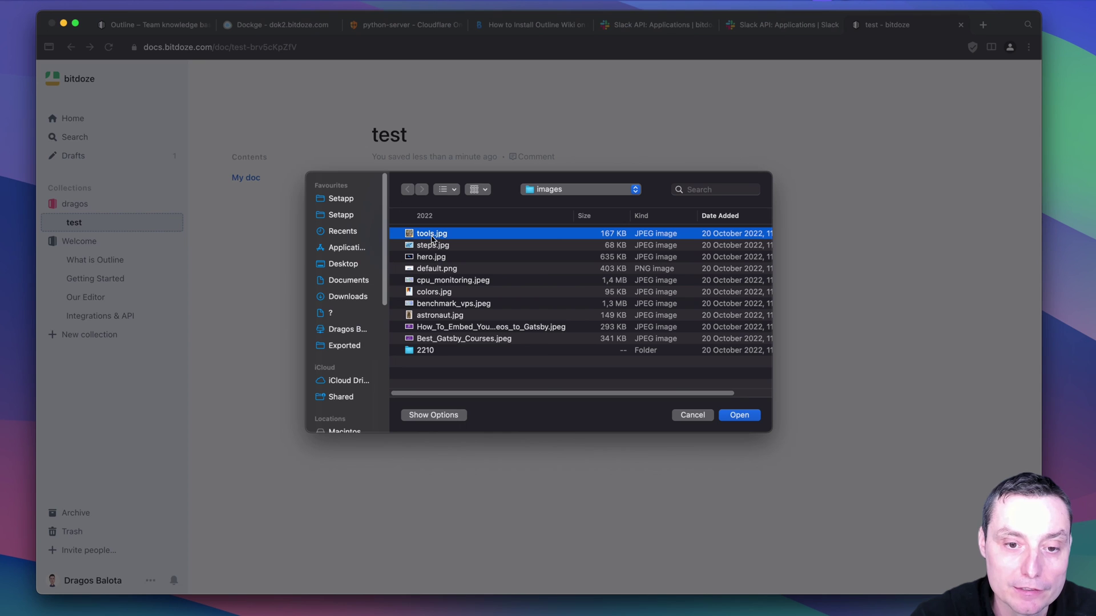
left_click(513, 328)
left_click(756, 413)
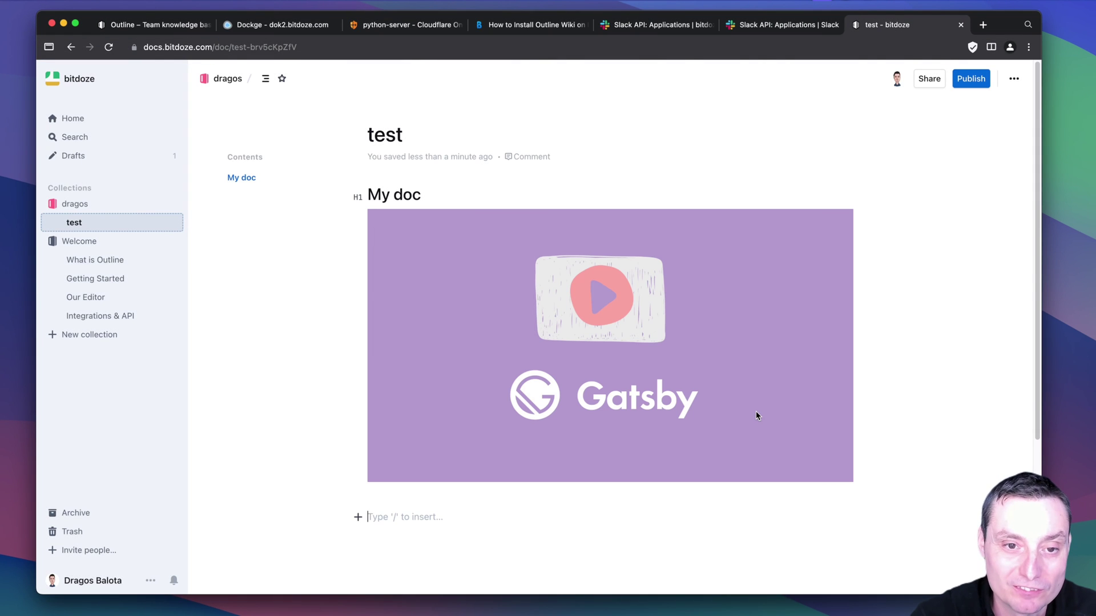
scroll(661, 220, "down", 2)
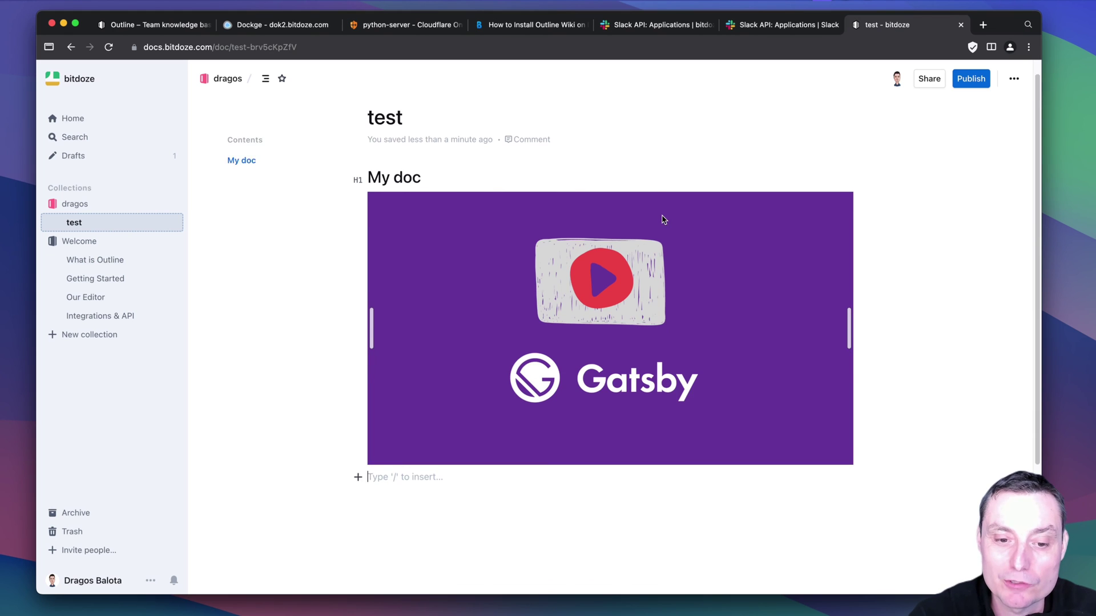
scroll(639, 271, "down", 3)
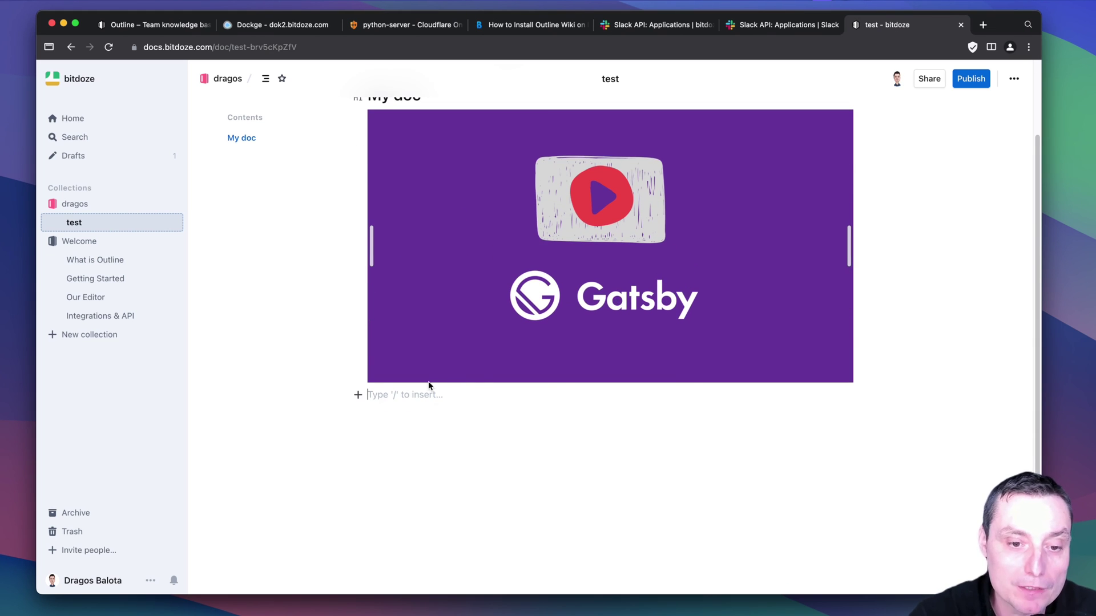
scroll(415, 388, "up", 4)
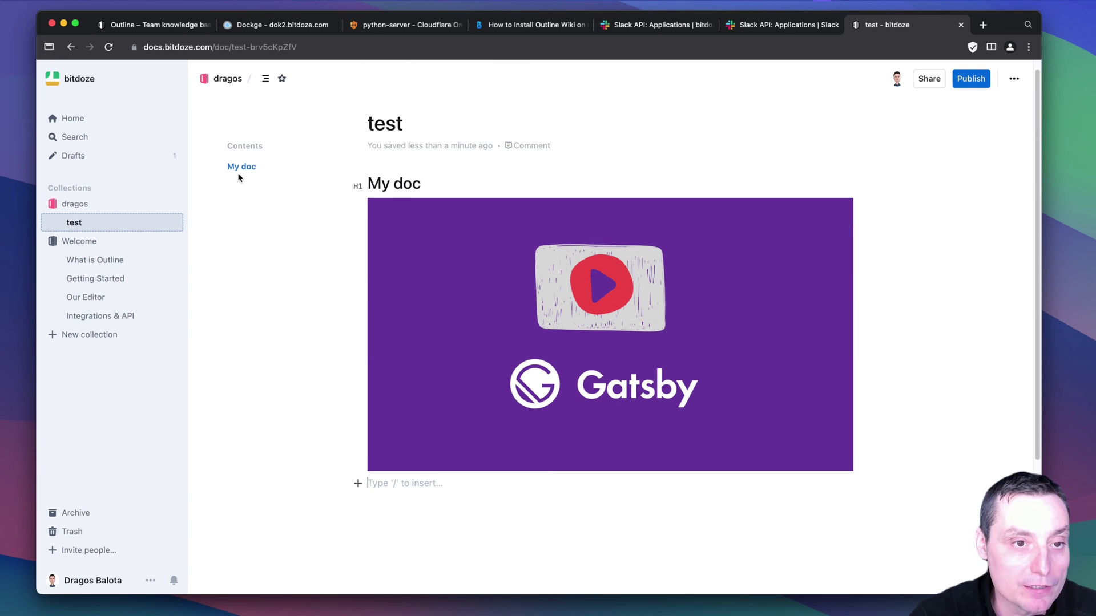
Publish the document to the internet with the custom link 'test-doc'.
left_click(930, 81)
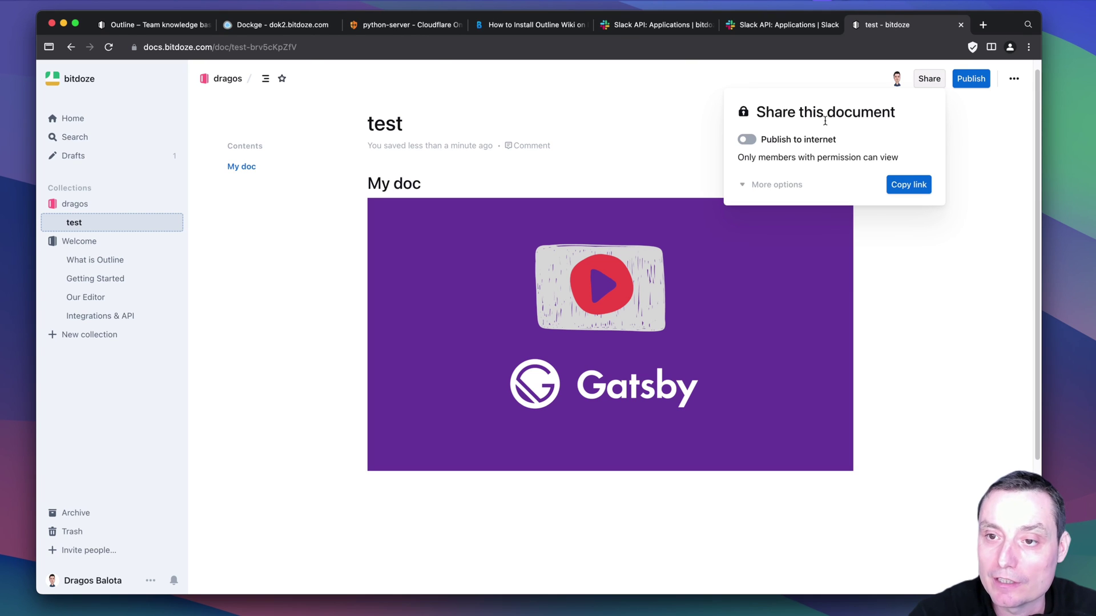
left_click(746, 139)
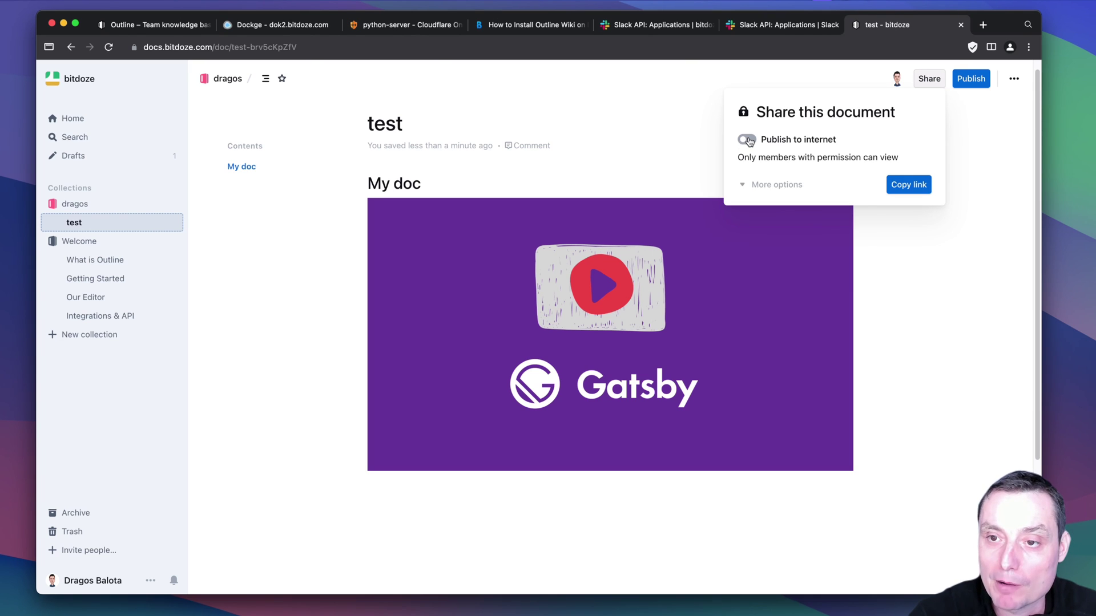
left_click(757, 183)
left_click(771, 267)
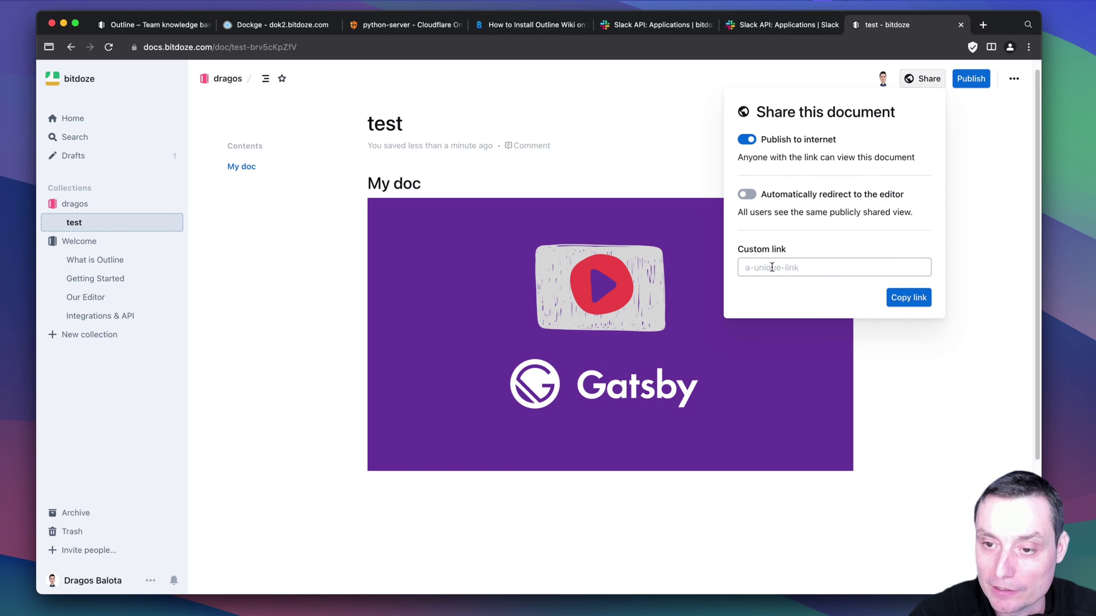
type("tes")
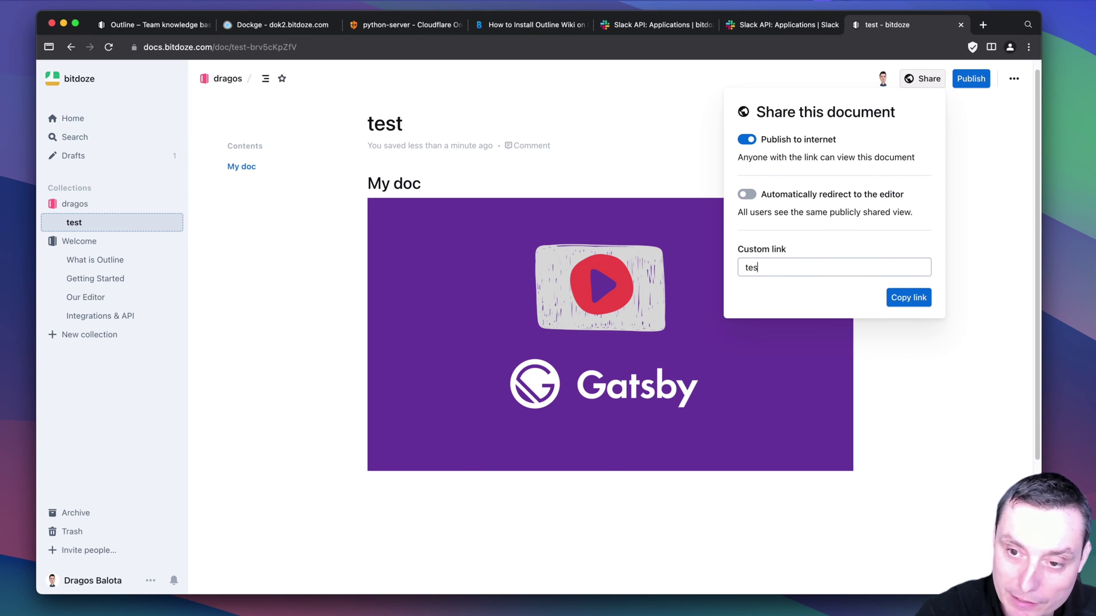
type("t-doc")
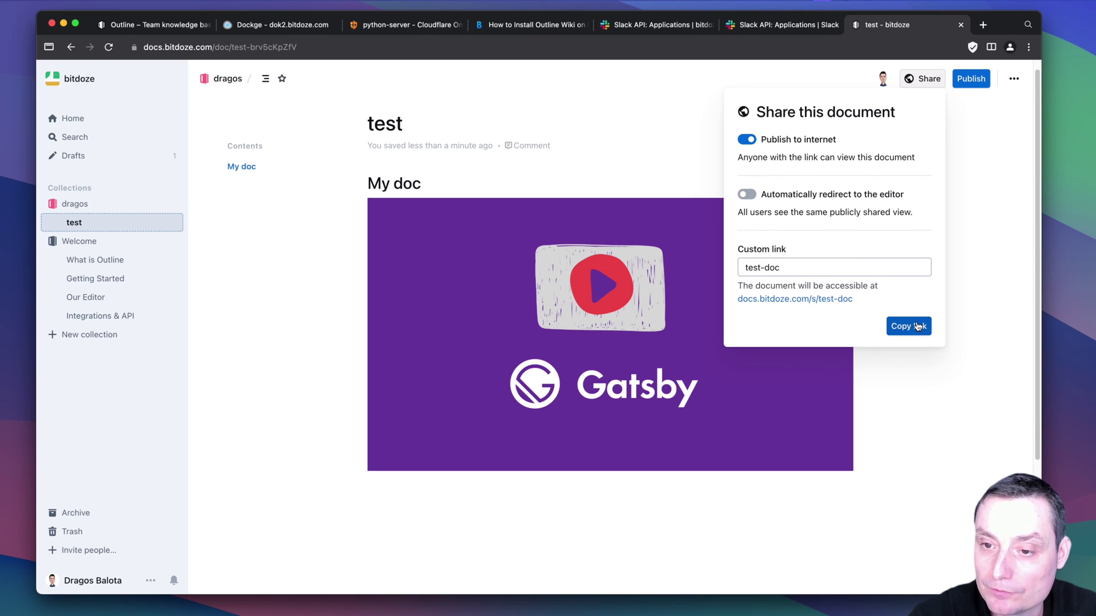
left_click(961, 81)
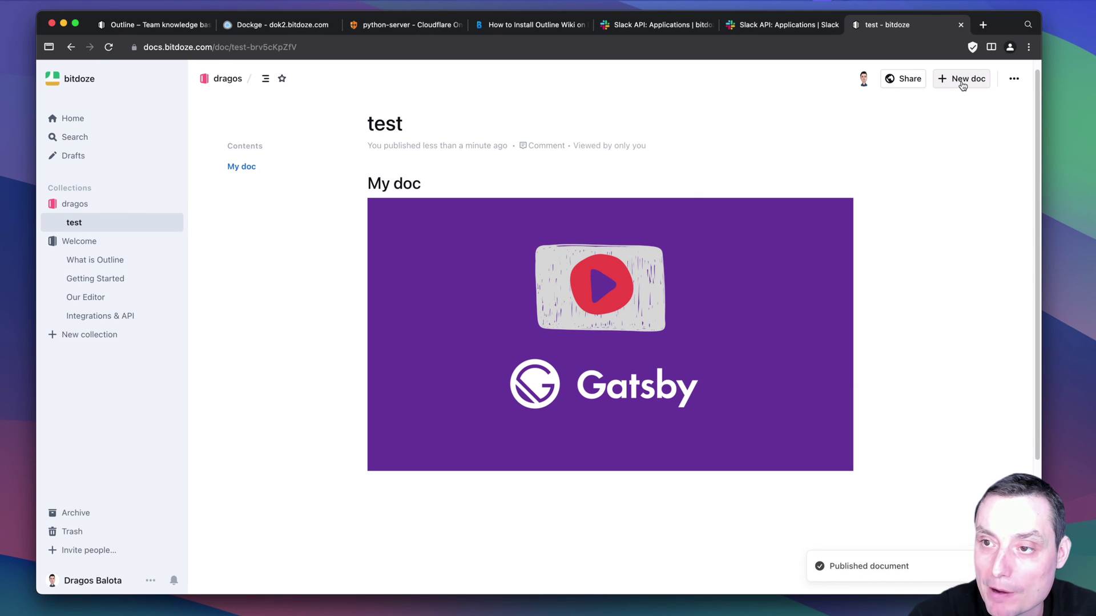
Copy the document's public share link from the sharing options.
left_click(903, 79)
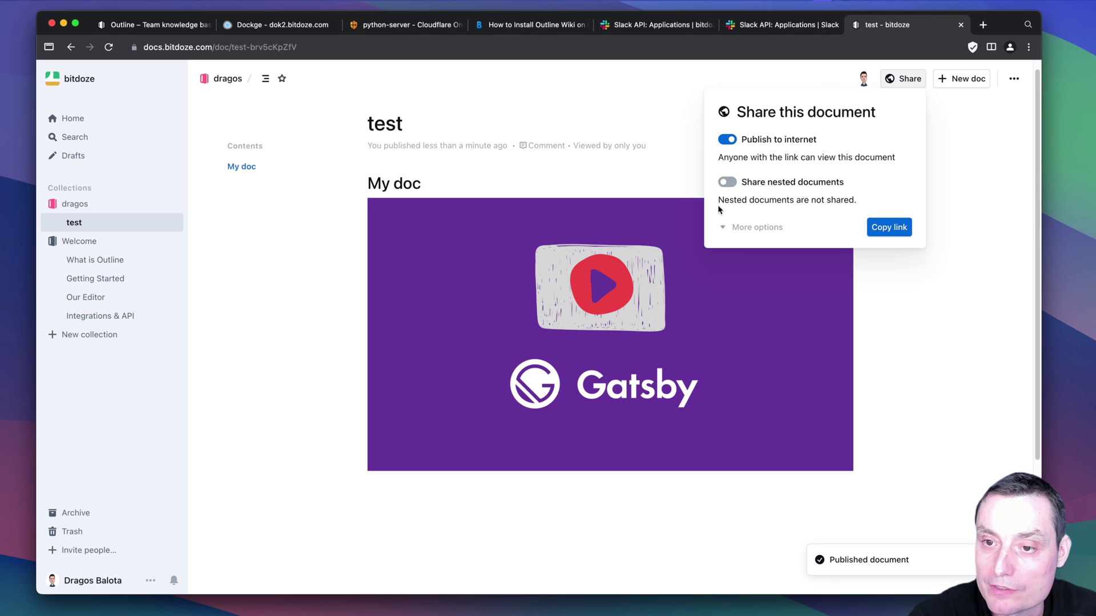
left_click(723, 229)
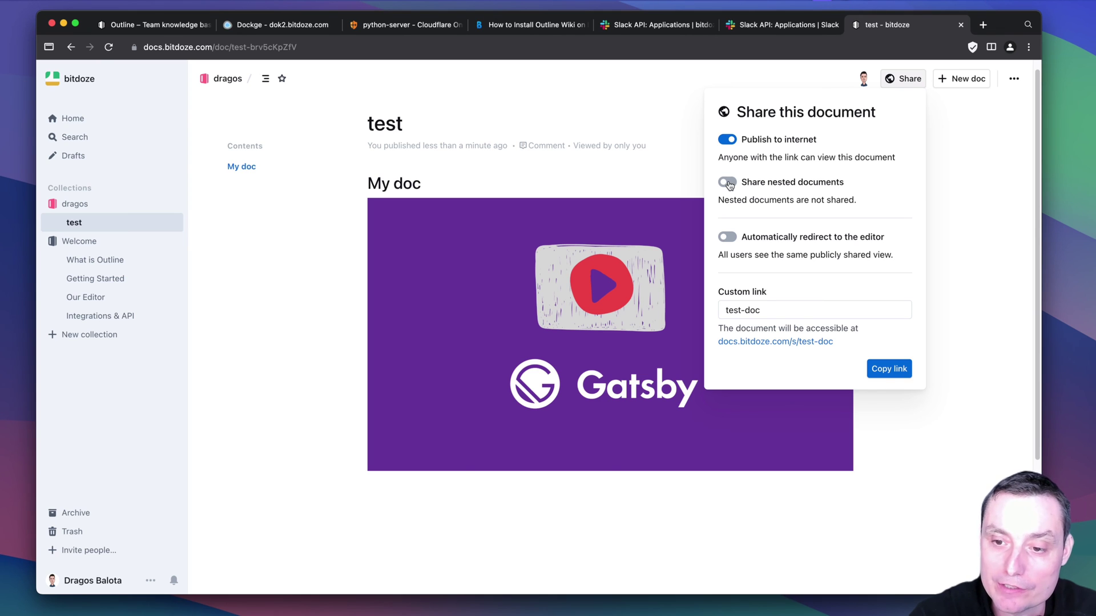
left_click(888, 369)
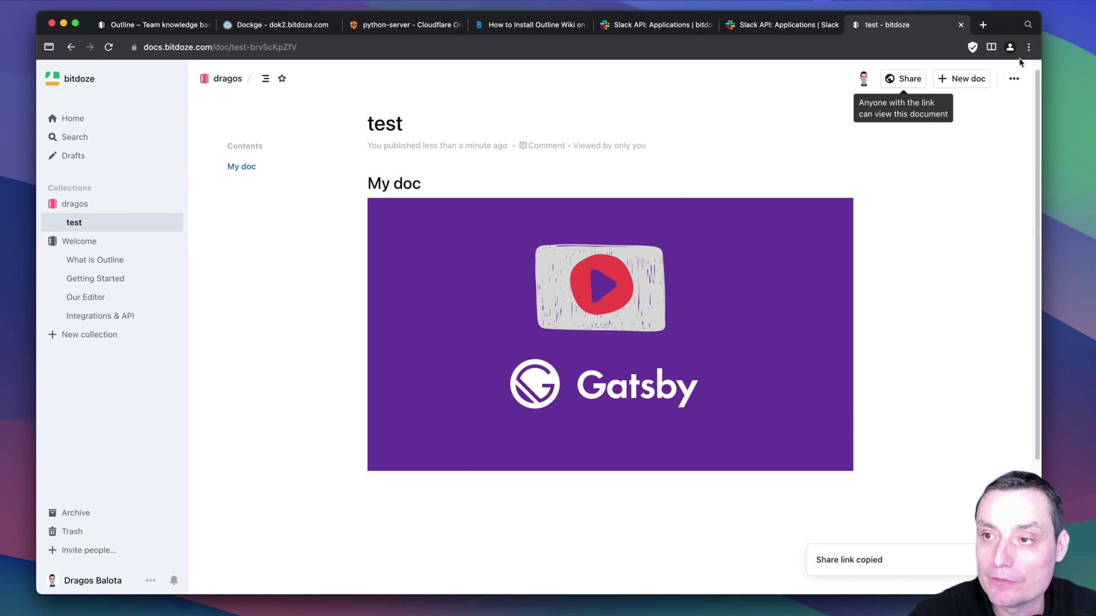
Load the copied test-doc link in a private window, switch to light theme and show its contents list.
key("super+shift+n")
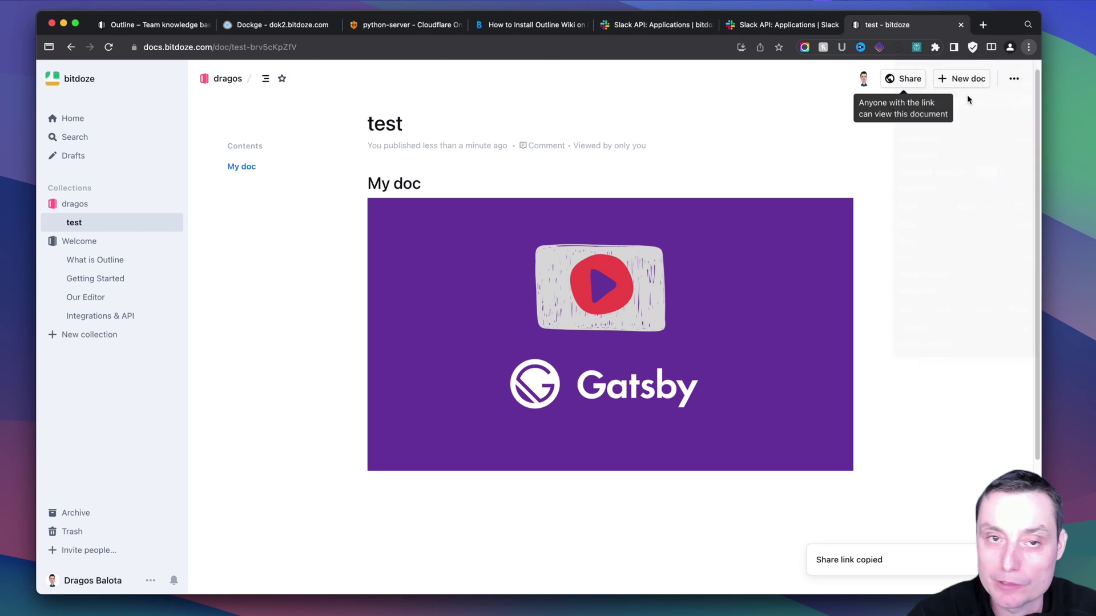
key("super+v")
key("Return")
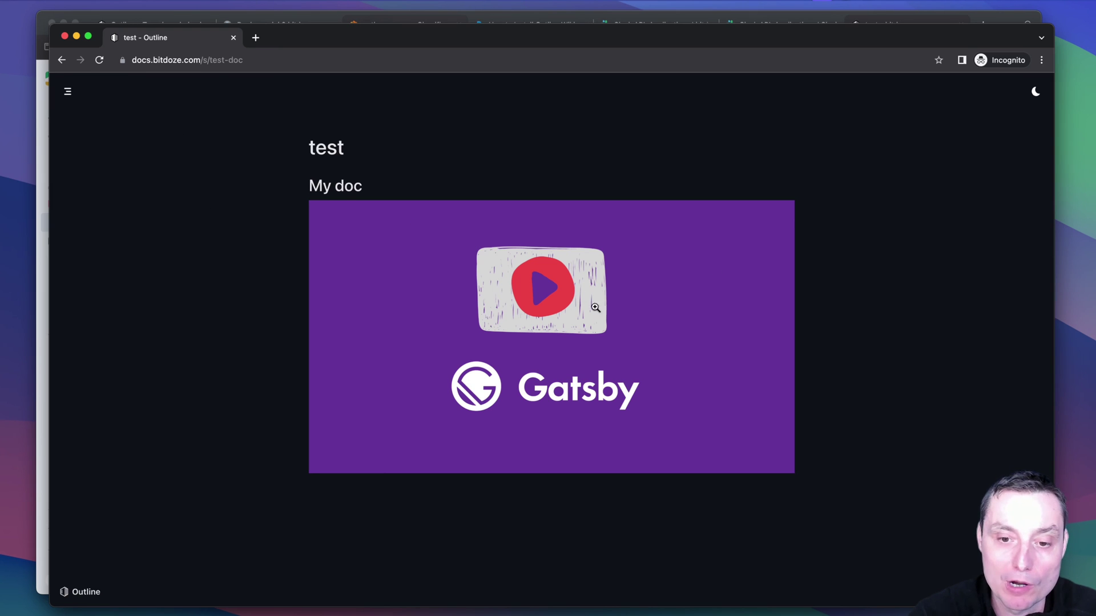
left_click(1035, 91)
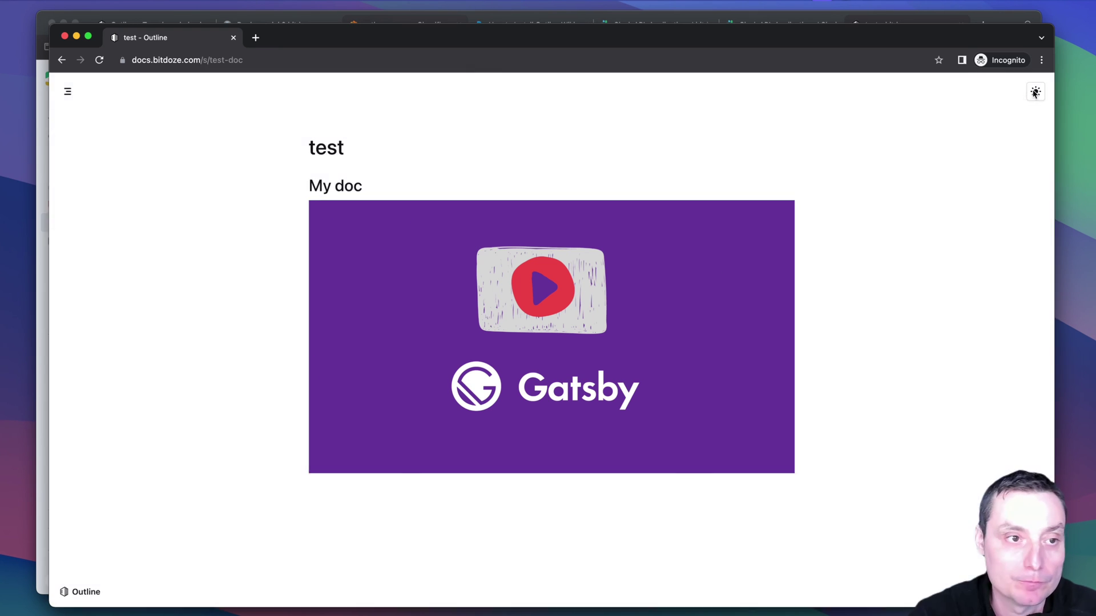
left_click(72, 96)
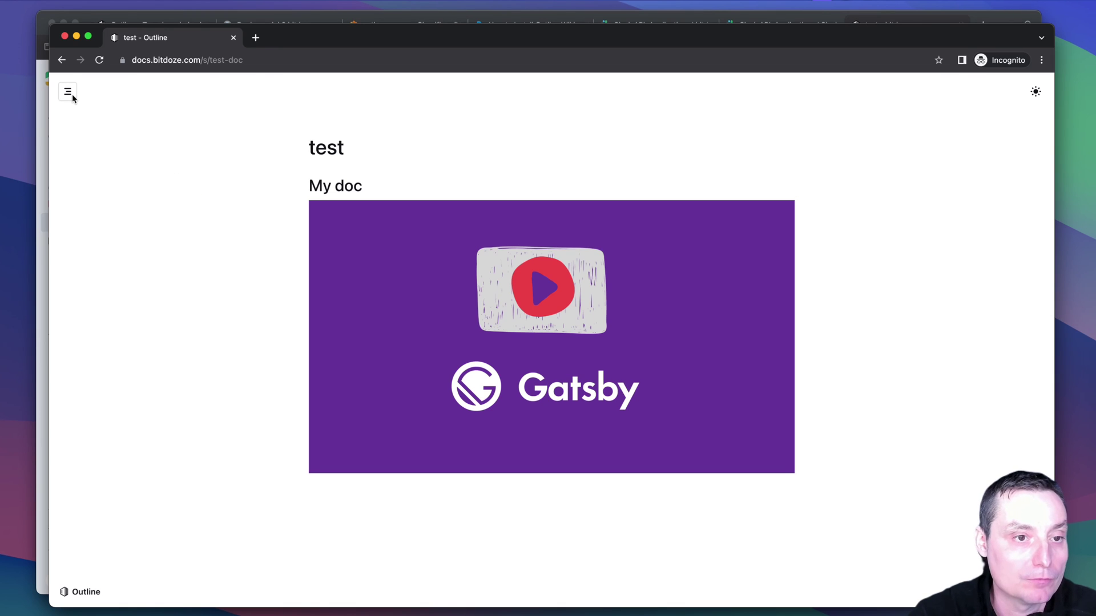